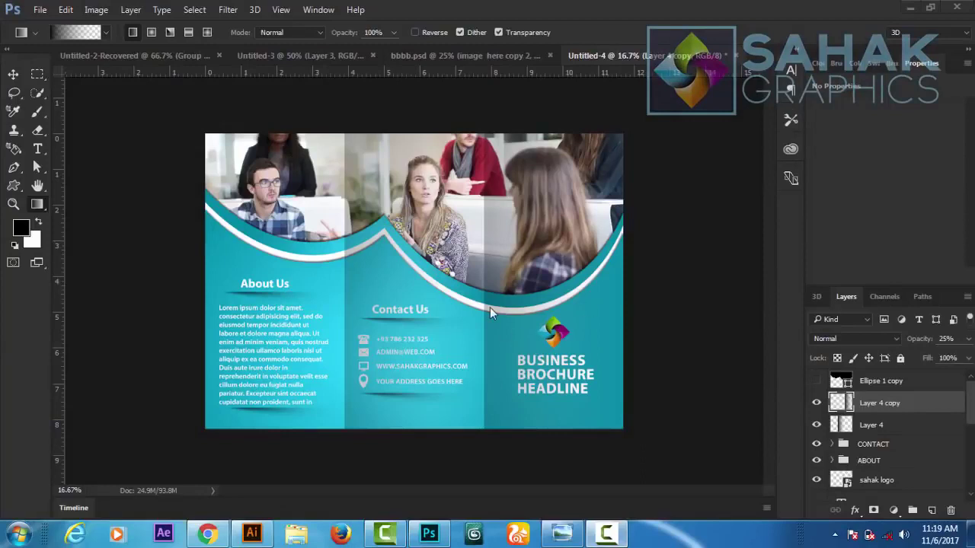
# Create a new blank A4 portrait document at 300 pixels/inch
pyautogui.click(39, 9)
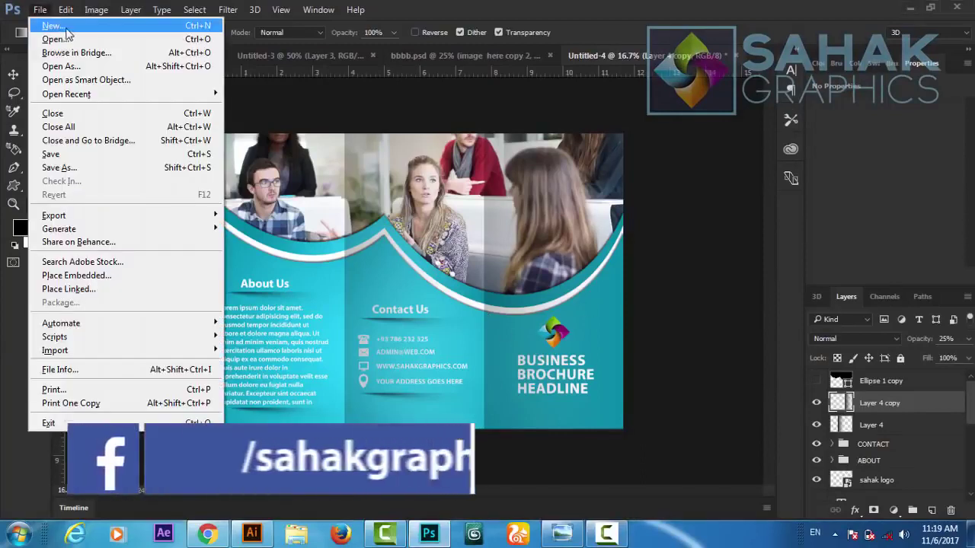
pyautogui.click(53, 26)
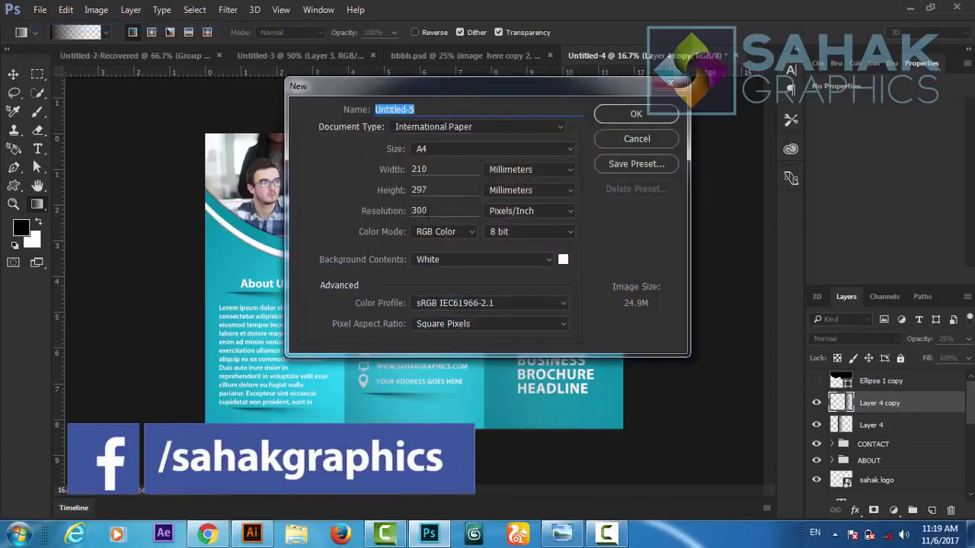
pyautogui.click(627, 119)
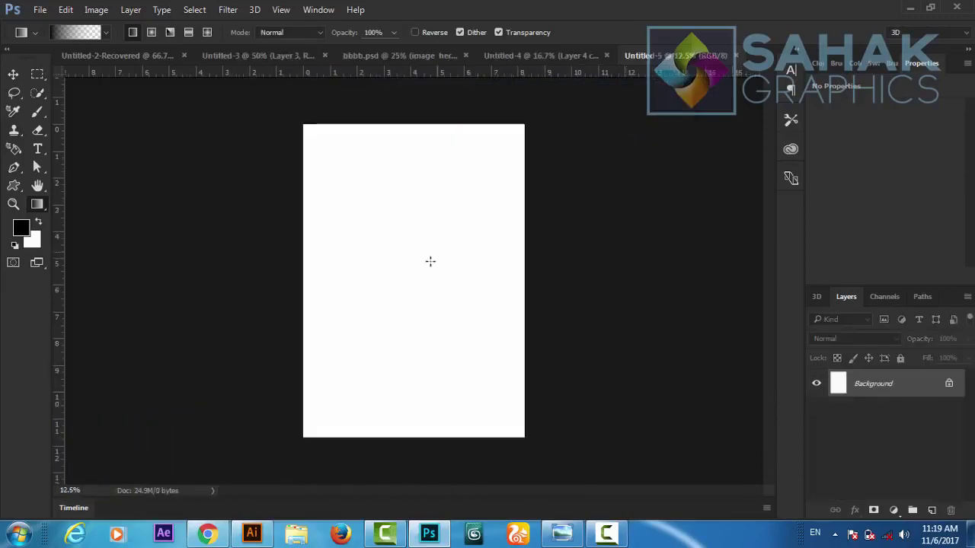
pyautogui.click(99, 10)
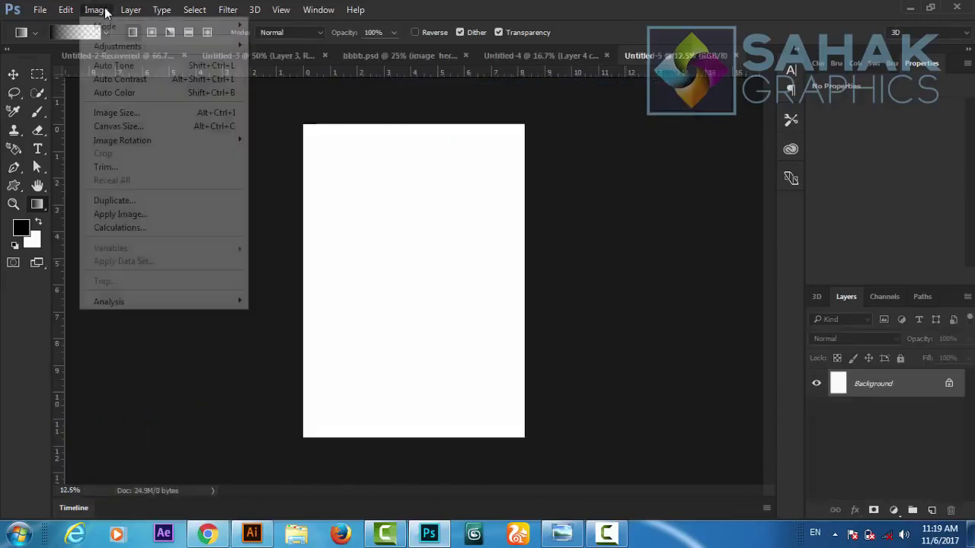
pyautogui.moveTo(122, 140)
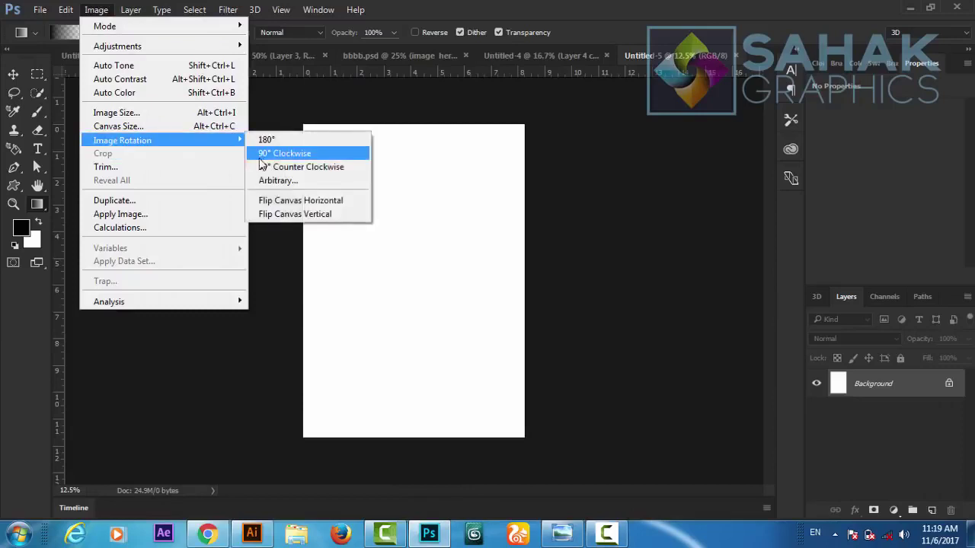
# Rotate the canvas 90° clockwise into landscape and fit it in the window
pyautogui.click(283, 169)
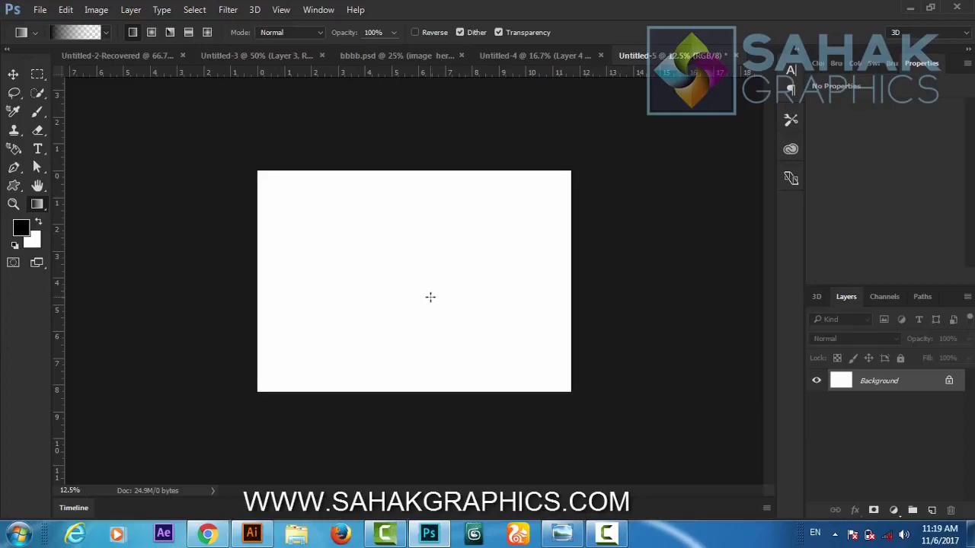
pyautogui.hotkey('ctrl', '0')
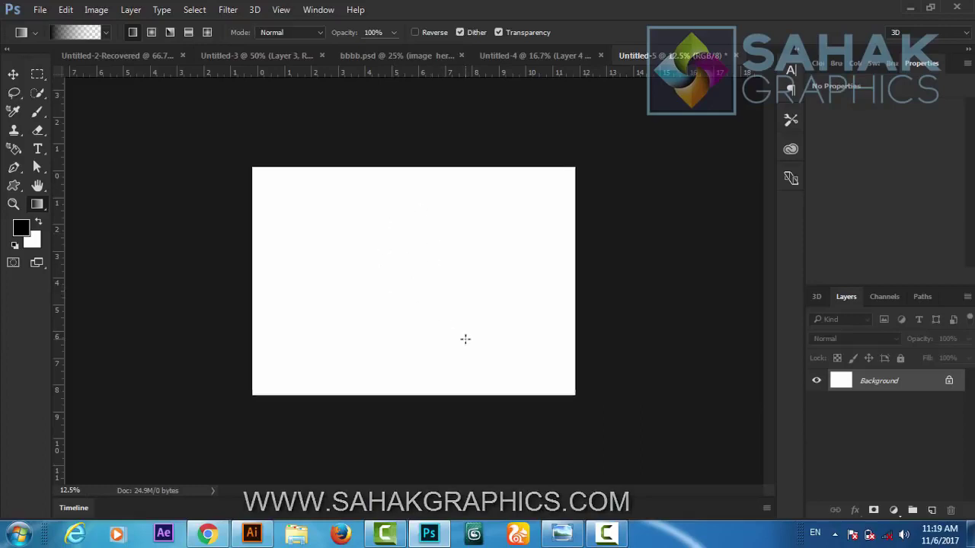
pyautogui.hotkey('ctrl', '-')
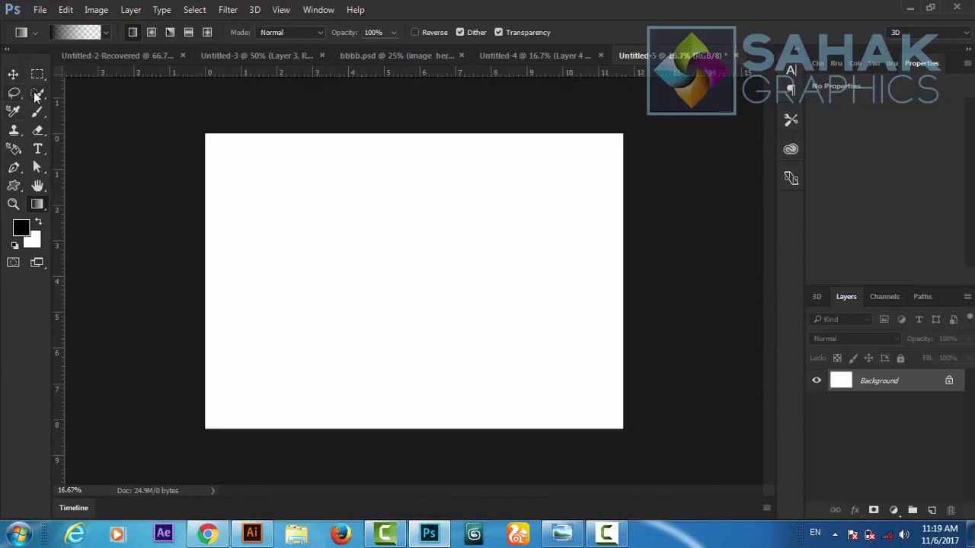
# Draw a black ellipse corner to corner across the canvas, 3503 × 2481 px
pyautogui.click(16, 190)
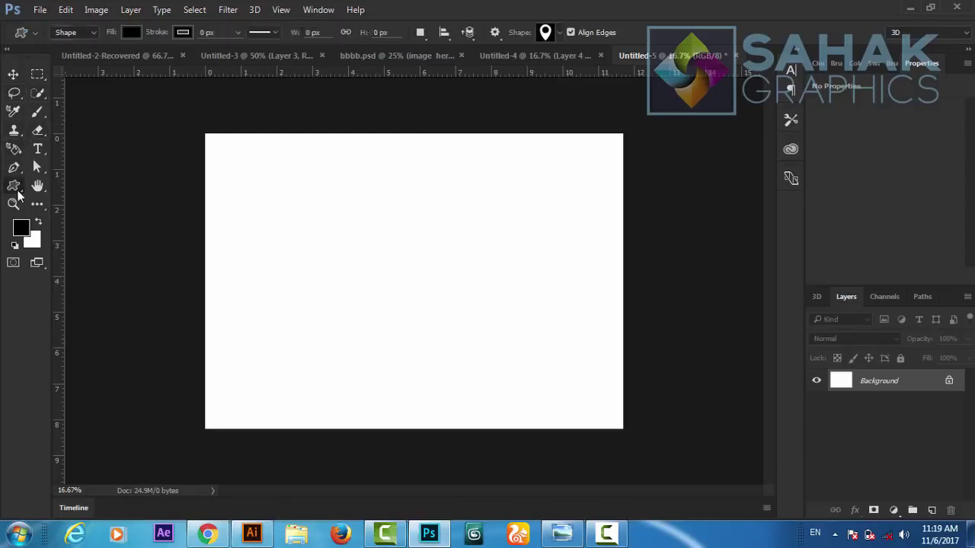
pyautogui.click(50, 211)
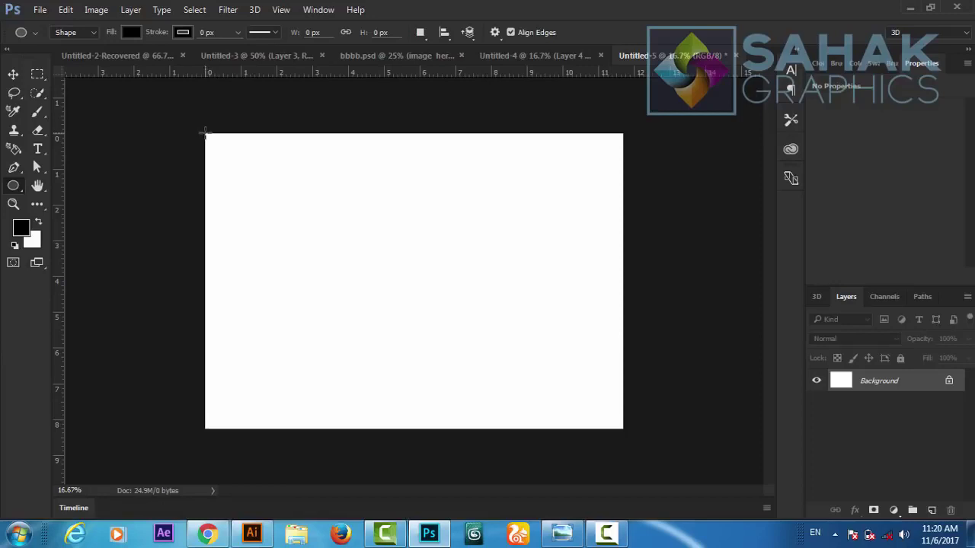
pyautogui.moveTo(206, 133)
pyautogui.mouseDown()
pyautogui.moveTo(581, 408)
pyautogui.moveTo(631, 429)
pyautogui.moveTo(621, 429)
pyautogui.mouseUp()
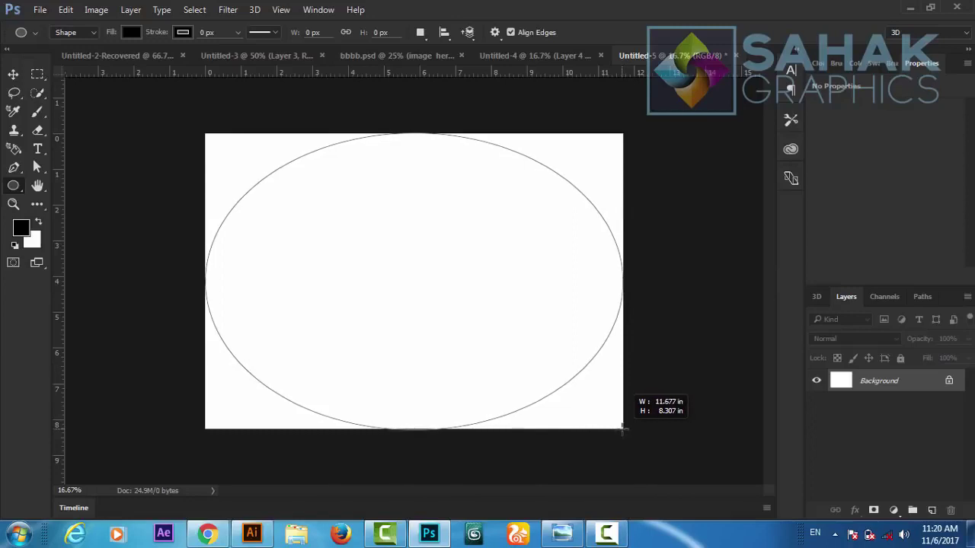
pyautogui.moveTo(622, 428); pyautogui.dragTo(621, 427)
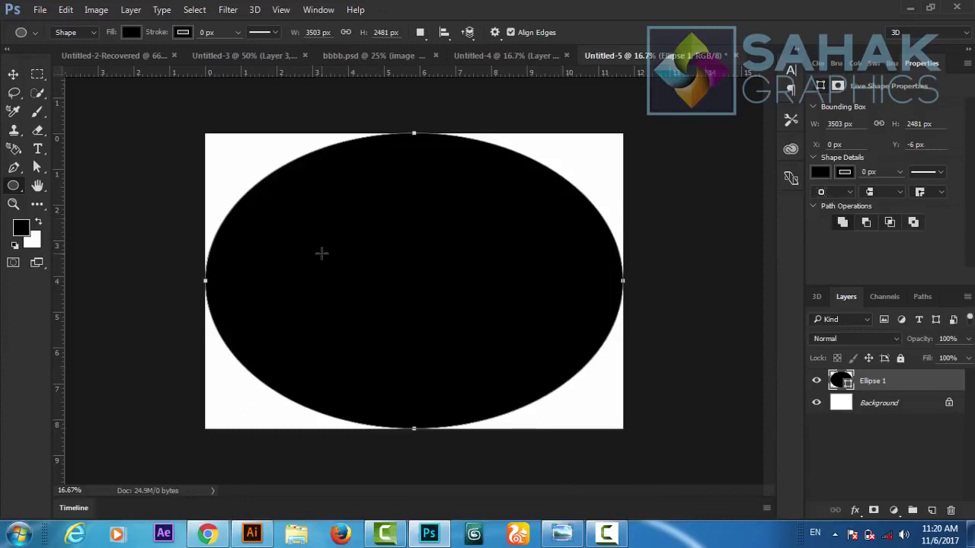
# Rotate the ellipse path -90° upright and shift it left and down
pyautogui.click(73, 15)
pyautogui.moveTo(123, 285)
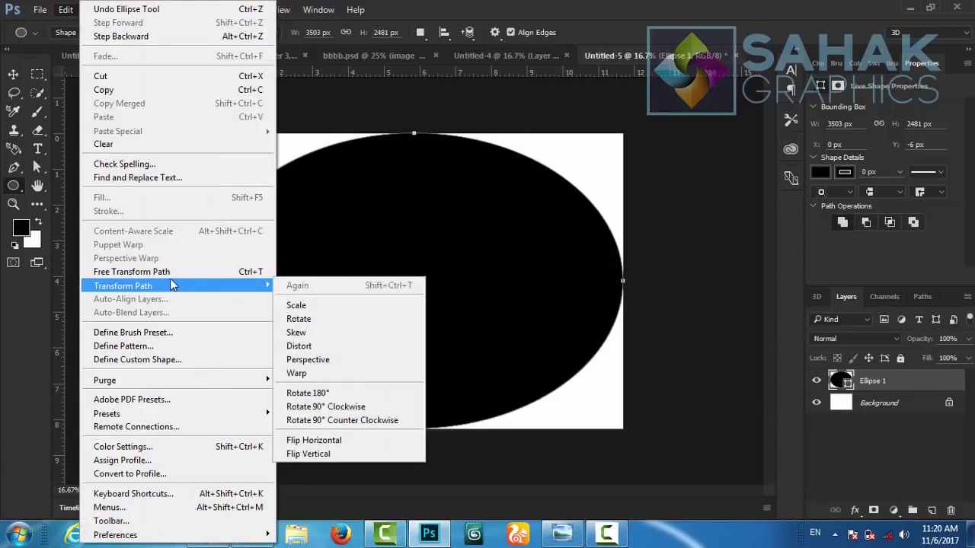
pyautogui.click(169, 272)
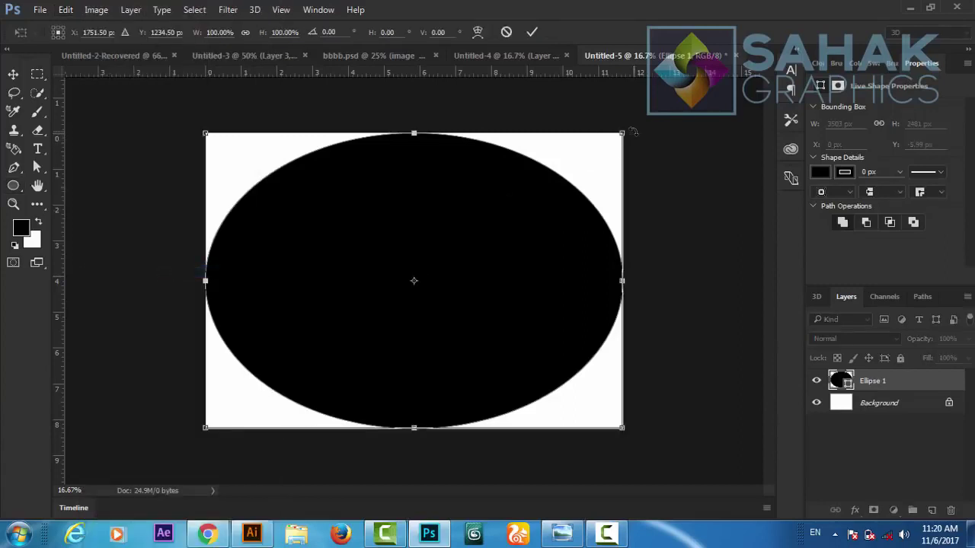
pyautogui.moveTo(632, 132); pyautogui.dragTo(297, 81)
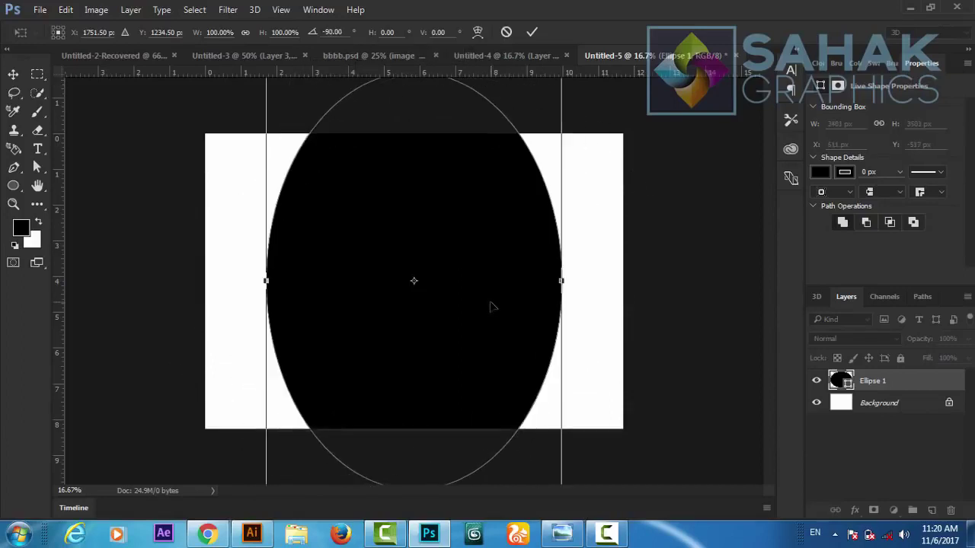
pyautogui.moveTo(491, 306); pyautogui.dragTo(432, 425)
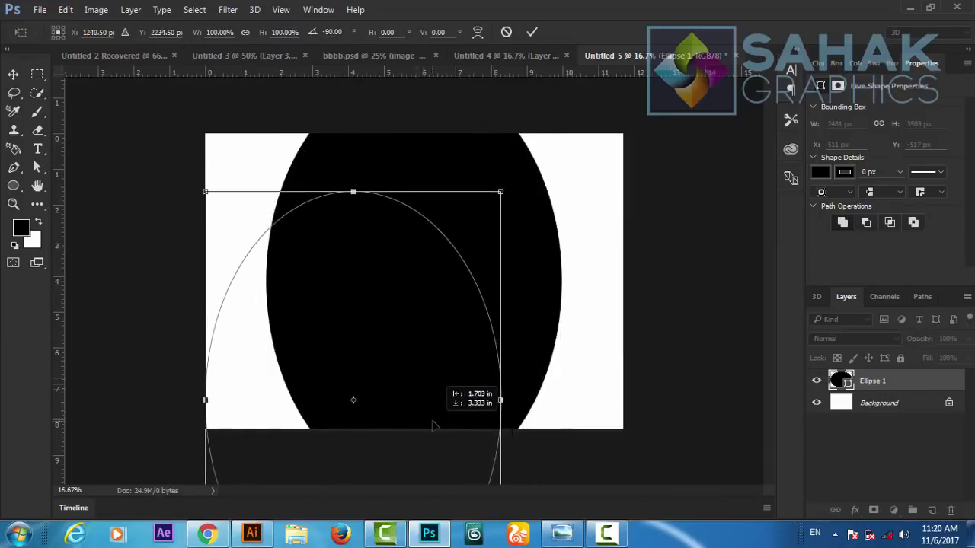
pyautogui.moveTo(431, 425); pyautogui.dragTo(432, 425)
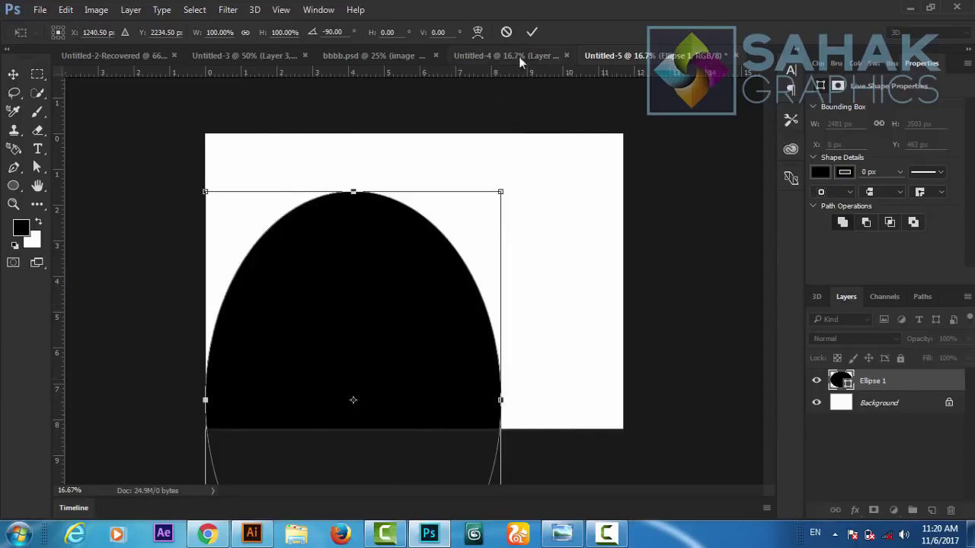
pyautogui.click(531, 33)
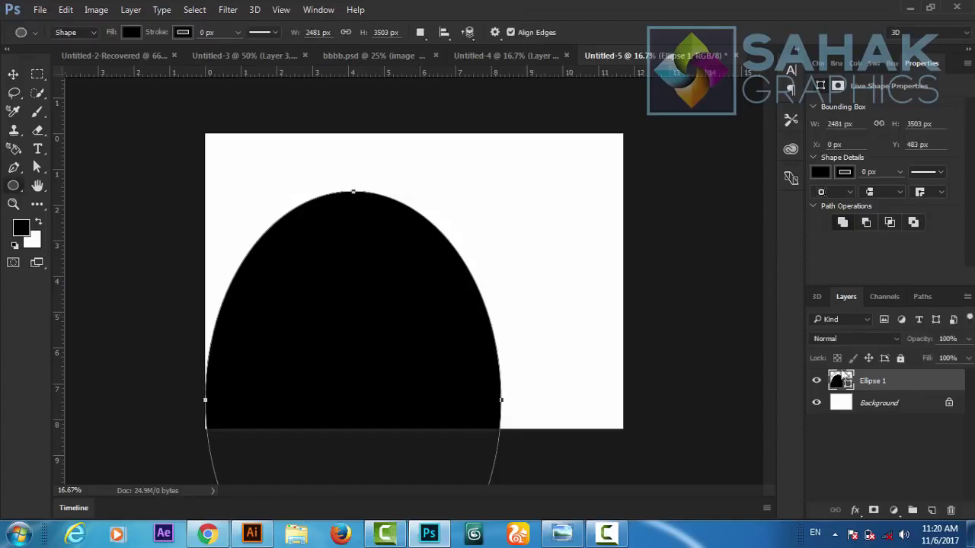
# Duplicate the ellipse layer as Ellipse 1 copy
pyautogui.rightClick(880, 382)
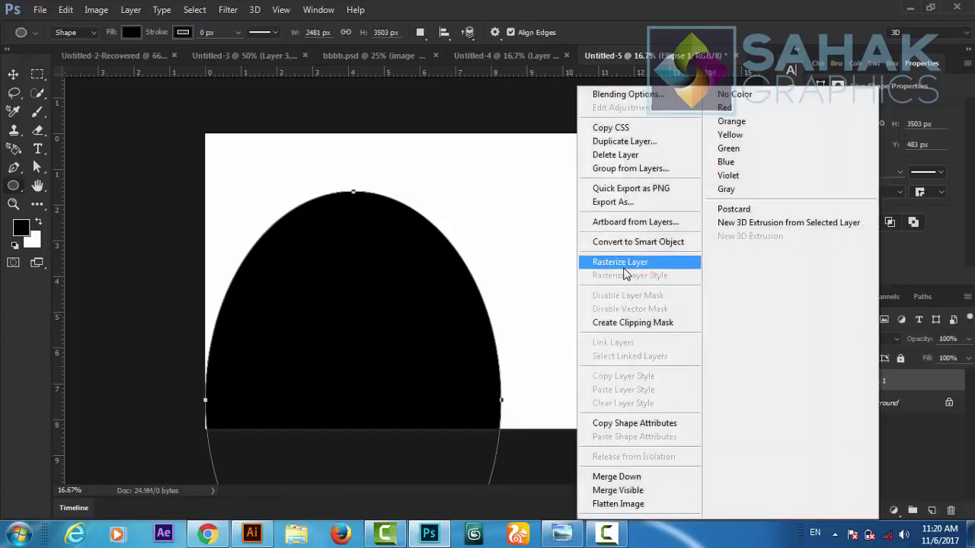
pyautogui.click(623, 145)
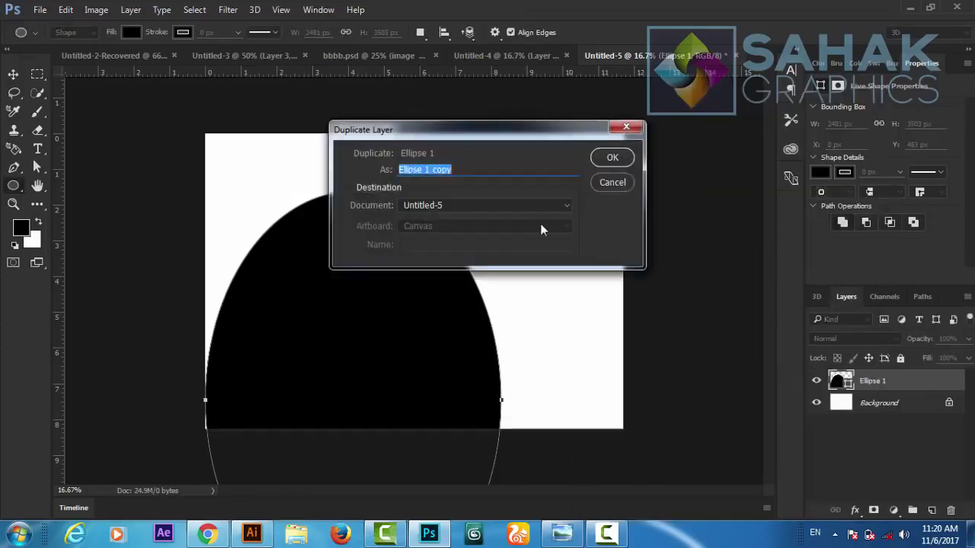
pyautogui.click(612, 158)
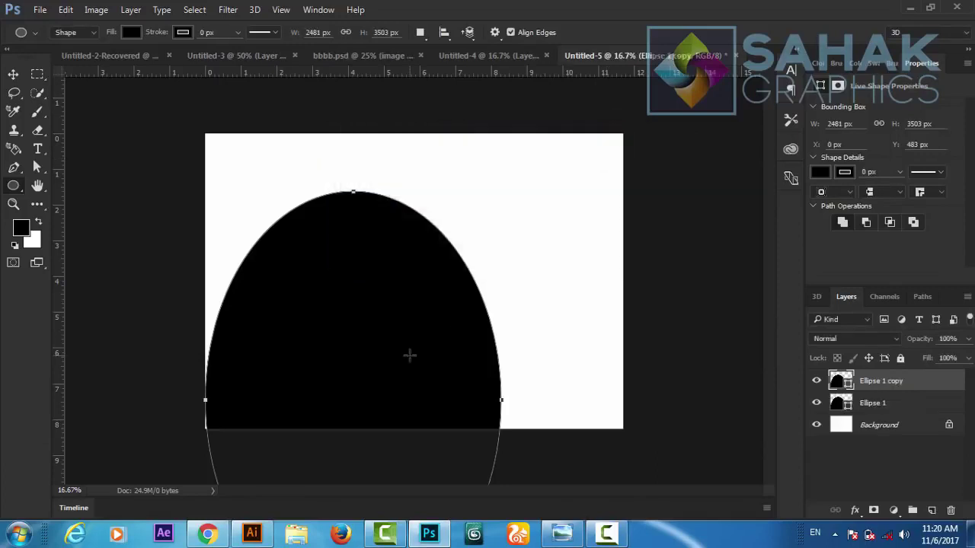
# Move the copy right as a second hump, then drag both ellipses upward
pyautogui.press('v')
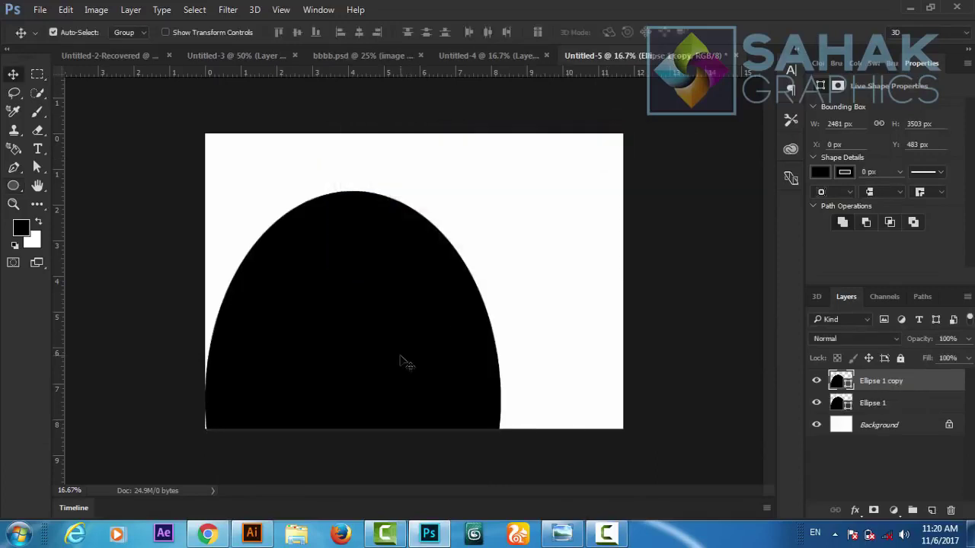
pyautogui.moveTo(400, 356)
pyautogui.mouseDown()
pyautogui.moveTo(666, 368)
pyautogui.moveTo(673, 386)
pyautogui.moveTo(631, 386)
pyautogui.mouseUp()
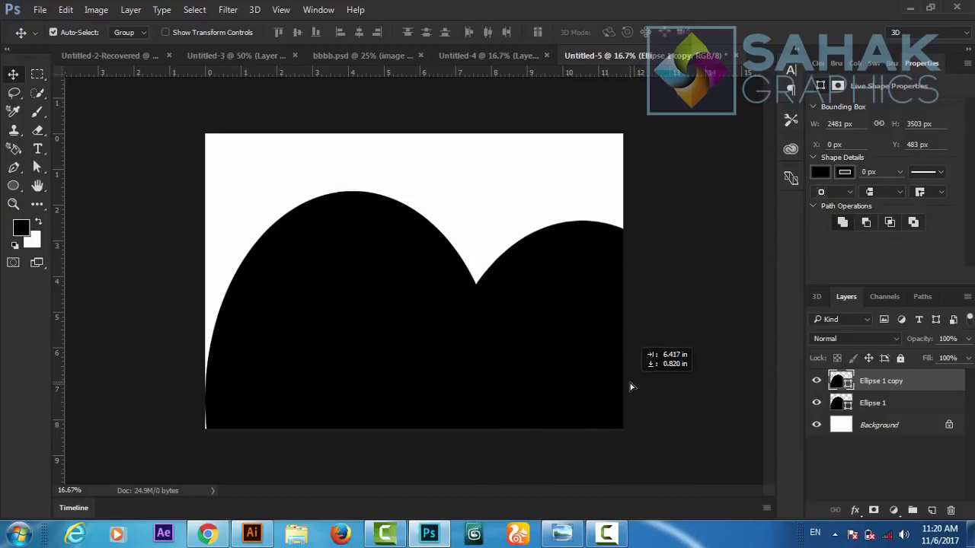
pyautogui.moveTo(630, 386); pyautogui.dragTo(630, 387)
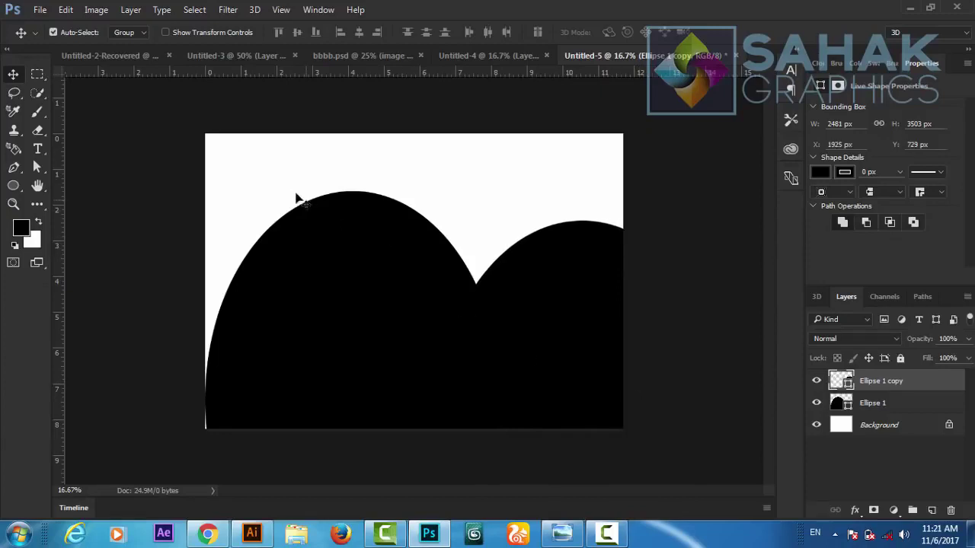
pyautogui.keyDown('shift'); pyautogui.click(880, 402); pyautogui.keyUp('shift')
pyautogui.moveTo(485, 290)
pyautogui.mouseDown()
pyautogui.moveTo(471, 258)
pyautogui.moveTo(442, 34)
pyautogui.mouseUp()
# Redo the move so both ellipses sit near the top as a wavy band
pyautogui.hotkey('ctrl', 'z')
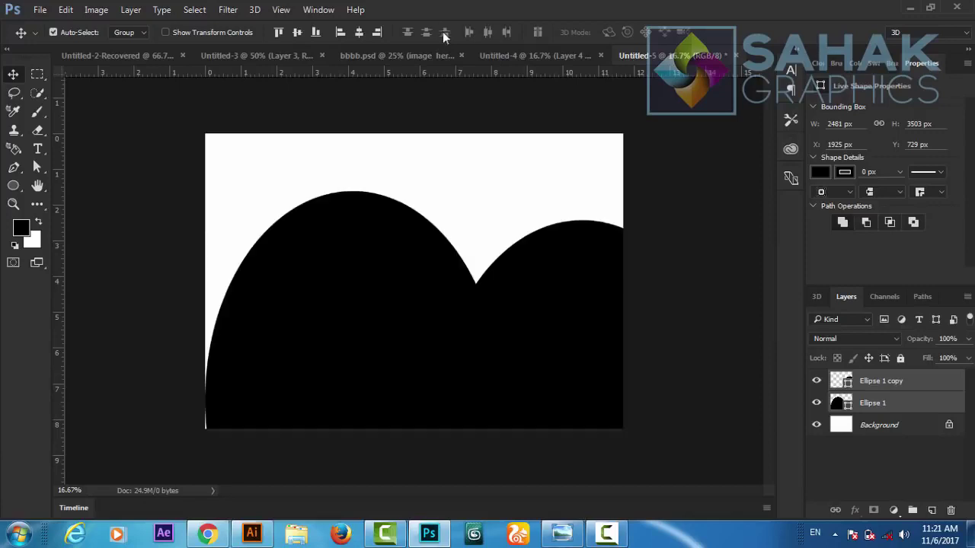
pyautogui.moveTo(546, 374); pyautogui.dragTo(502, 175)
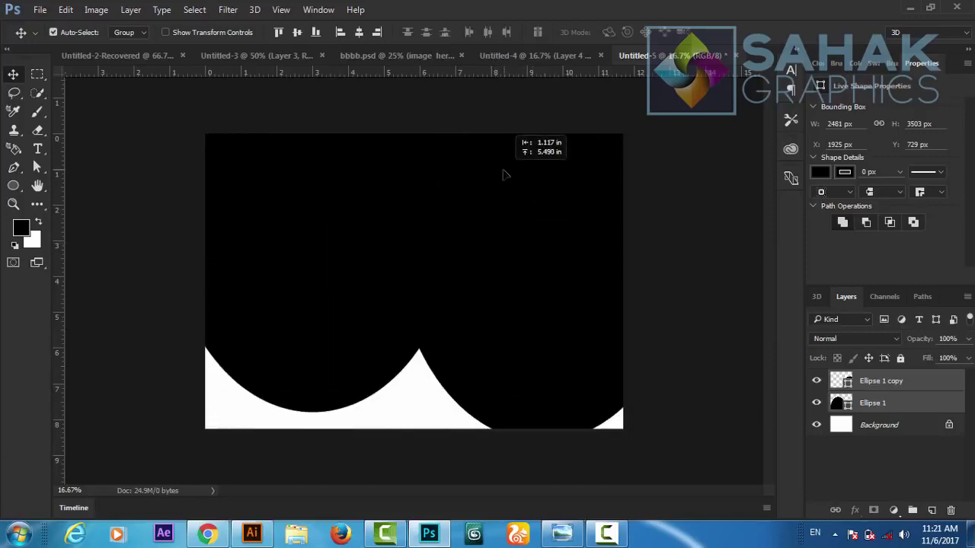
pyautogui.moveTo(550, 374)
pyautogui.mouseDown()
pyautogui.moveTo(533, 235)
pyautogui.moveTo(542, 236)
pyautogui.mouseUp()
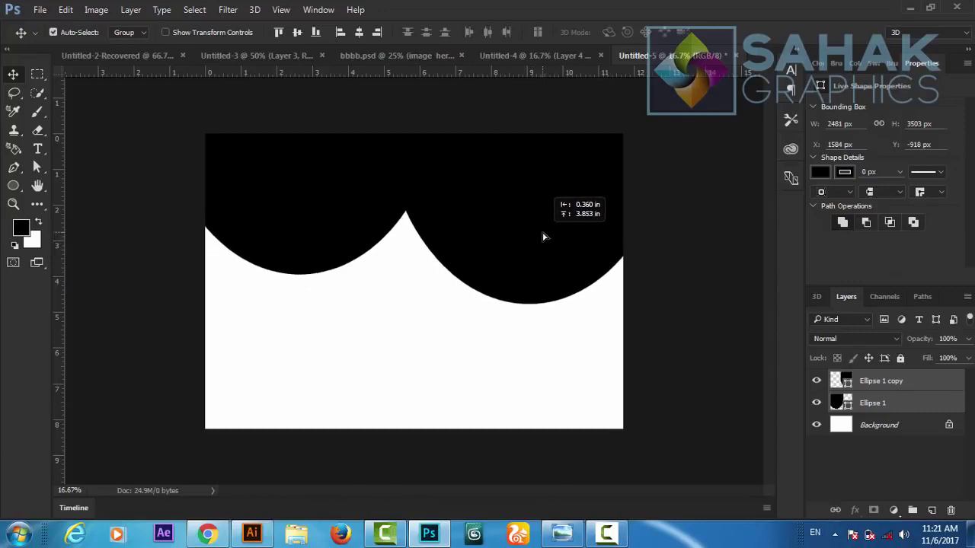
pyautogui.moveTo(543, 237); pyautogui.dragTo(540, 235)
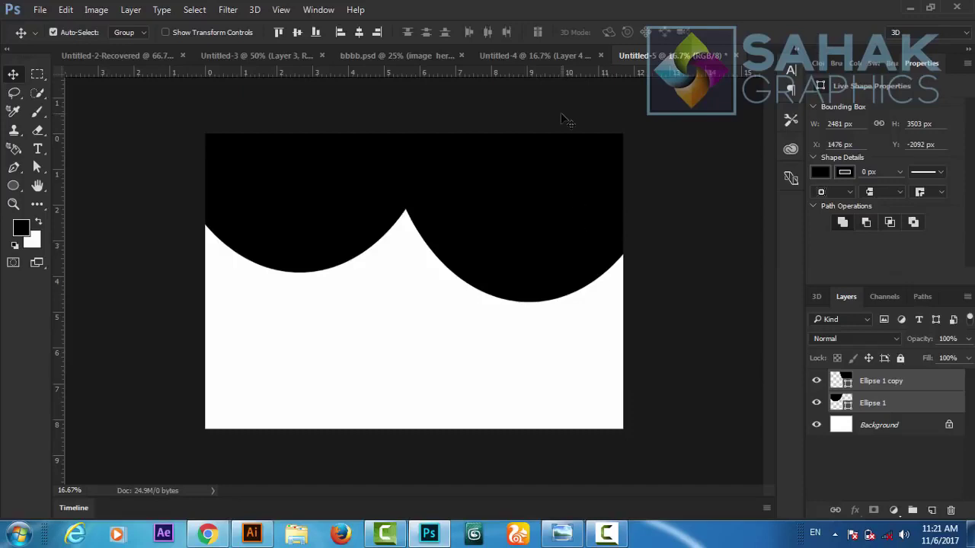
# Free-transform both arc shapes about 6.2° clockwise and nudge them left and down
pyautogui.click(543, 56)
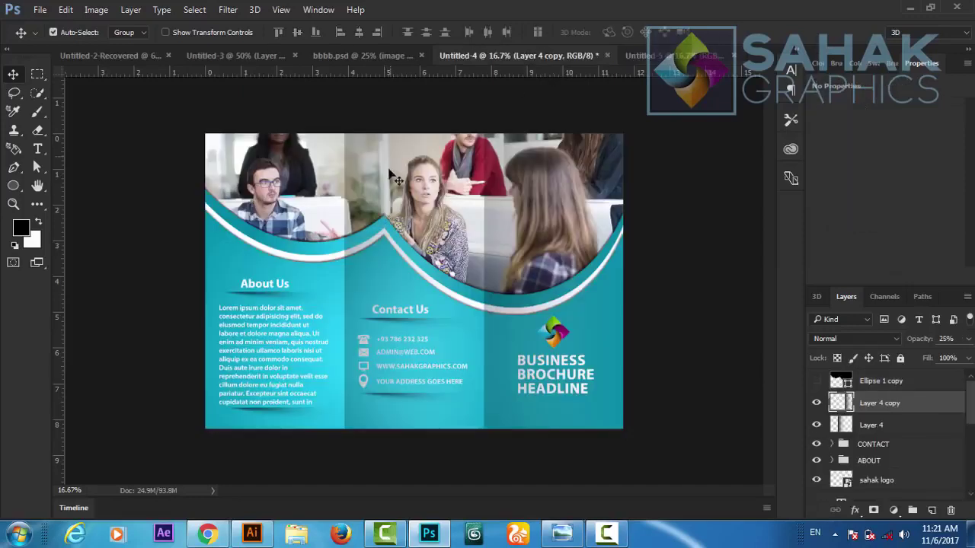
pyautogui.click(638, 56)
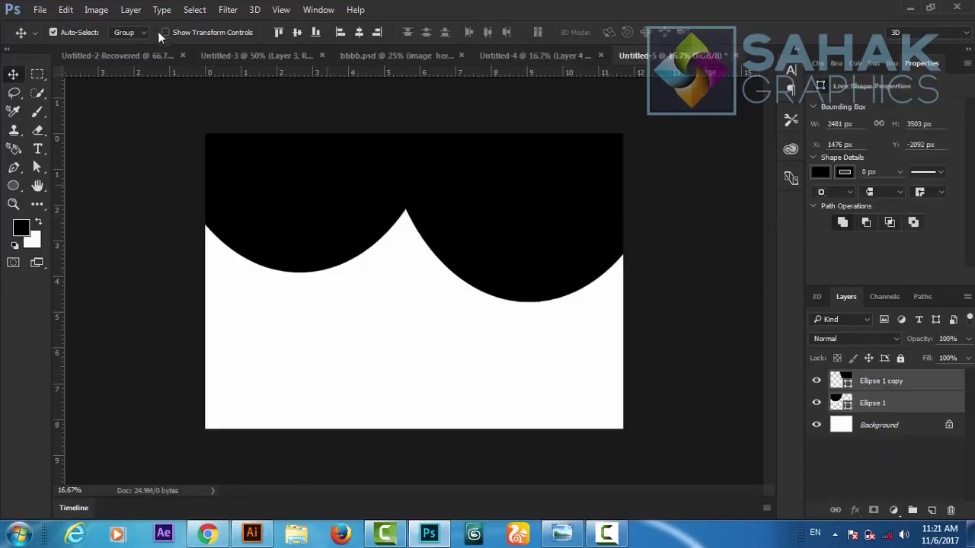
pyautogui.click(68, 11)
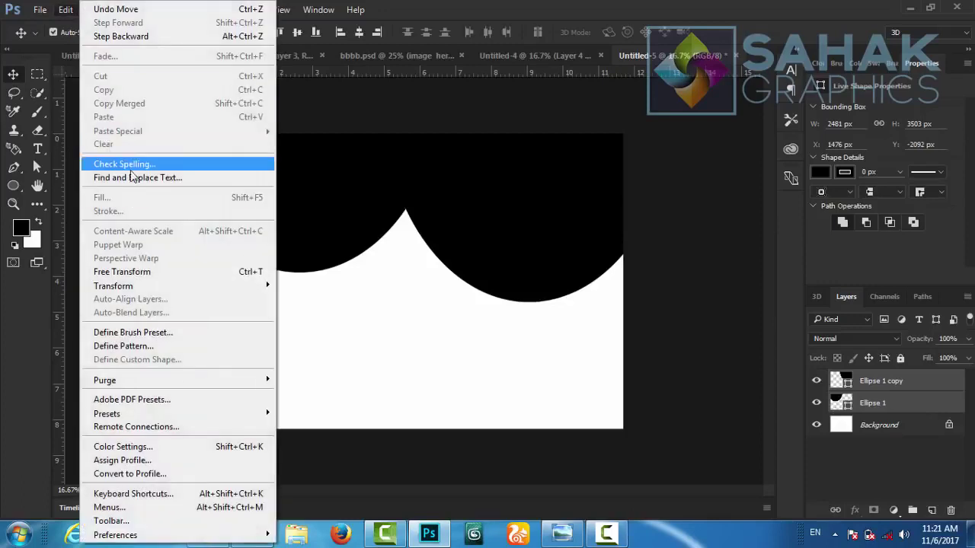
pyautogui.click(139, 273)
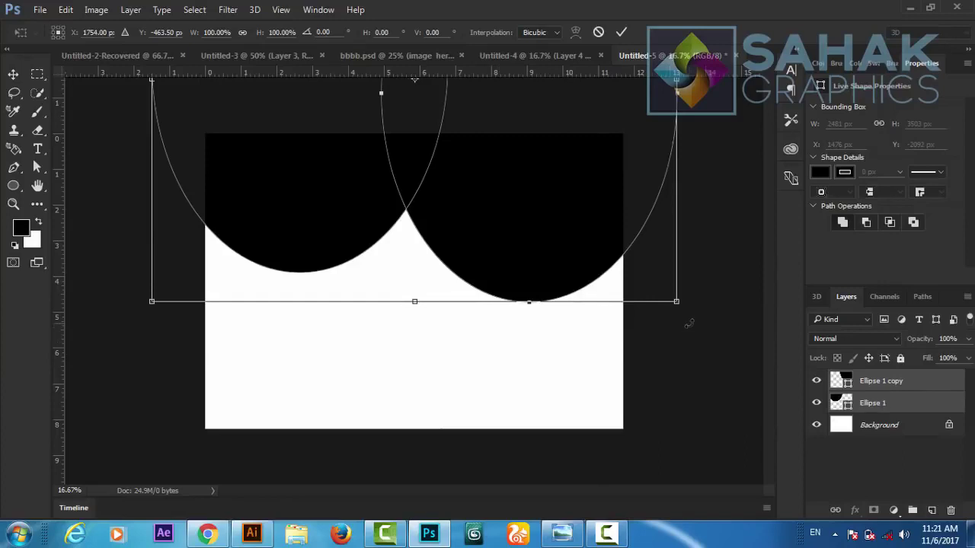
pyautogui.moveTo(687, 324)
pyautogui.mouseDown()
pyautogui.moveTo(653, 364)
pyautogui.moveTo(661, 361)
pyautogui.mouseUp()
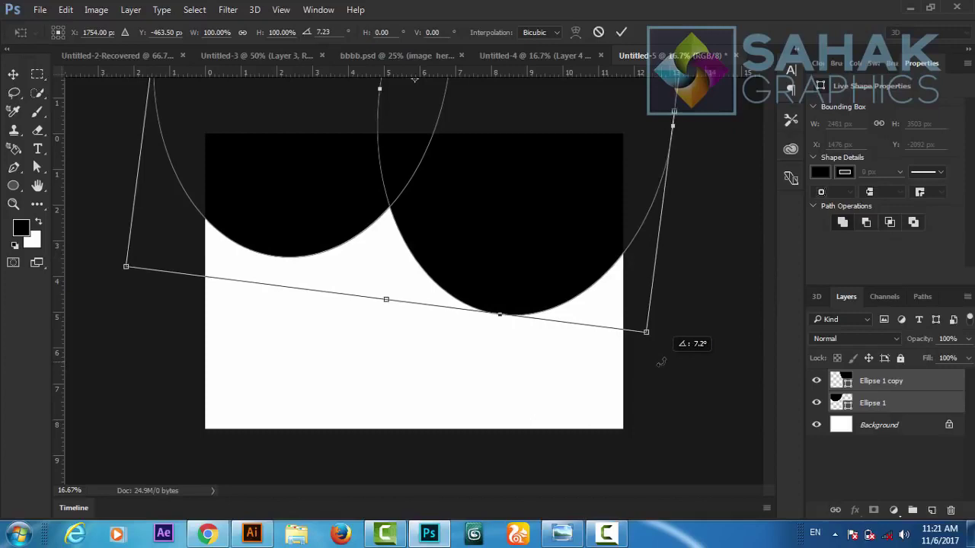
pyautogui.moveTo(661, 361); pyautogui.dragTo(661, 361)
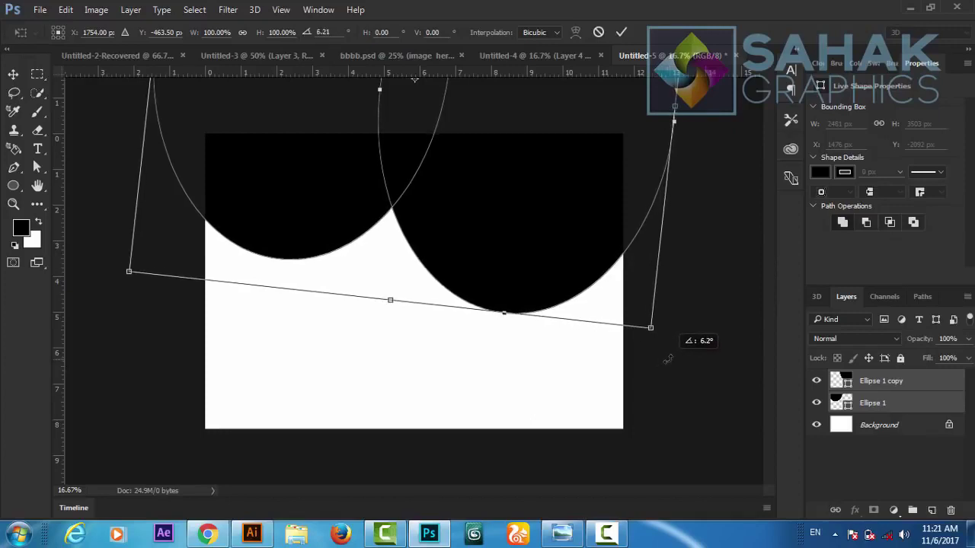
pyautogui.moveTo(661, 361); pyautogui.dragTo(637, 319)
pyautogui.moveTo(550, 239); pyautogui.dragTo(542, 242)
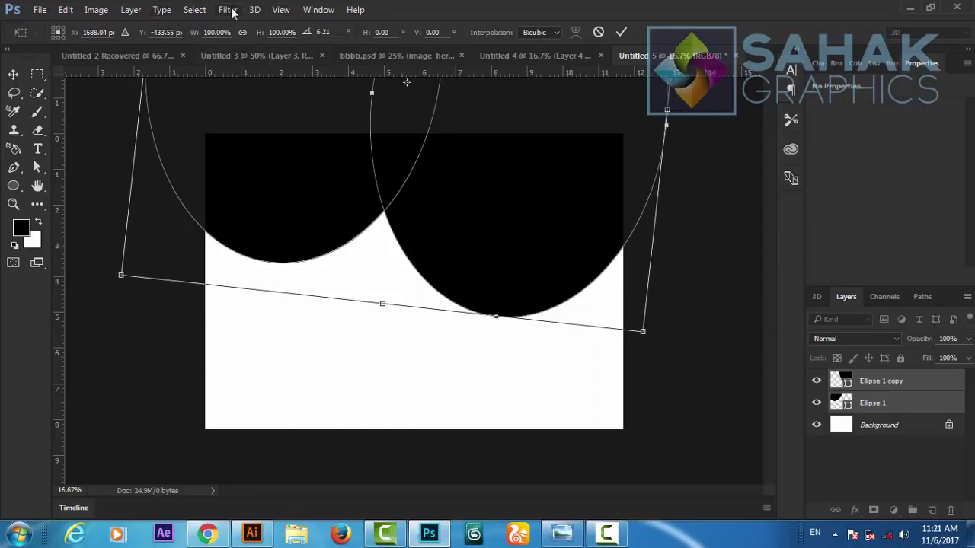
pyautogui.click(620, 32)
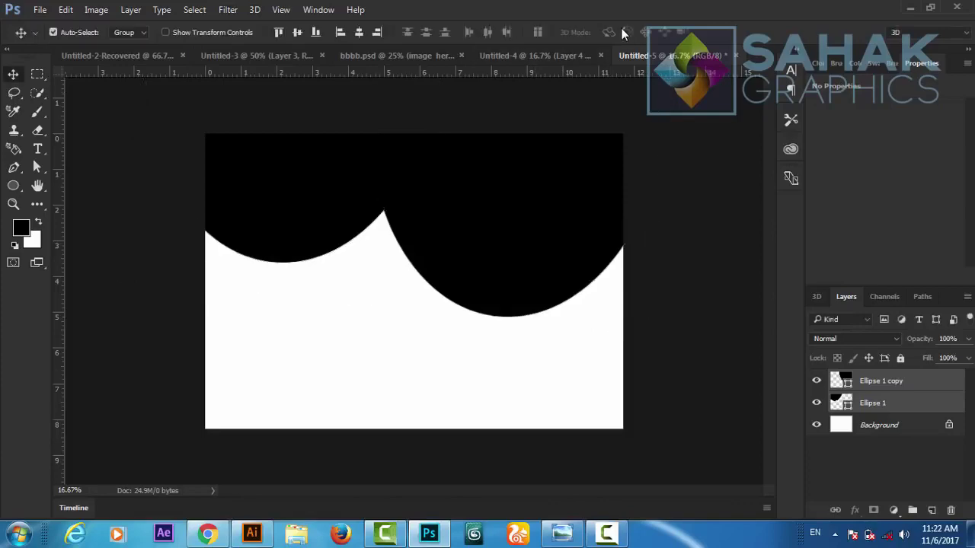
# Add a vertical guide at 1169.3 px
pyautogui.click(530, 55)
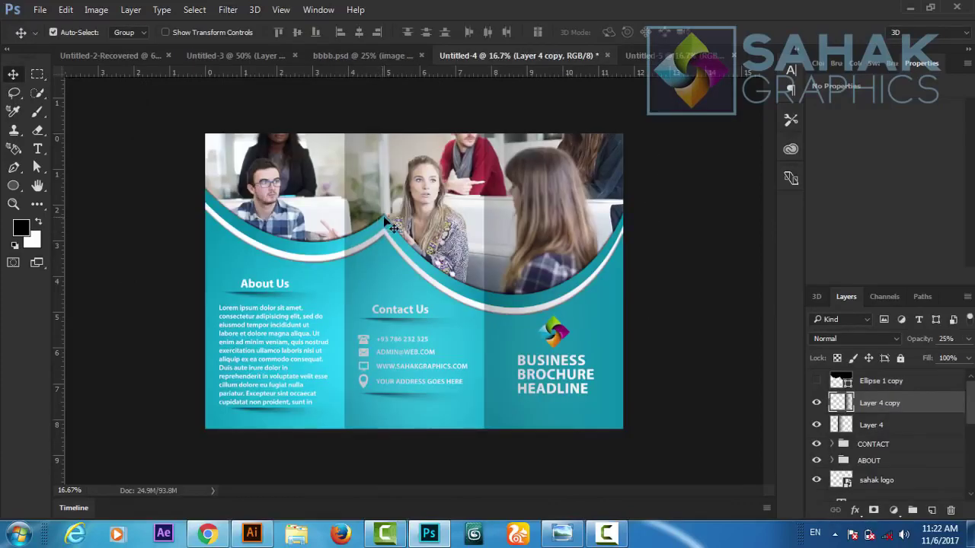
pyautogui.click(638, 56)
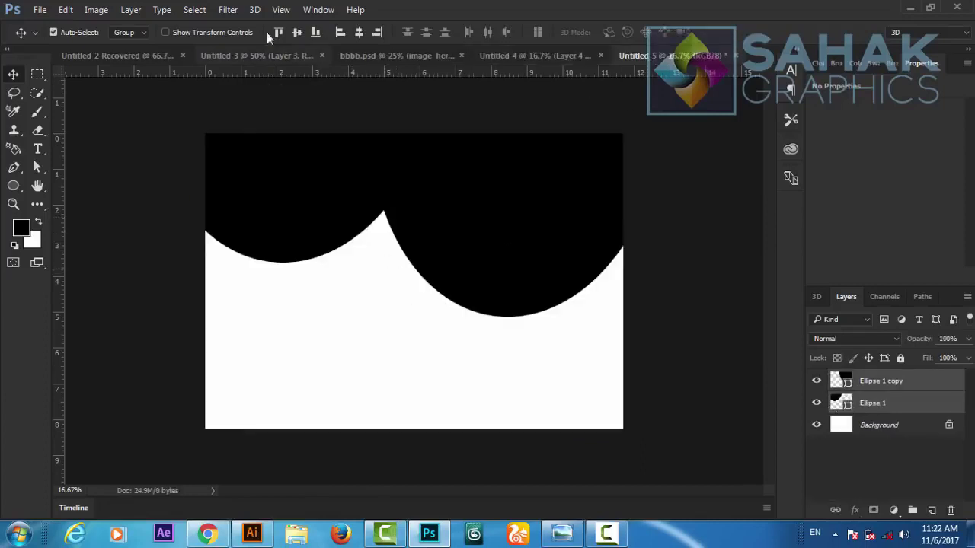
pyautogui.click(282, 10)
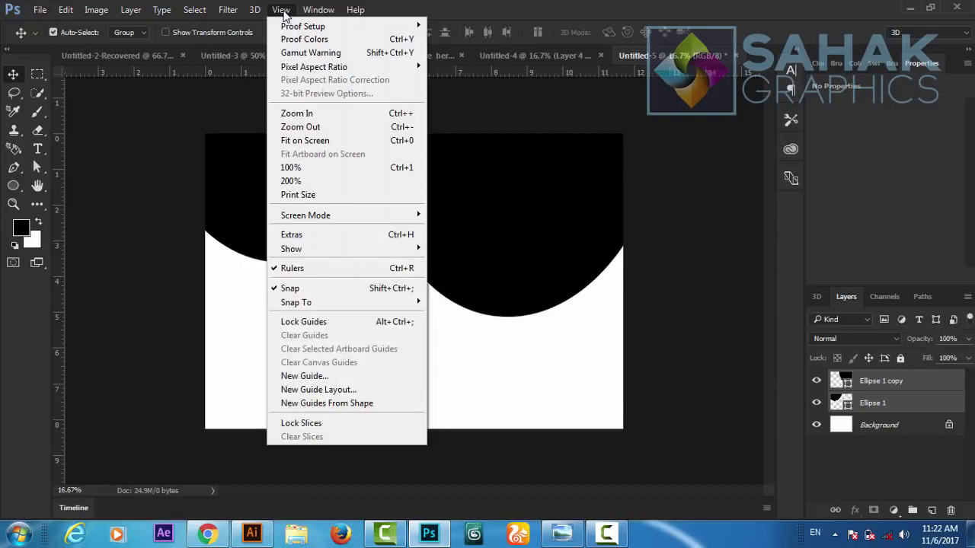
pyautogui.click(313, 378)
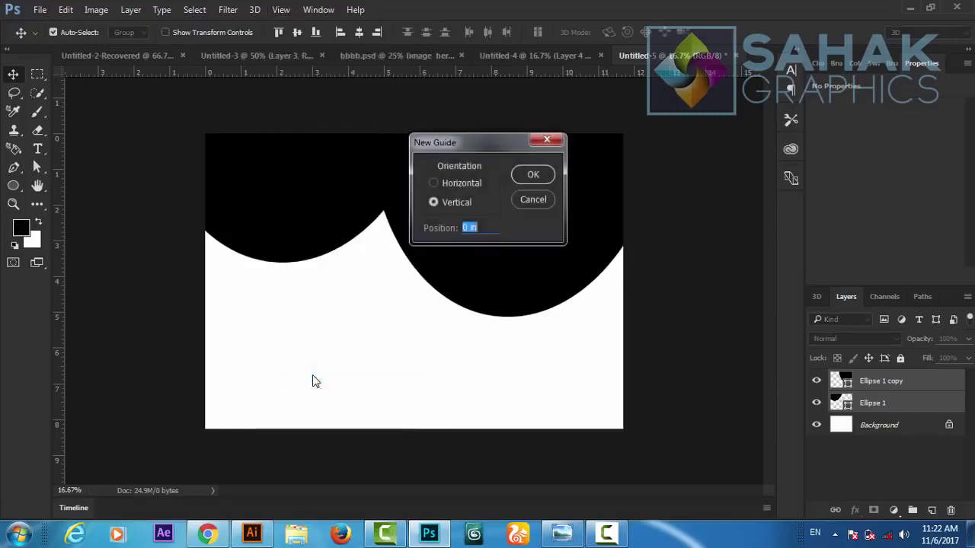
pyautogui.write('1')
pyautogui.write('169.3p')
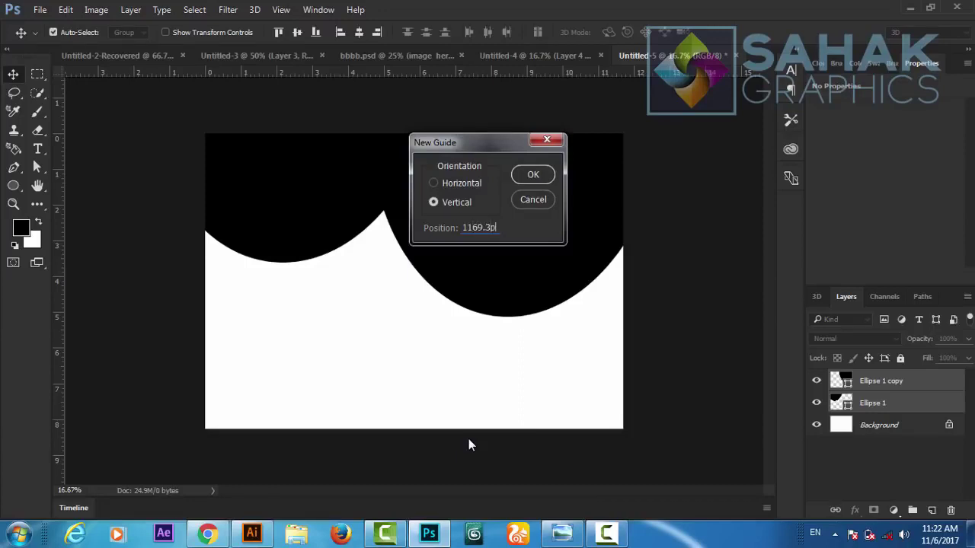
pyautogui.write('x')
pyautogui.click(533, 175)
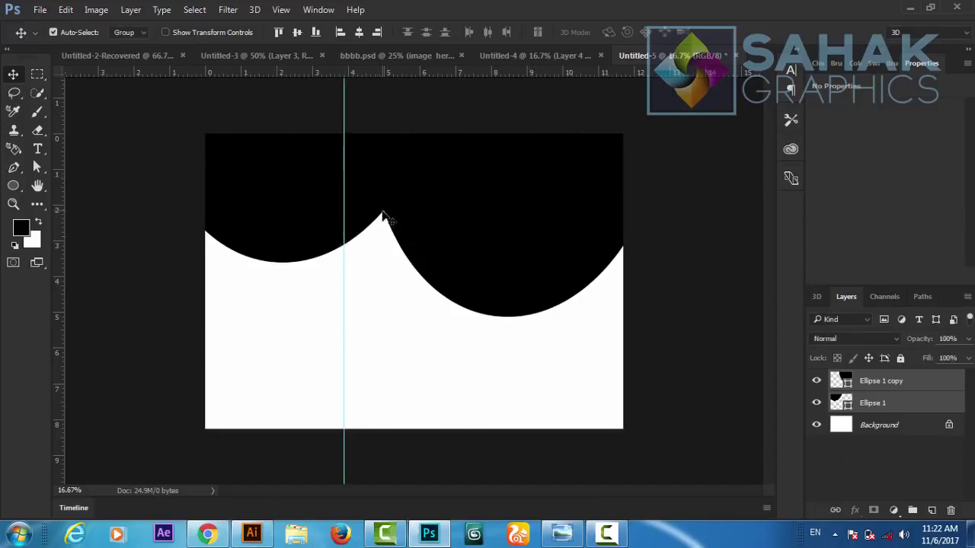
# Add a second vertical guide at 2338.6 px
pyautogui.click(529, 58)
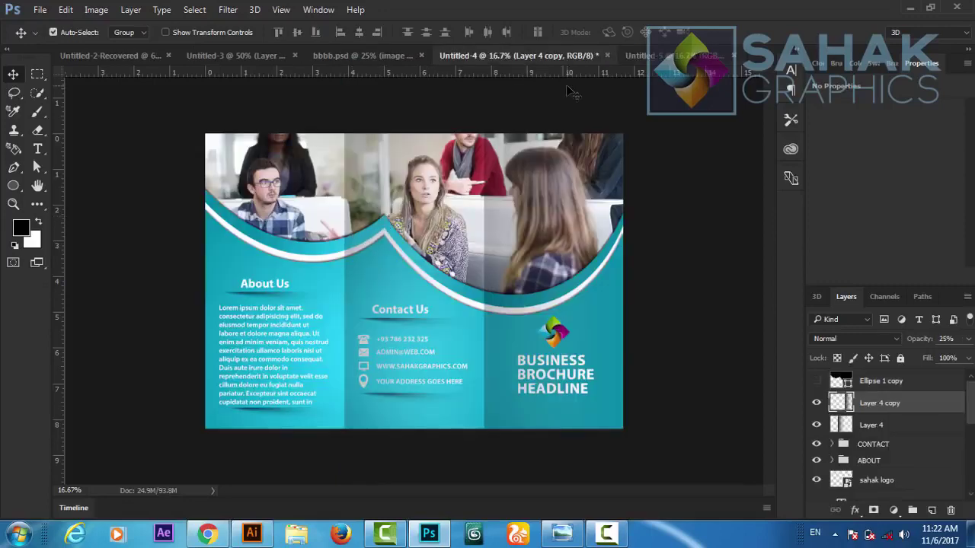
pyautogui.click(637, 56)
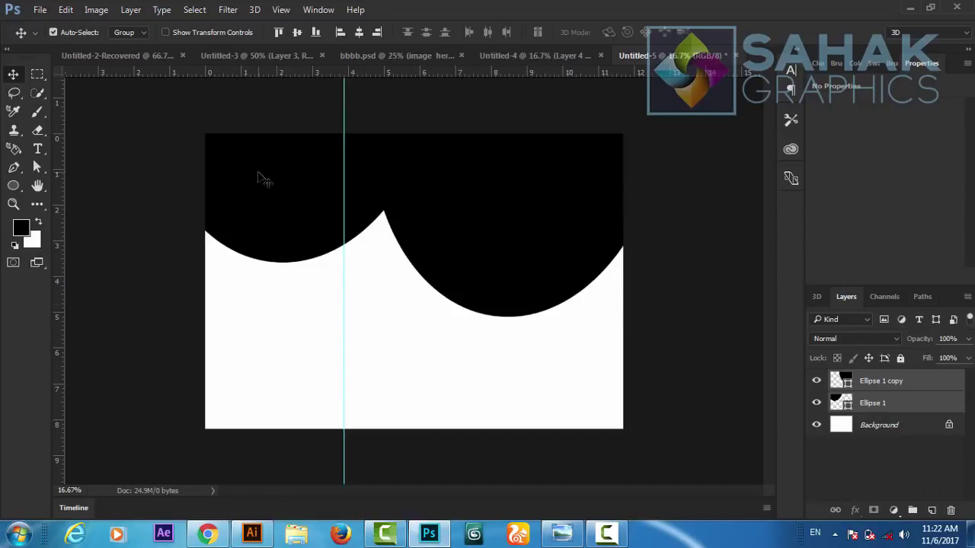
pyautogui.click(283, 11)
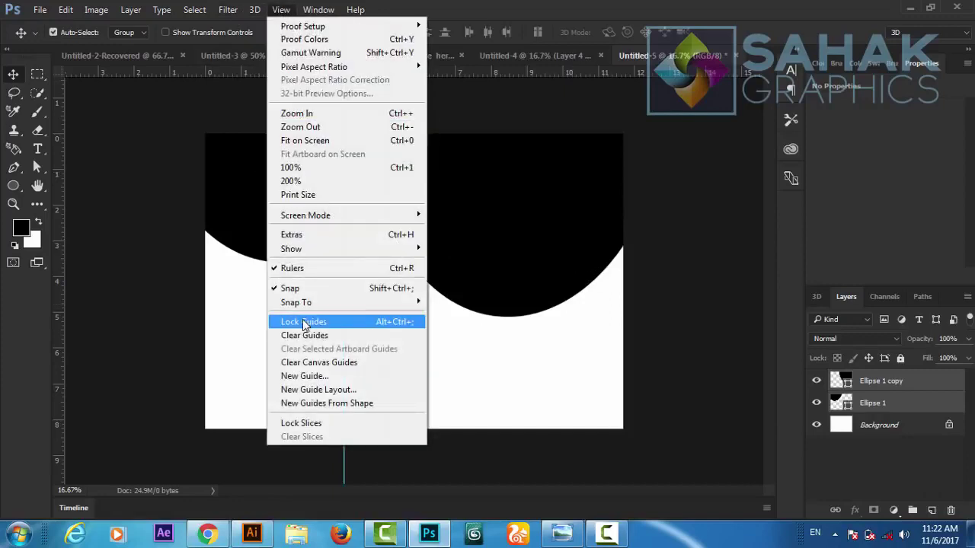
pyautogui.click(306, 377)
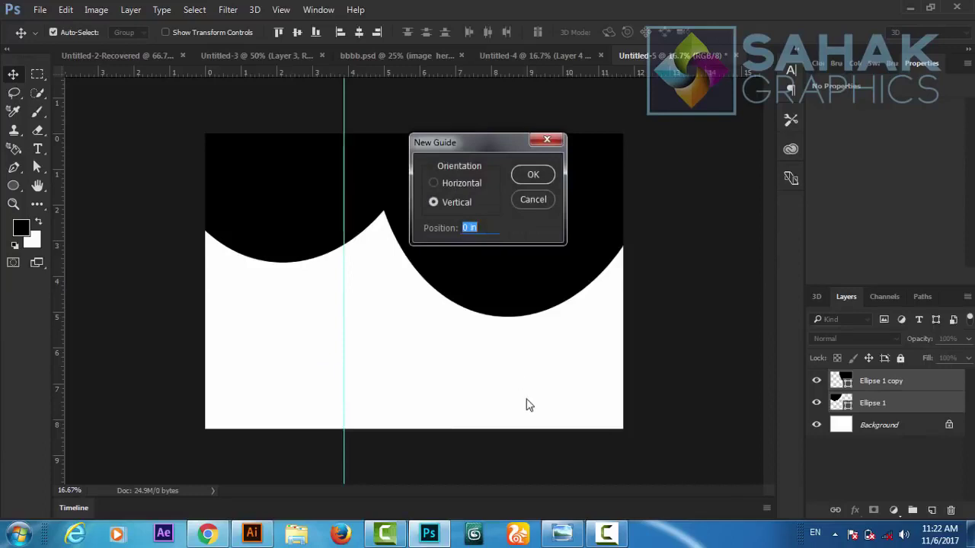
pyautogui.write('2338.6p')
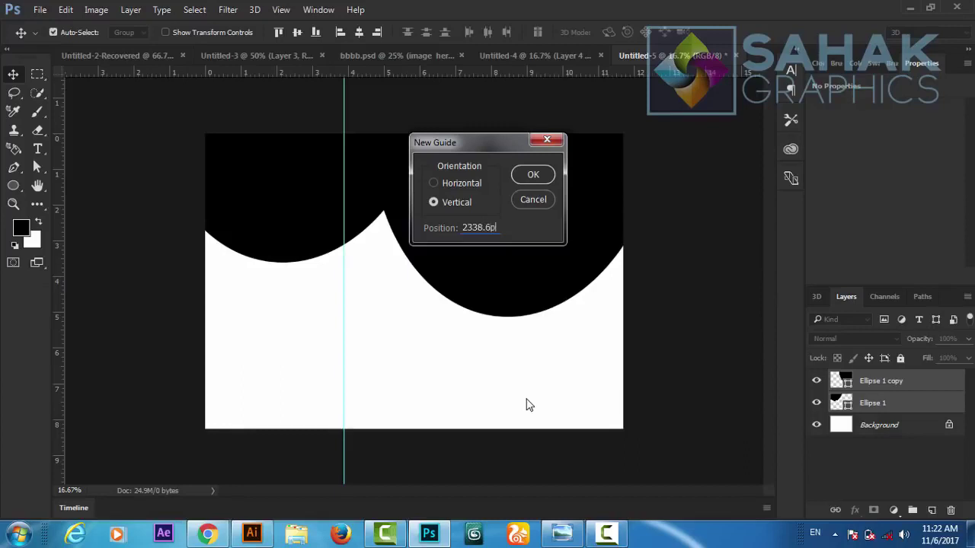
pyautogui.write('x')
pyautogui.click(523, 175)
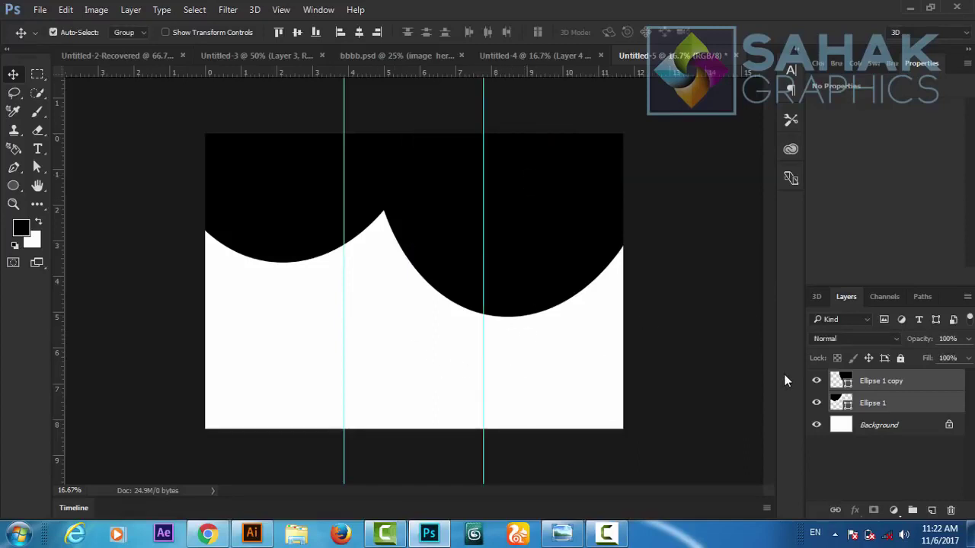
# Merge Ellipse 1 and Ellipse 1 copy into a single shape layer
pyautogui.click(881, 402)
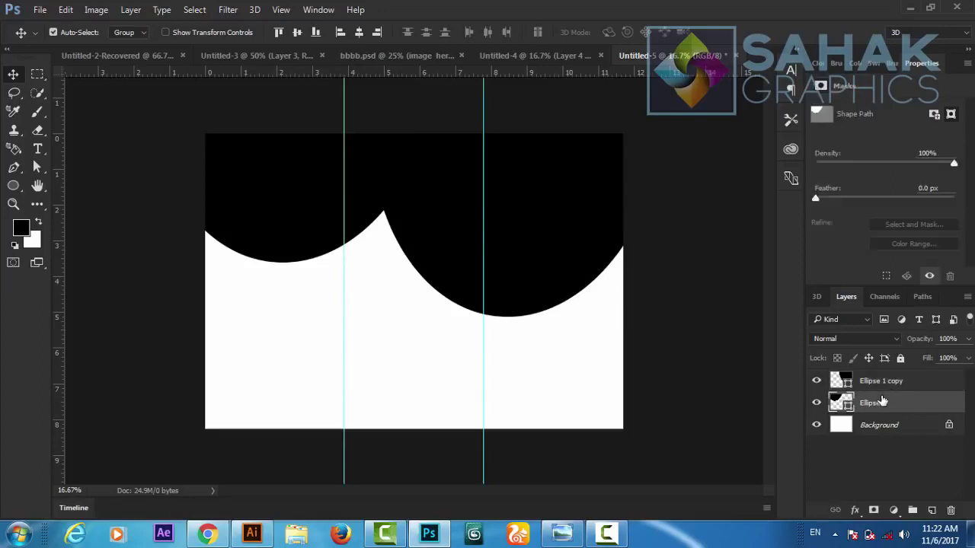
pyautogui.keyDown('shift'); pyautogui.click(874, 386); pyautogui.keyUp('shift')
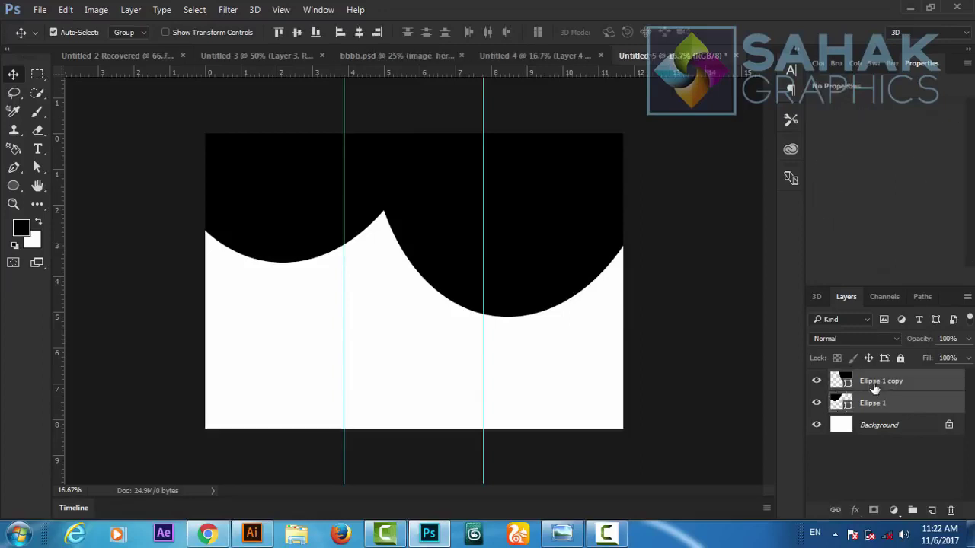
pyautogui.rightClick(874, 388)
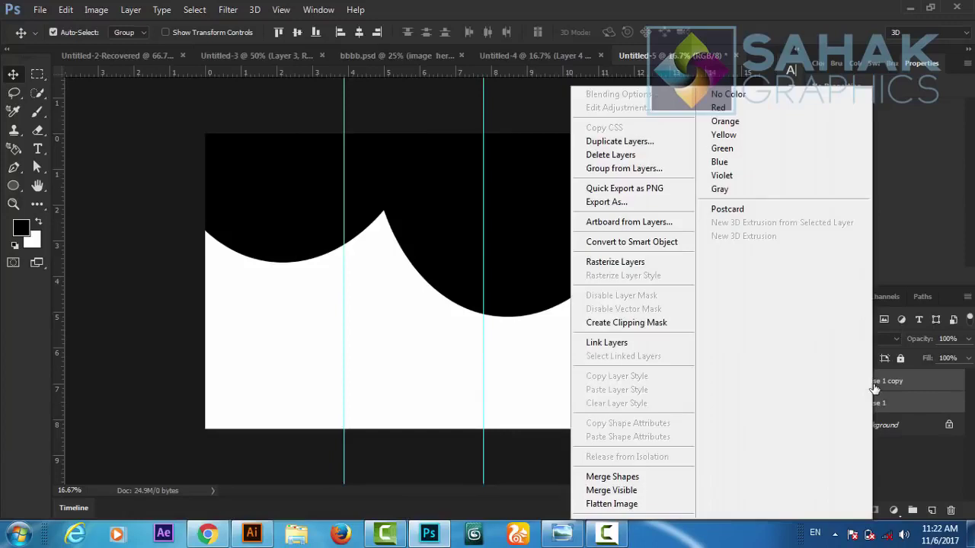
pyautogui.click(621, 480)
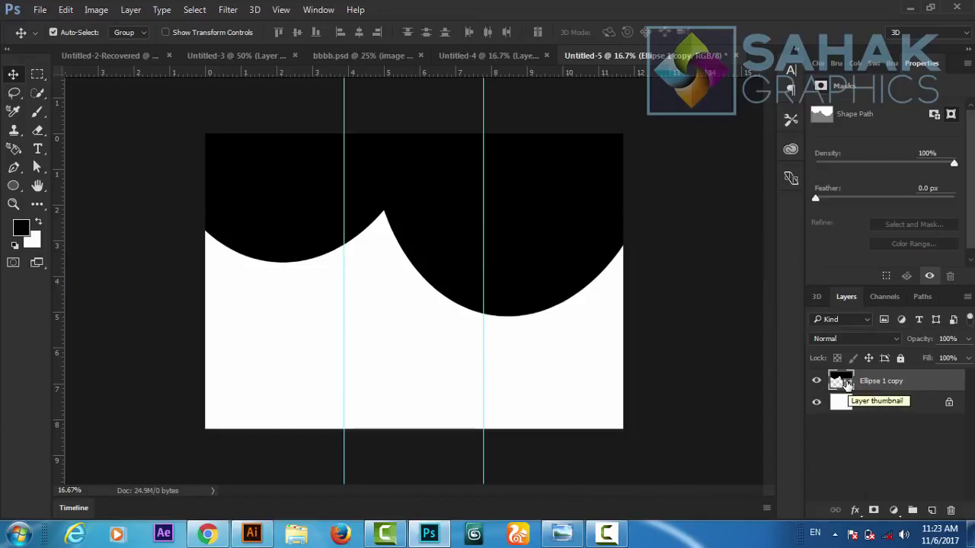
# Load the wave outline and a stored selection, deselect, then select the Background layer
pyautogui.press('ctrl')
pyautogui.keyDown('ctrl'); pyautogui.click(845, 383); pyautogui.keyUp('ctrl')
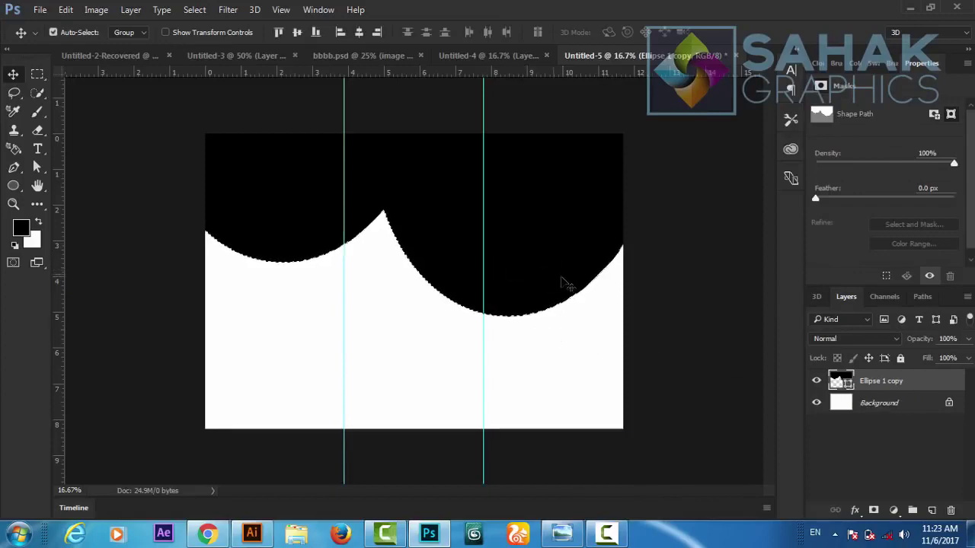
pyautogui.click(196, 10)
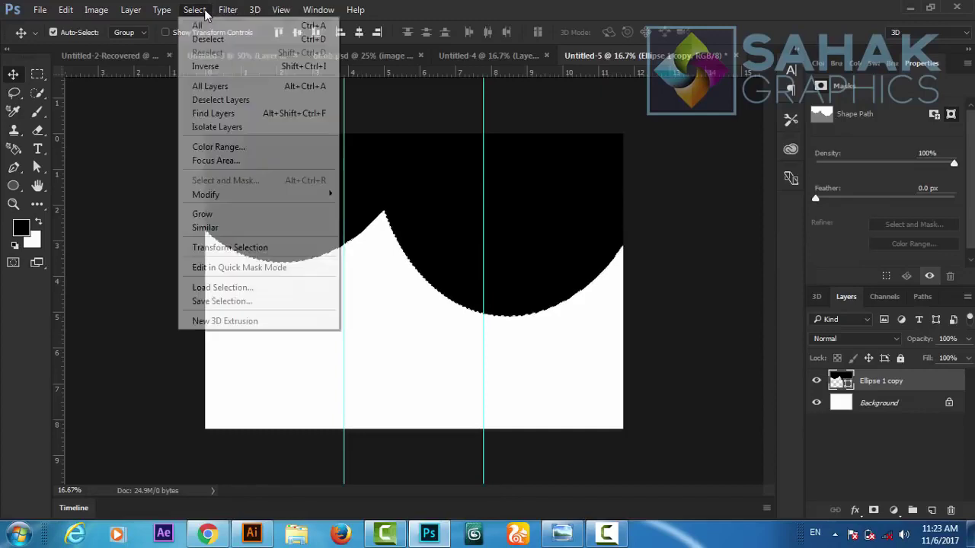
pyautogui.click(251, 290)
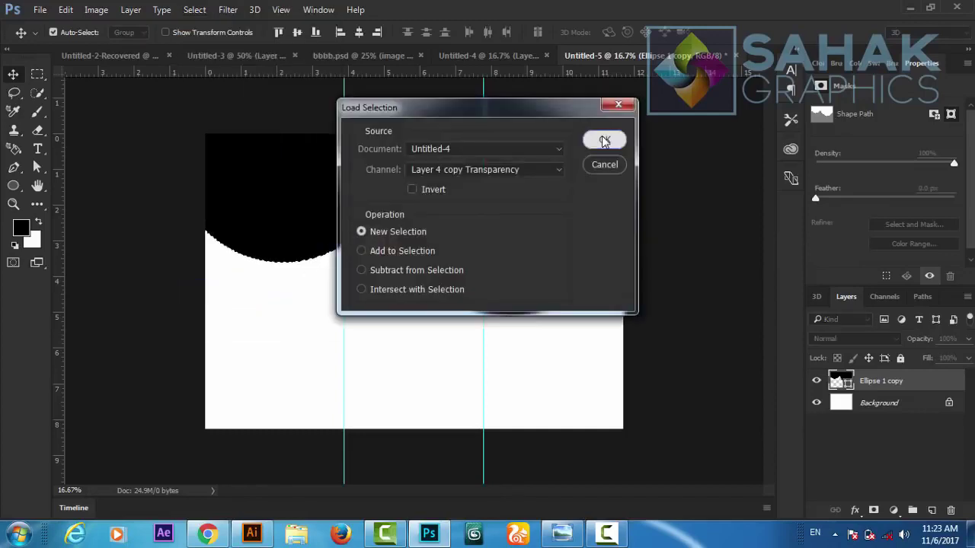
pyautogui.click(604, 140)
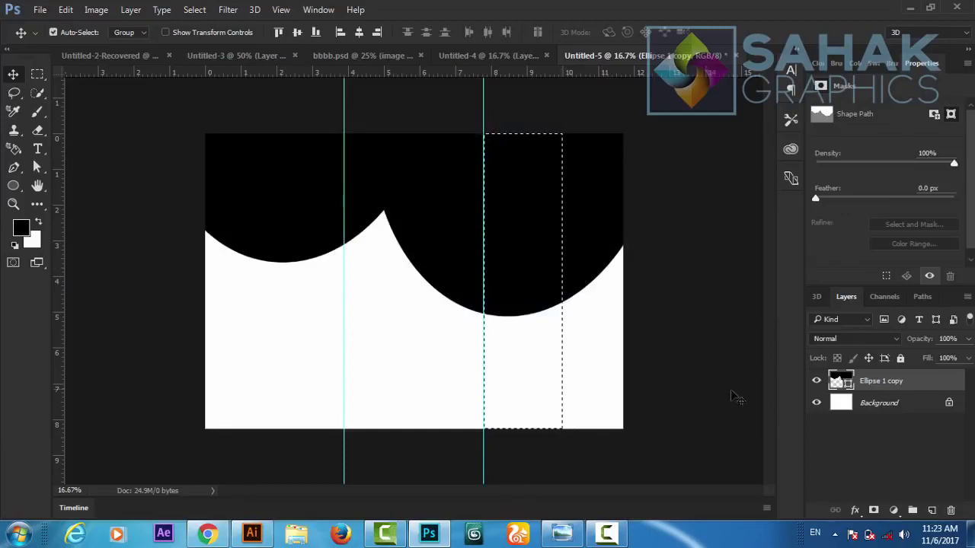
pyautogui.press('ctrl')
pyautogui.hotkey('ctrl', 'd')
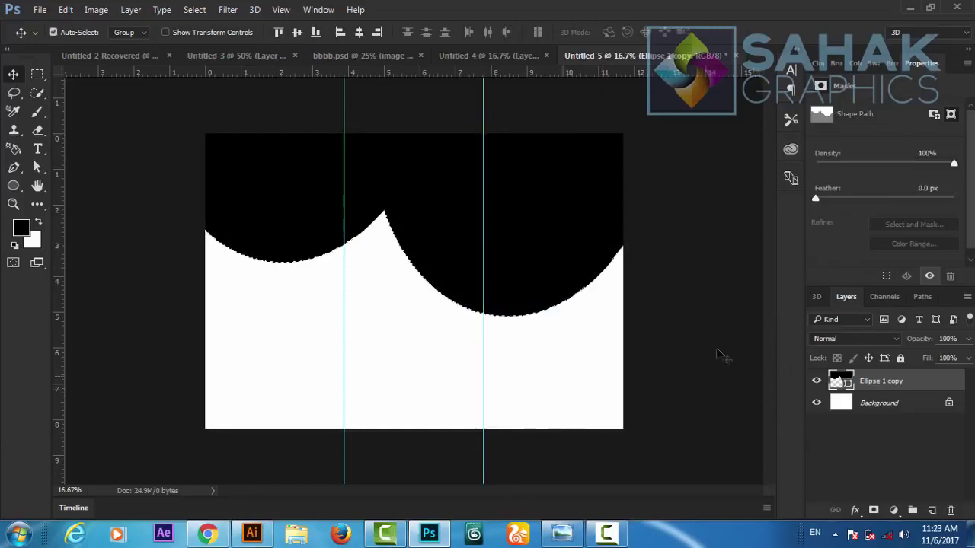
pyautogui.click(876, 404)
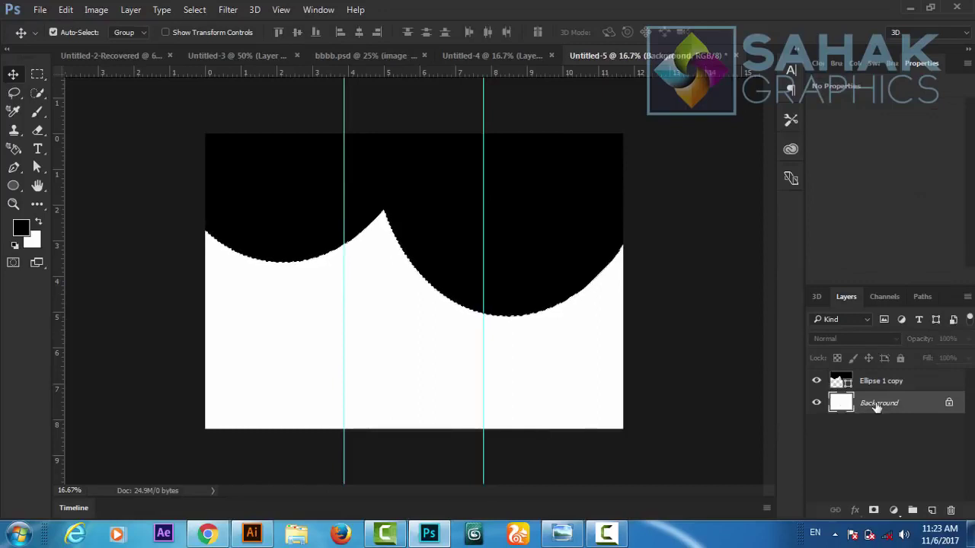
# Convert the Background into Layer 0 and hide the merged wave shape layer
pyautogui.doubleClick(876, 404)
pyautogui.click(613, 169)
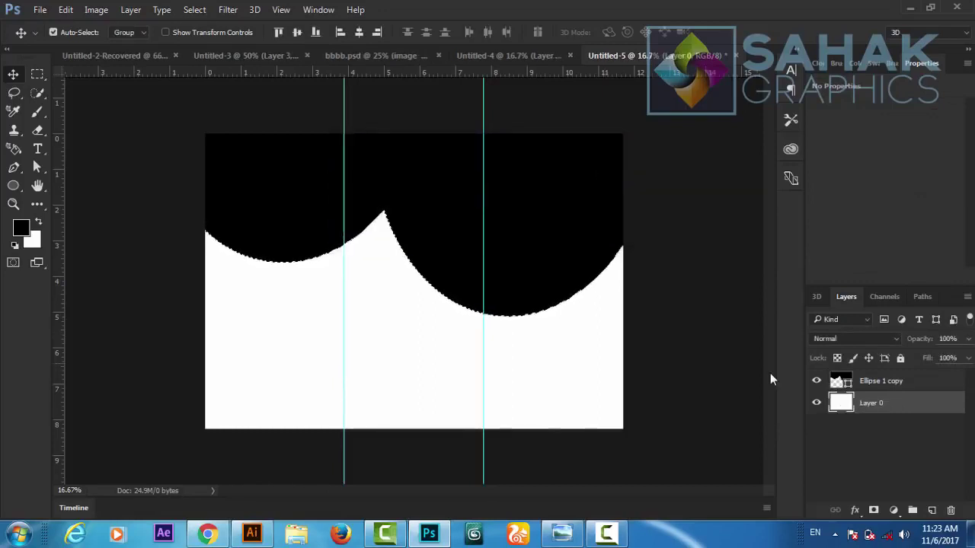
pyautogui.moveTo(872, 403); pyautogui.dragTo(843, 381)
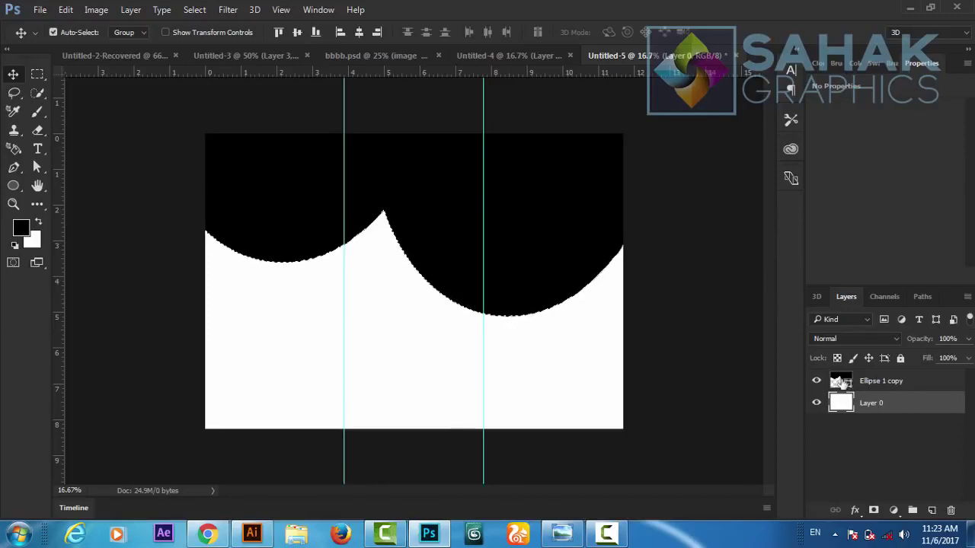
pyautogui.click(816, 381)
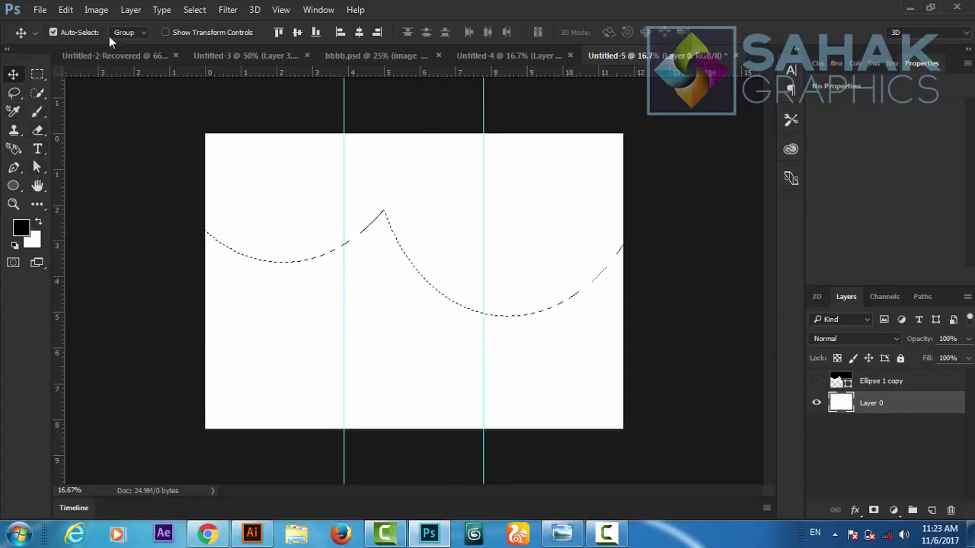
# Clear the white above the wave on Layer 0, inspect the edge, and deselect
pyautogui.click(95, 10)
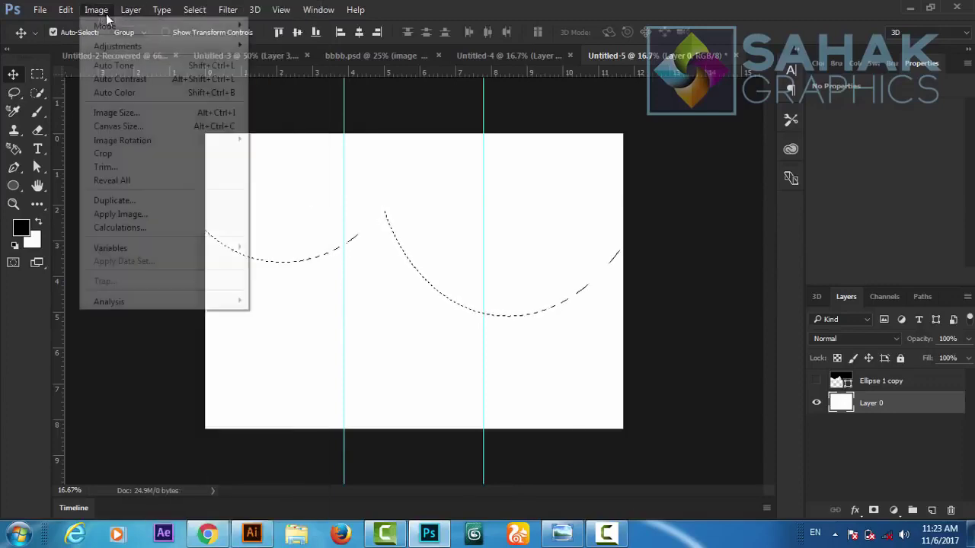
pyautogui.moveTo(66, 10)
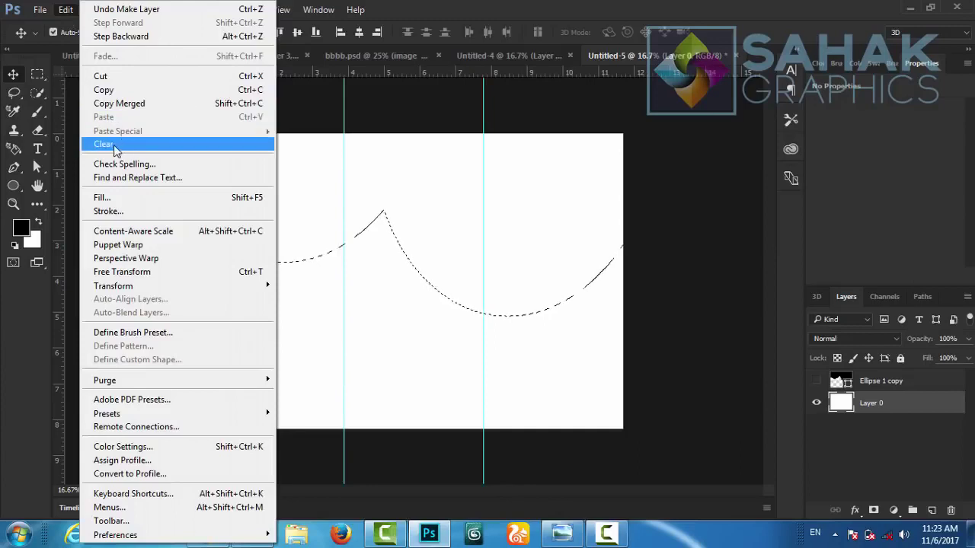
pyautogui.click(118, 144)
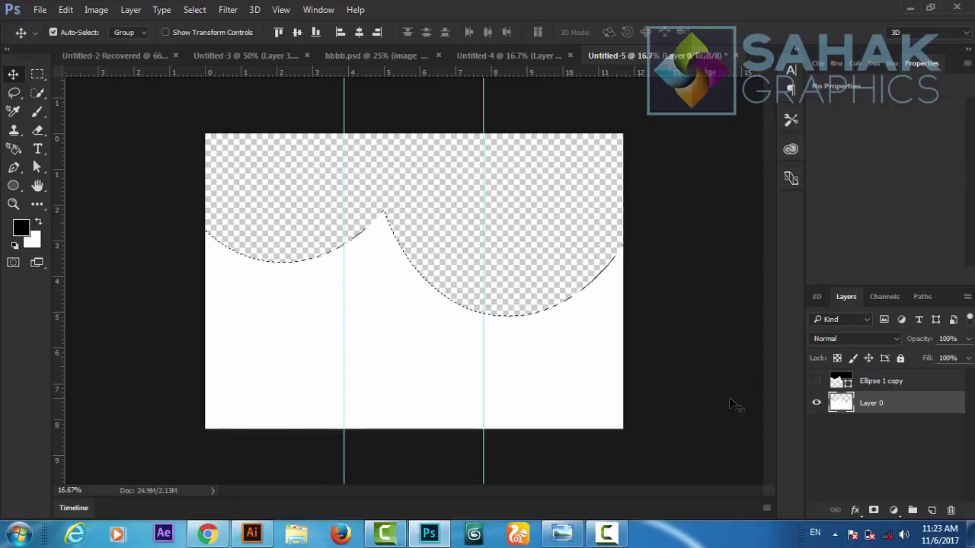
pyautogui.press('ctrl')
pyautogui.hotkey('ctrl', '+')
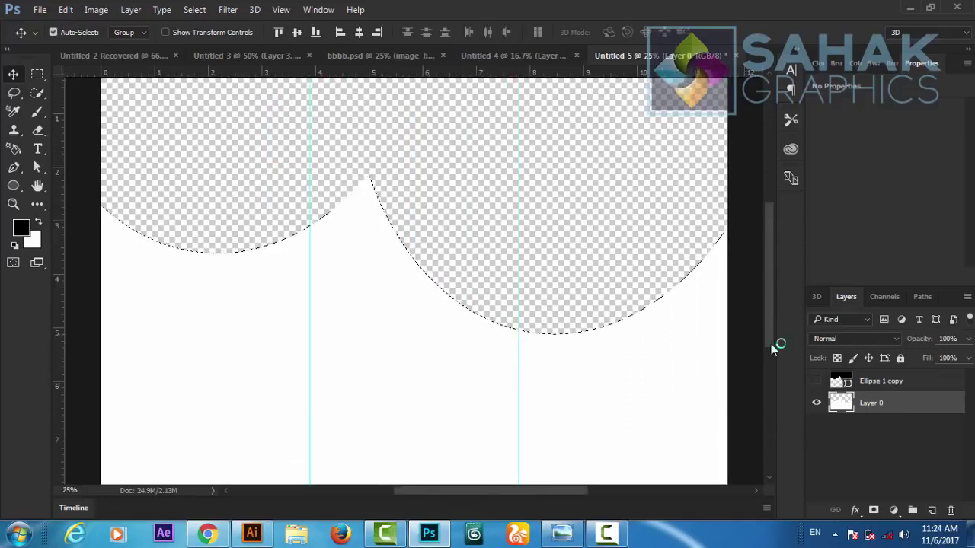
pyautogui.scroll(-1, 770, 343)
pyautogui.hotkey('ctrl', '-')
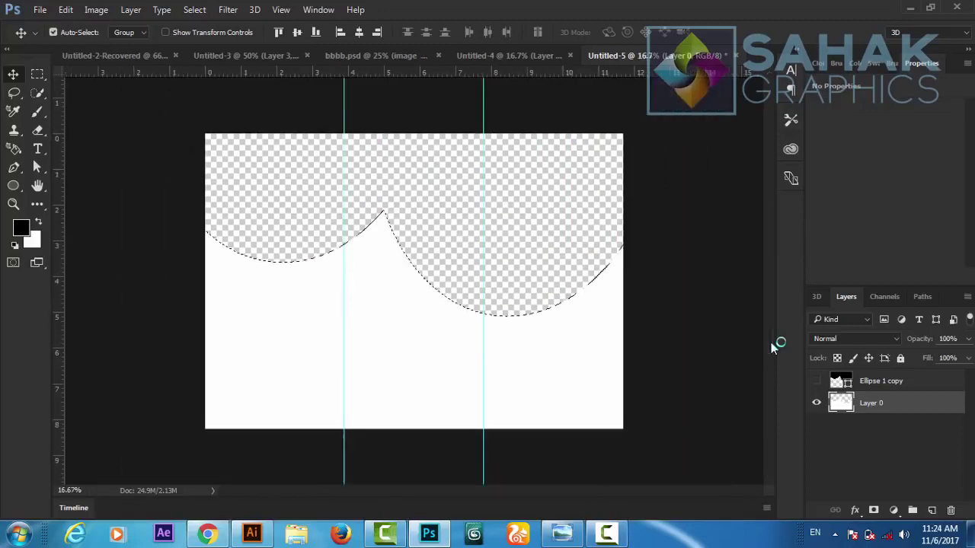
pyautogui.click(194, 9)
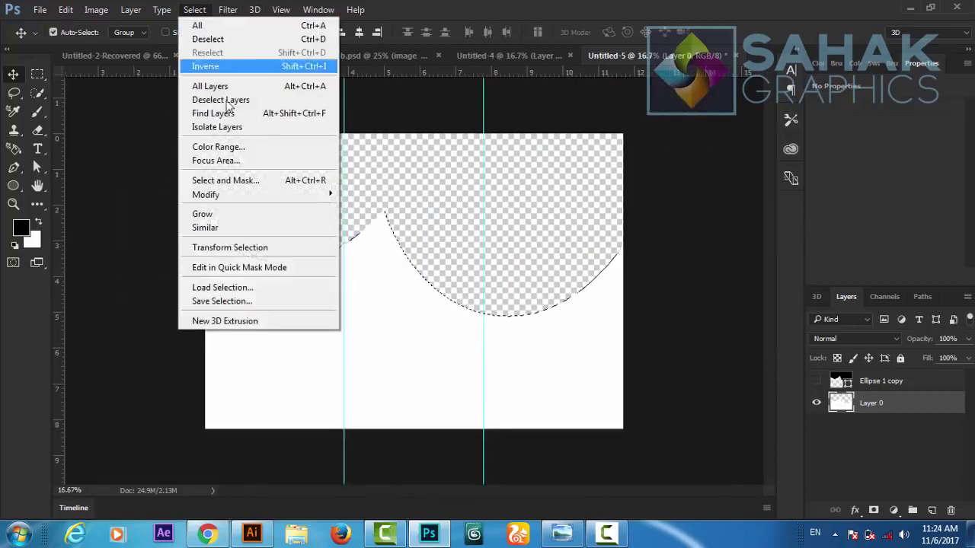
pyautogui.click(216, 43)
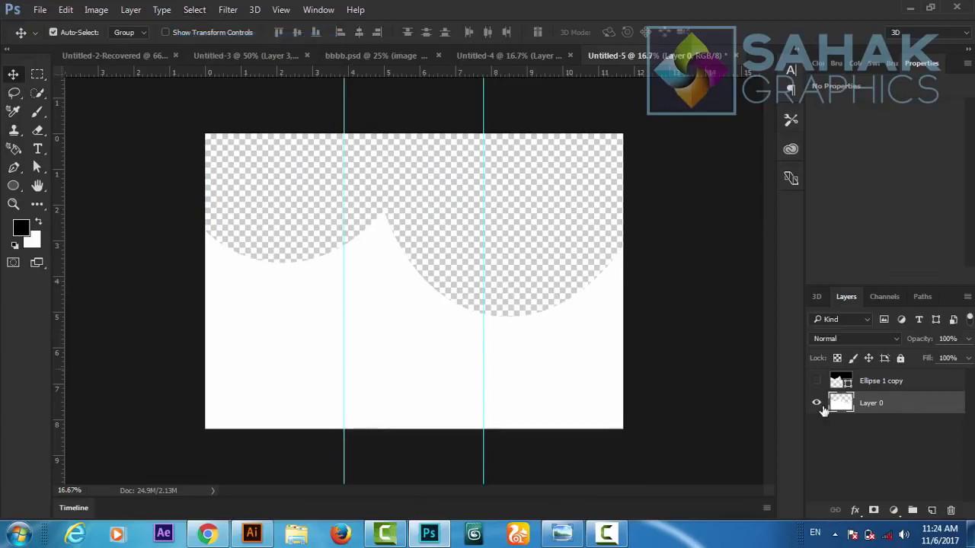
# Add a radial Gradient Overlay to Layer 0's white wave shape
pyautogui.click(854, 510)
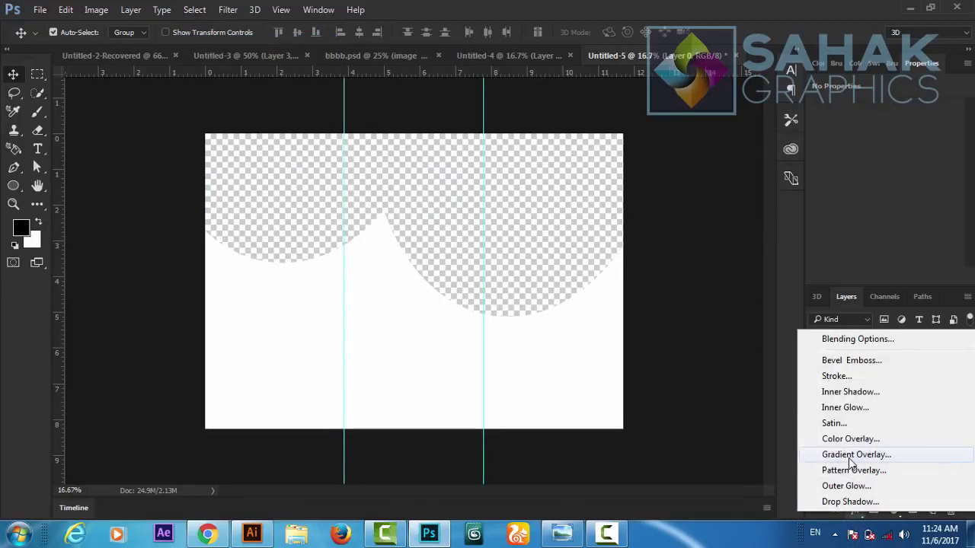
pyautogui.click(849, 455)
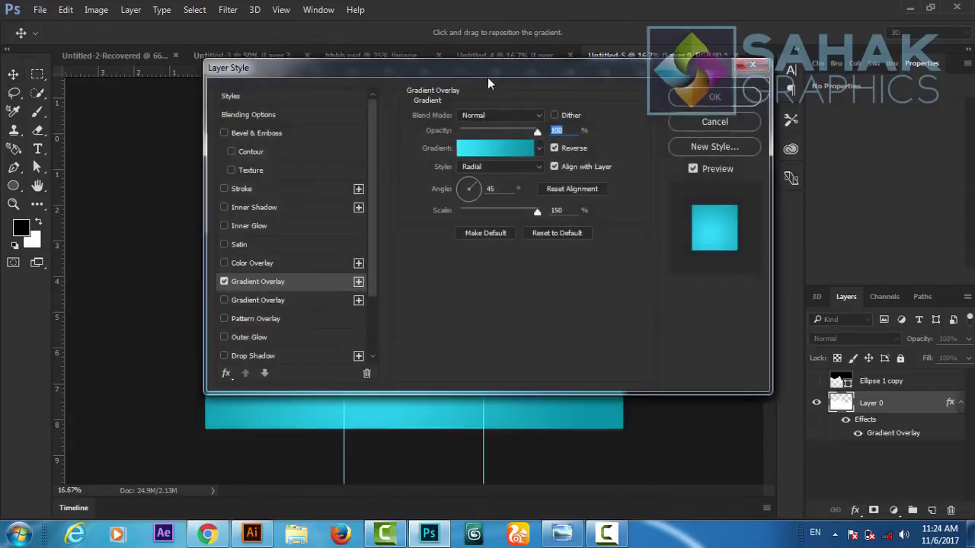
pyautogui.moveTo(488, 81); pyautogui.dragTo(522, 118)
pyautogui.click(576, 196)
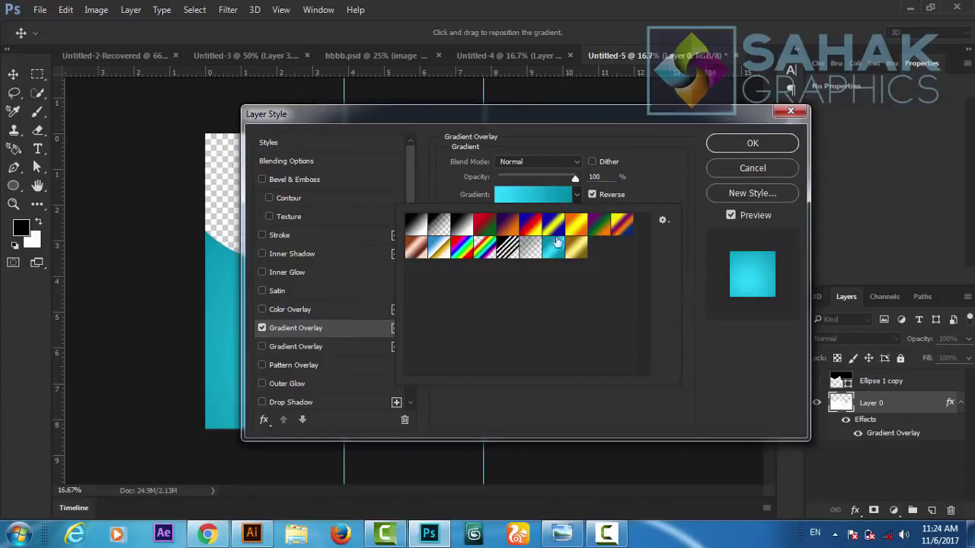
pyautogui.click(551, 198)
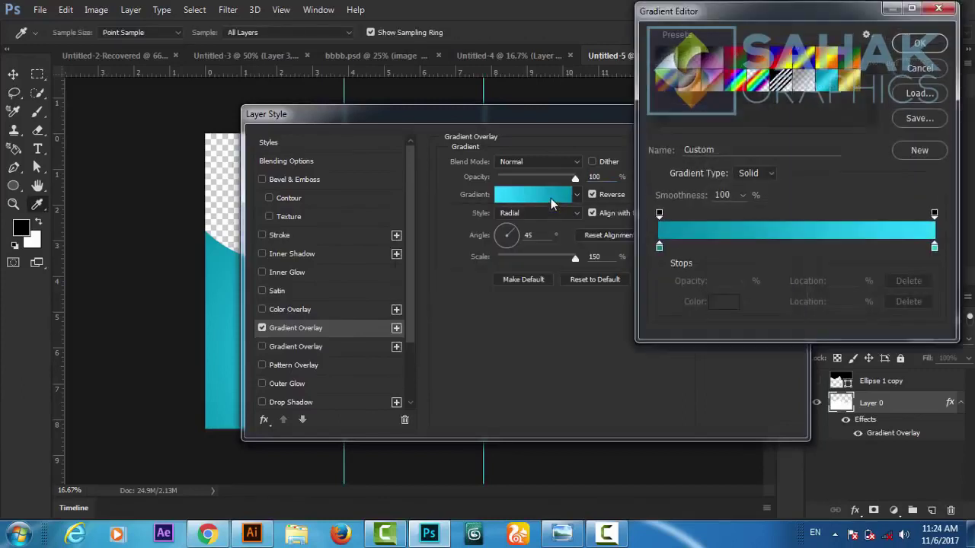
# Set the gradient stops to dark teal #0189a6 and bright cyan #2ad8fd, then apply
pyautogui.click(934, 248)
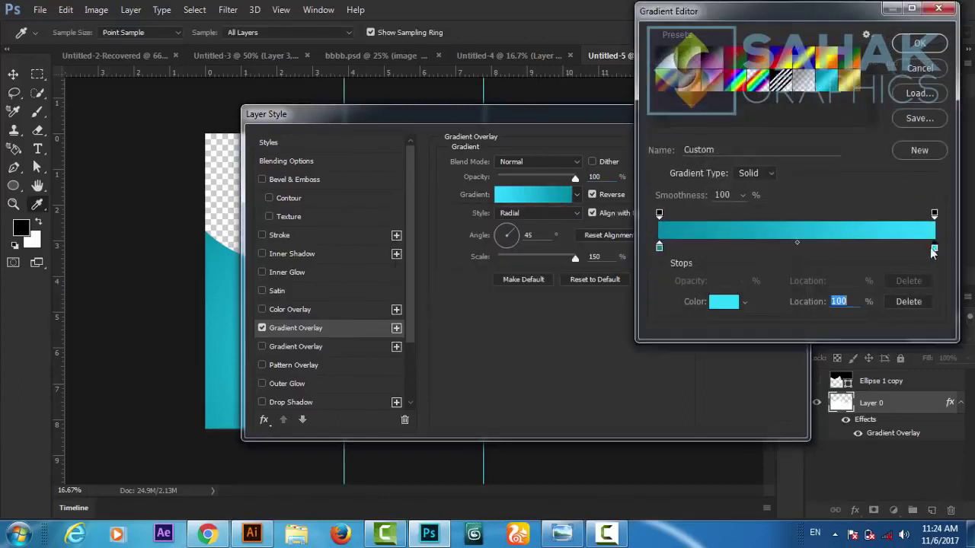
pyautogui.click(729, 301)
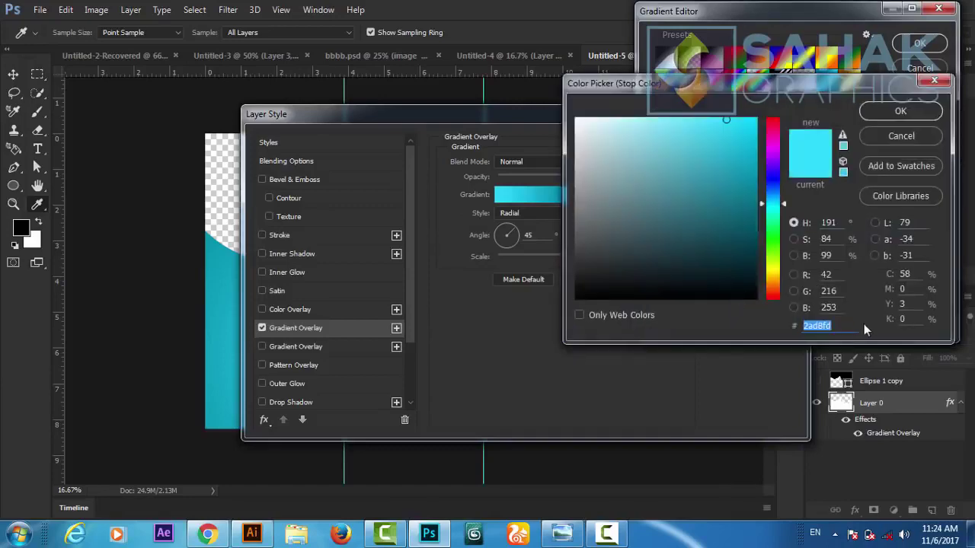
pyautogui.click(901, 111)
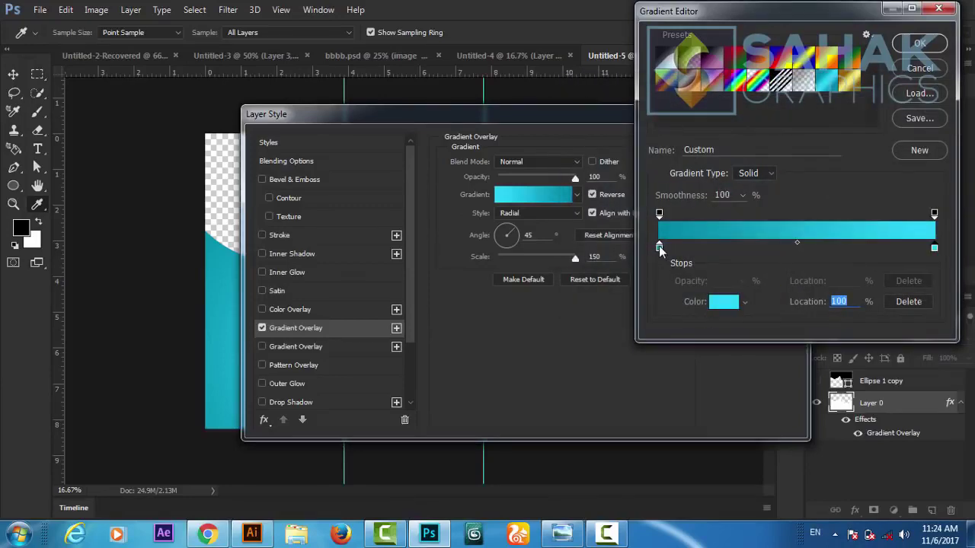
pyautogui.click(660, 248)
pyautogui.click(720, 303)
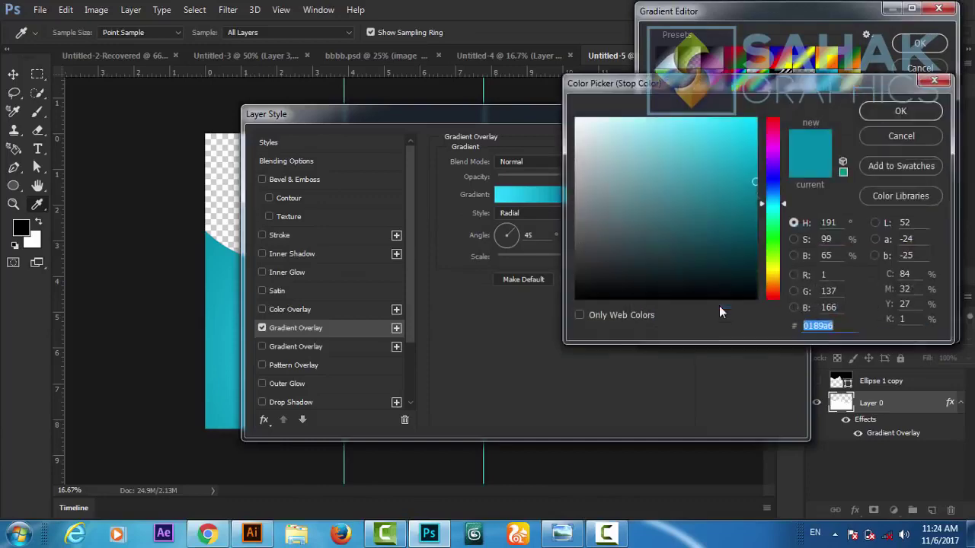
pyautogui.hotkey('ctrl', 'c')
pyautogui.click(886, 112)
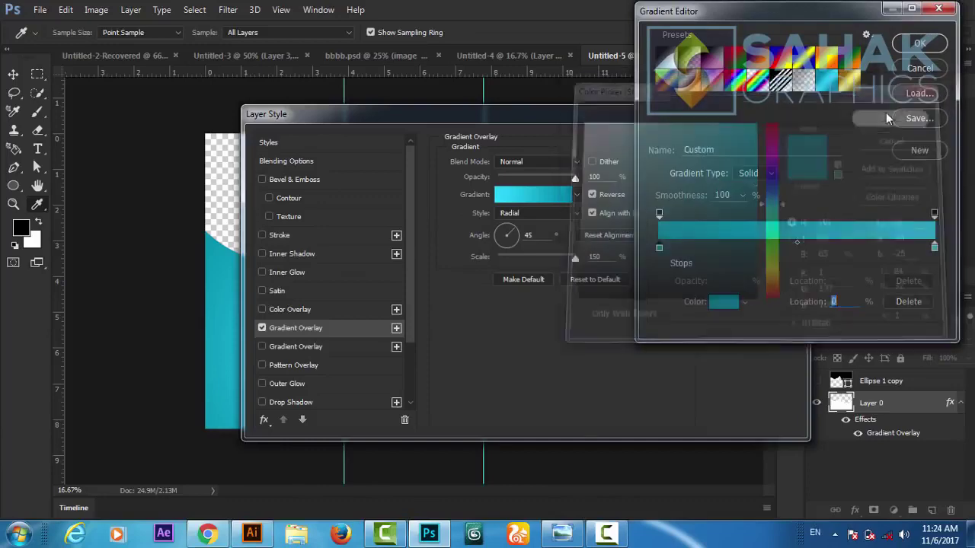
pyautogui.click(912, 44)
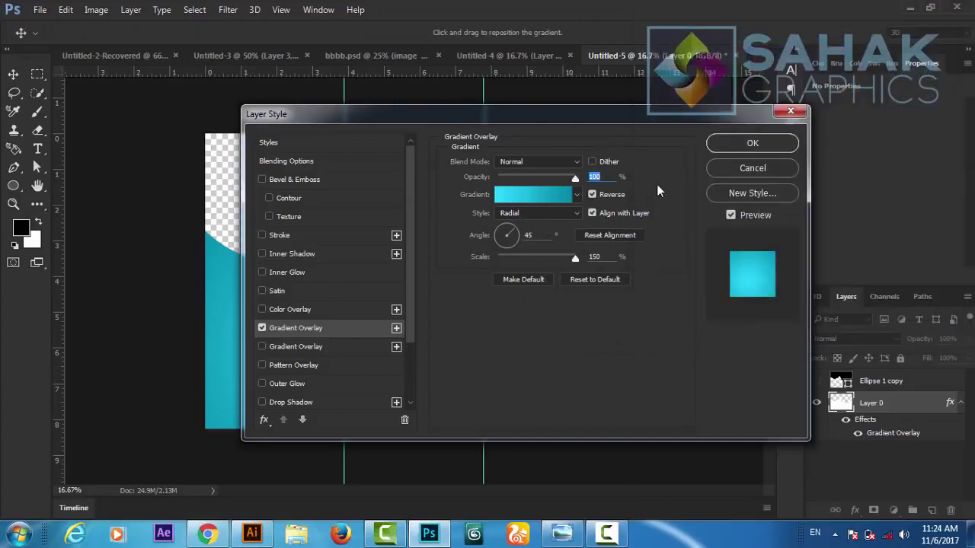
pyautogui.click(752, 143)
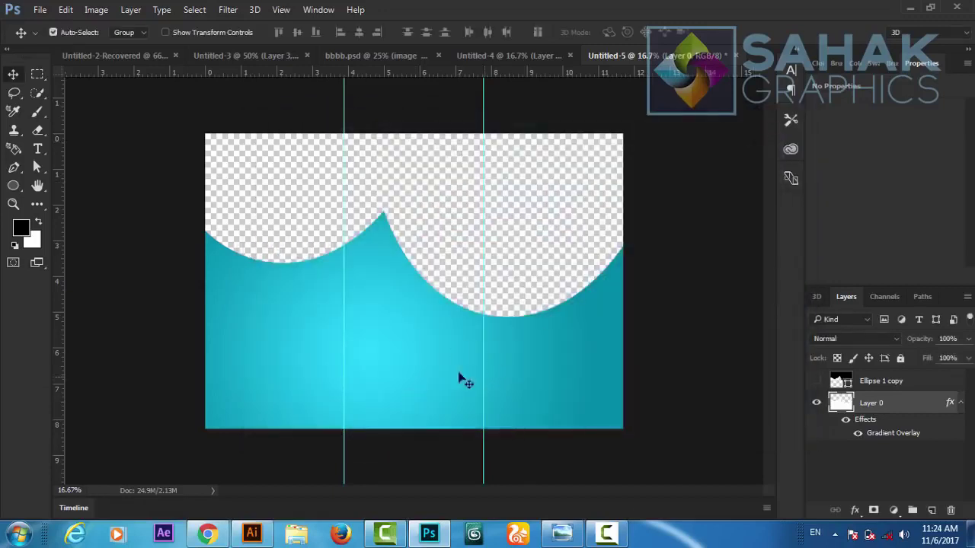
# Load the wave outline from the Ellipse 1 copy layer as a selection
pyautogui.click(865, 386)
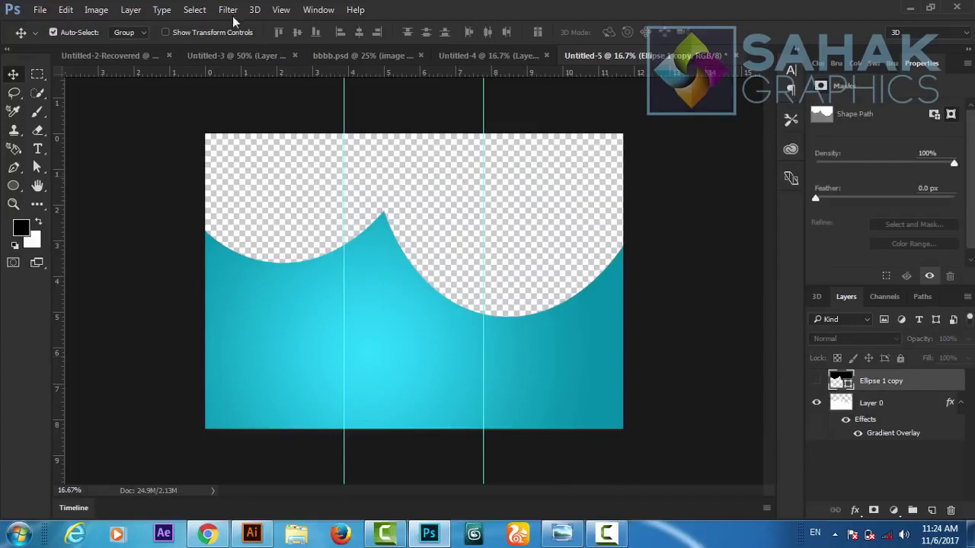
pyautogui.click(200, 10)
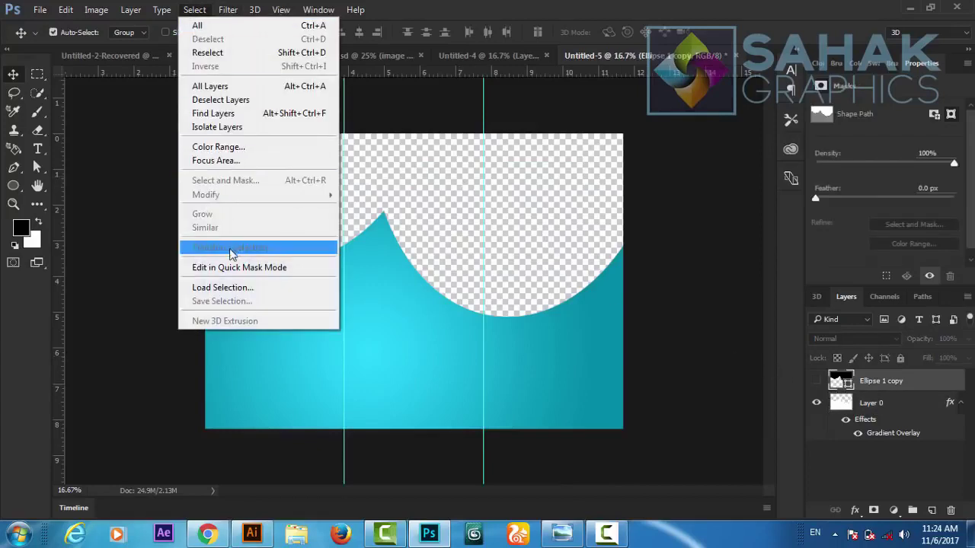
pyautogui.click(238, 289)
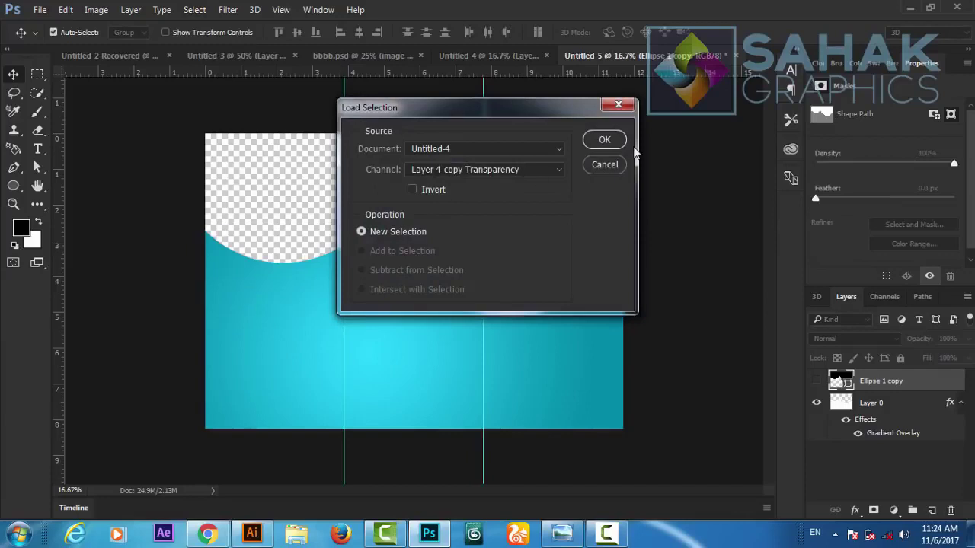
pyautogui.click(603, 140)
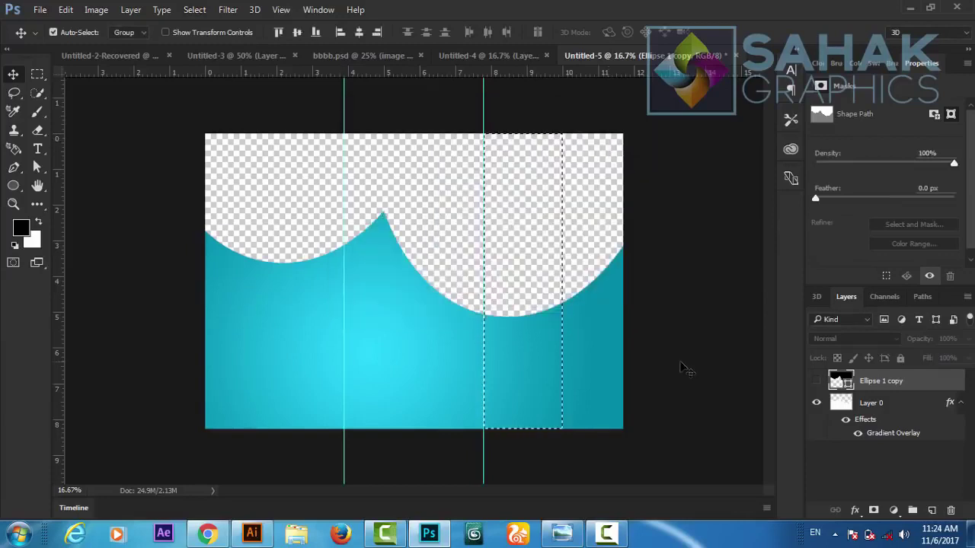
pyautogui.hotkey('ctrl', 'd')
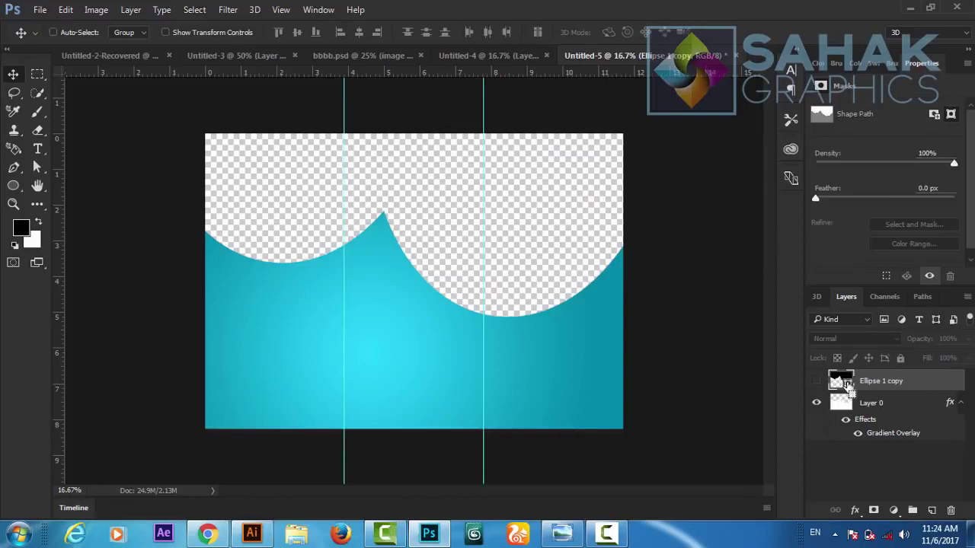
pyautogui.keyDown('ctrl'); pyautogui.click(848, 384); pyautogui.keyUp('ctrl')
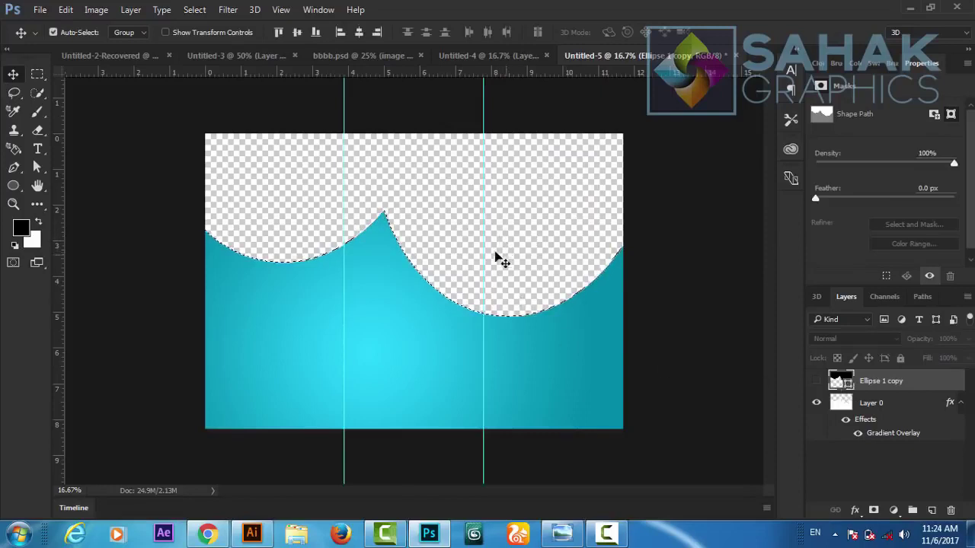
# Transform the wave selection, nudging it down and slightly right, and commit it
pyautogui.click(195, 10)
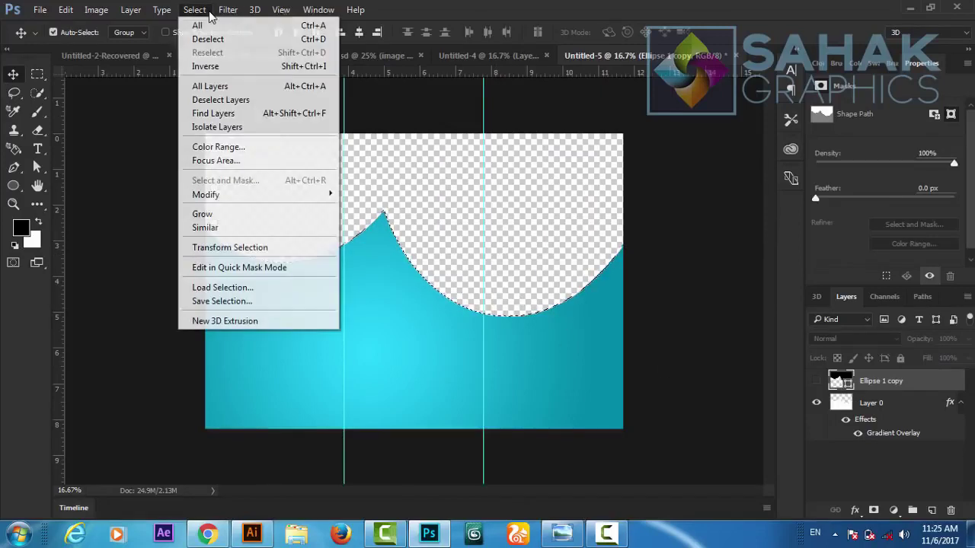
pyautogui.click(236, 251)
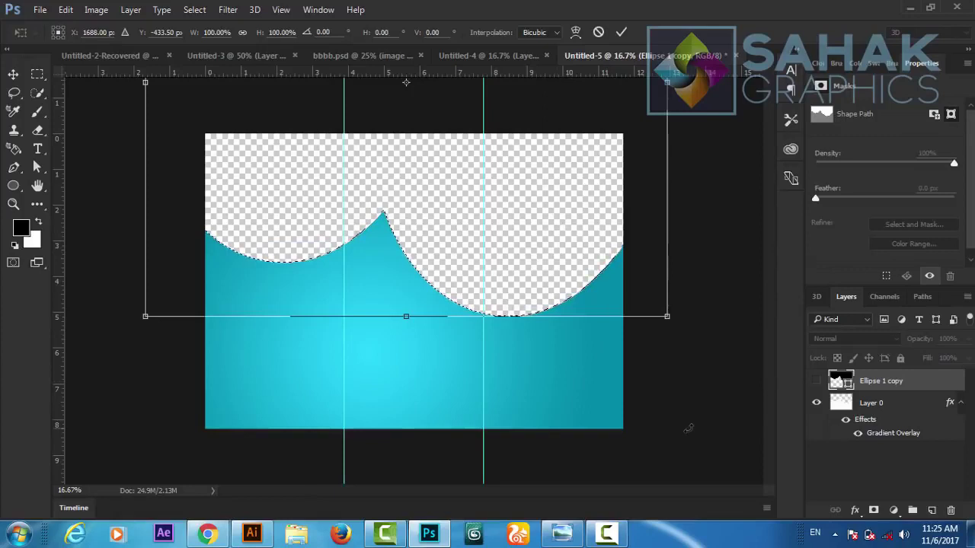
pyautogui.press('Down')
pyautogui.press('Down')
pyautogui.press('Down')
pyautogui.hotkey('shift', 'Down')
pyautogui.hotkey('shift', 'Down')
pyautogui.hotkey('shift', 'Down')
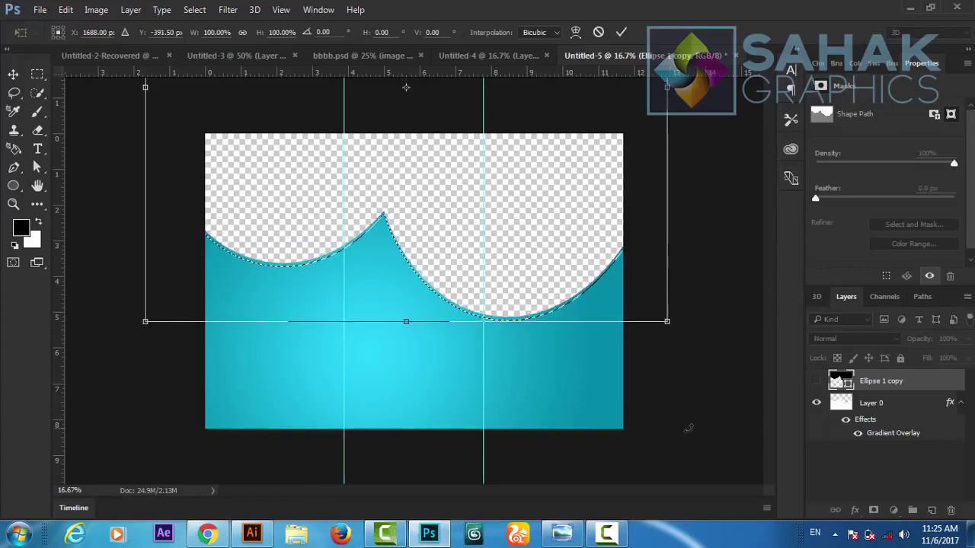
pyautogui.hotkey('shift', 'Down')
pyautogui.hotkey('shift', 'Down')
pyautogui.hotkey('shift', 'Down')
pyautogui.hotkey('shift', 'Down')
pyautogui.hotkey('shift', 'Down')
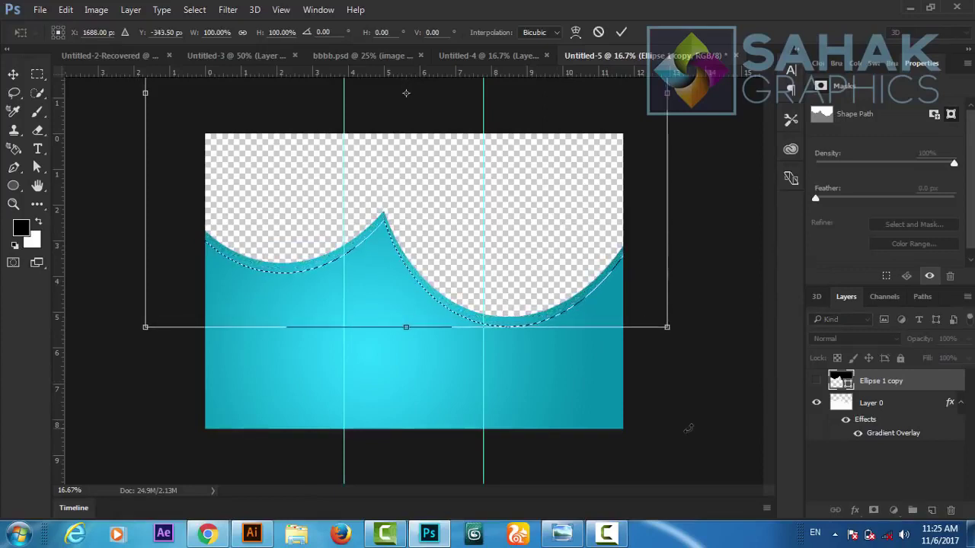
pyautogui.hotkey('shift', 'Down')
pyautogui.press('Down')
pyautogui.press('Down')
pyautogui.press('Down')
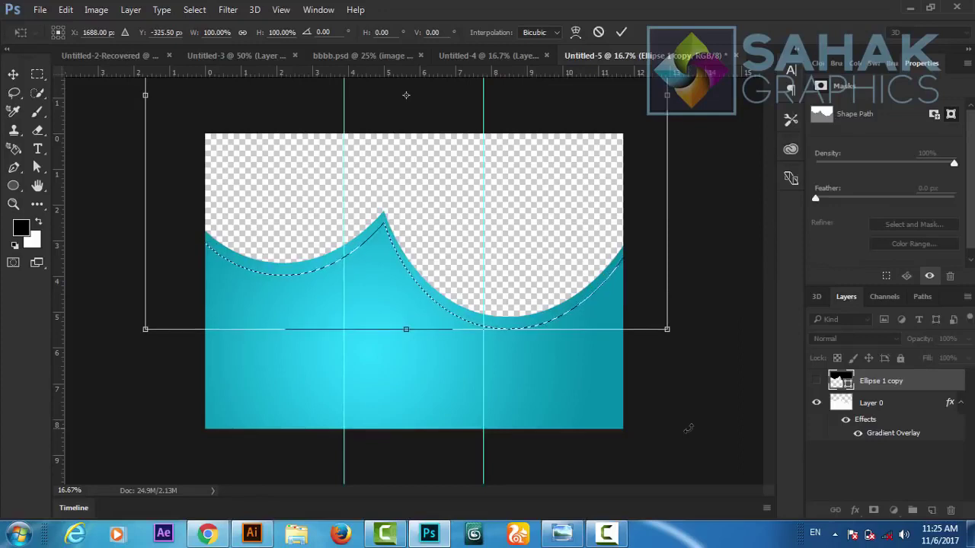
pyautogui.press('Down')
pyautogui.press('Down')
pyautogui.press('Down')
pyautogui.press('Down')
pyautogui.press('Down')
pyautogui.press('Down')
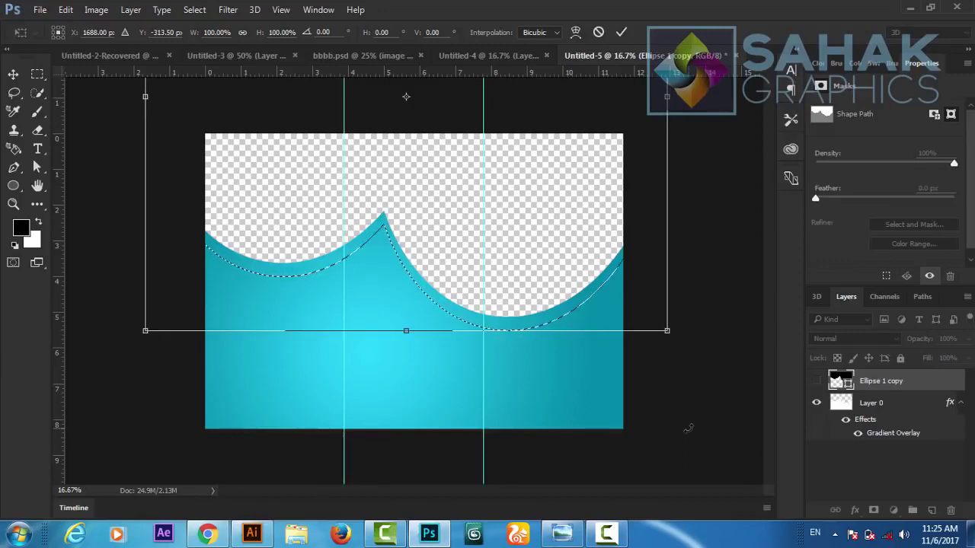
pyautogui.press('Left')
pyautogui.press('Left')
pyautogui.press('Left')
pyautogui.press('Left')
pyautogui.press('Left')
pyautogui.press('Left')
pyautogui.press('Left')
pyautogui.press('Left')
pyautogui.press('Left')
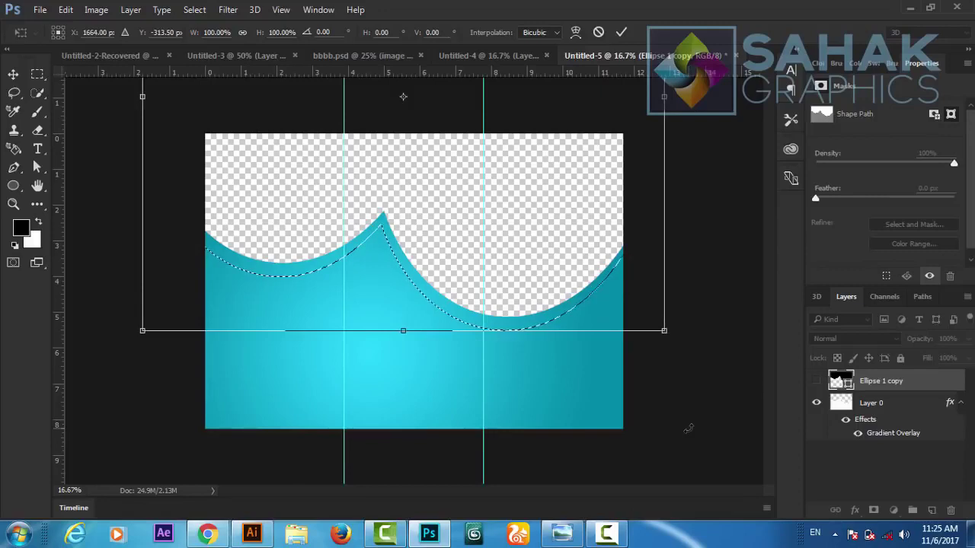
pyautogui.press('Right')
pyautogui.press('Right')
pyautogui.press('Right')
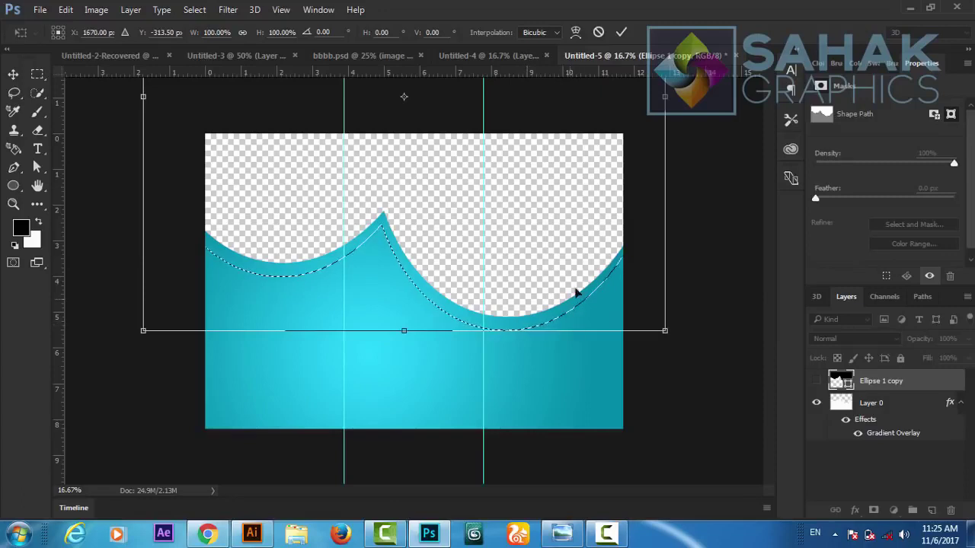
pyautogui.click(621, 31)
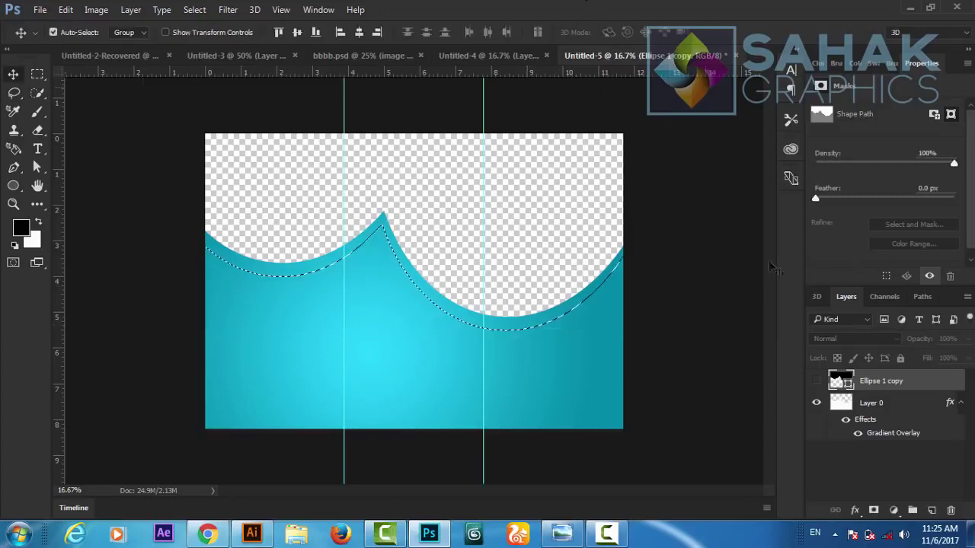
# Make Layer 0 active with the Rectangular Marquee and bring up the selection's context menu
pyautogui.click(869, 404)
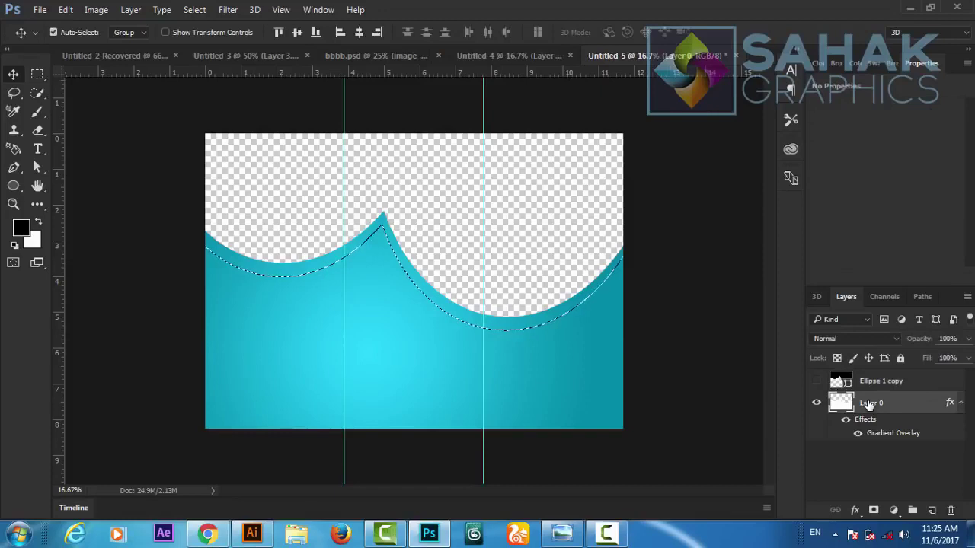
pyautogui.click(38, 74)
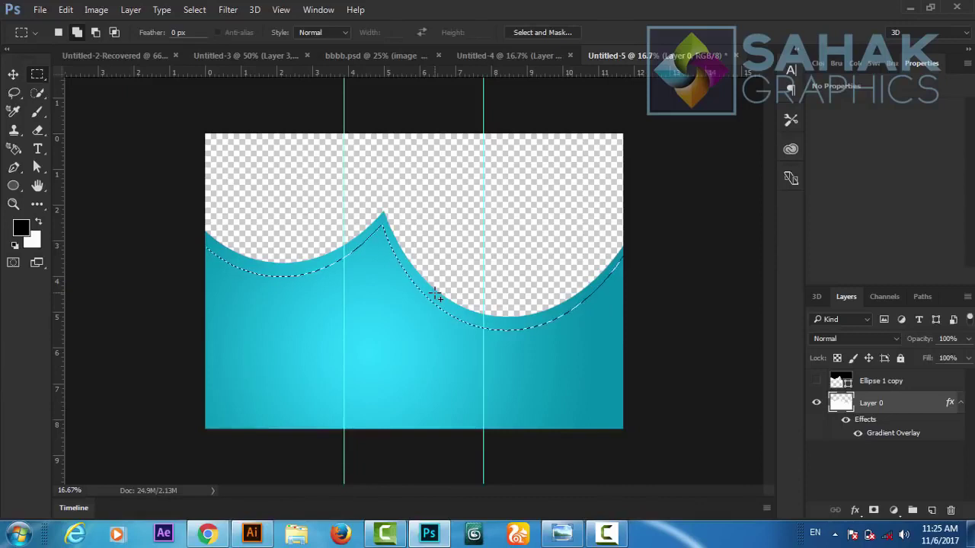
pyautogui.rightClick(435, 296)
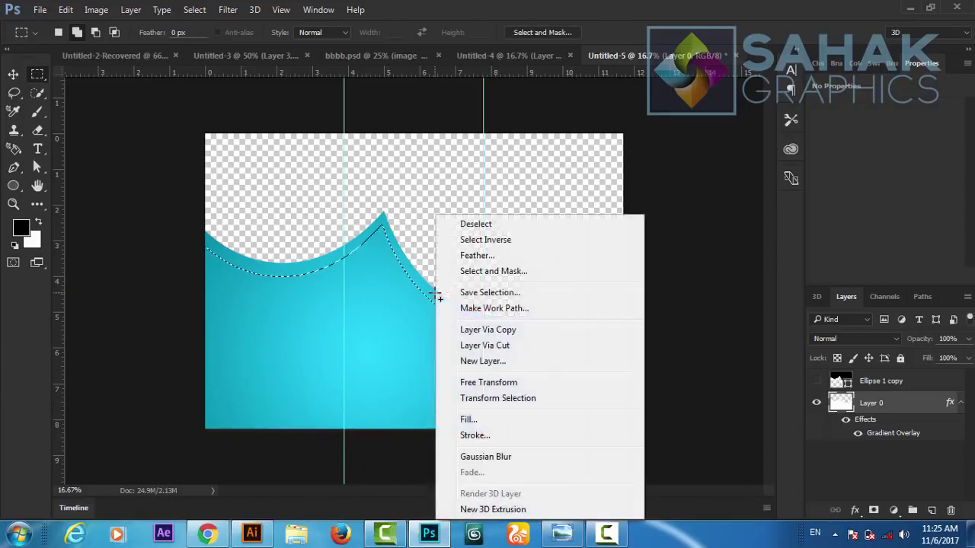
# Cut the selected band onto Layer 1, toggle it to check, and collapse effect lists
pyautogui.click(493, 346)
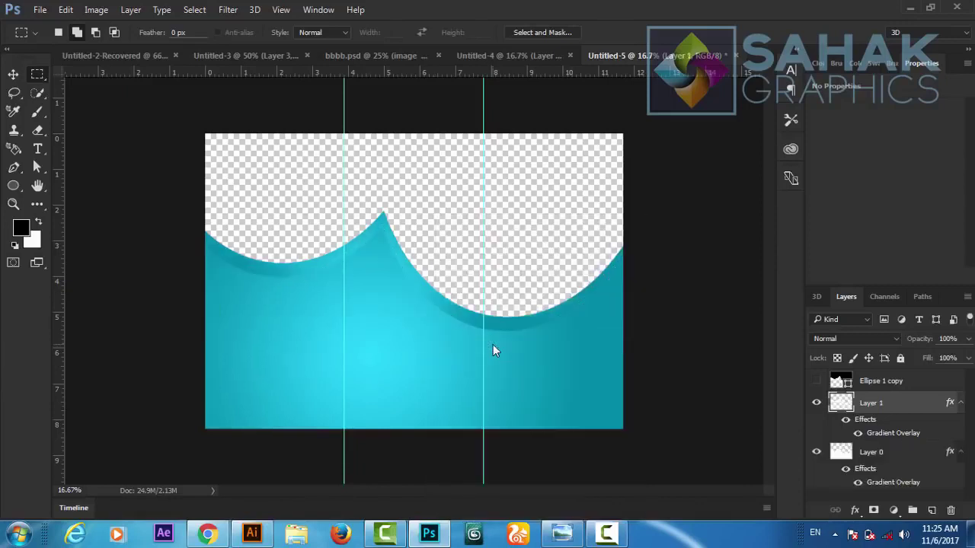
pyautogui.click(816, 403)
pyautogui.click(816, 405)
pyautogui.click(816, 405)
pyautogui.click(816, 404)
pyautogui.click(960, 406)
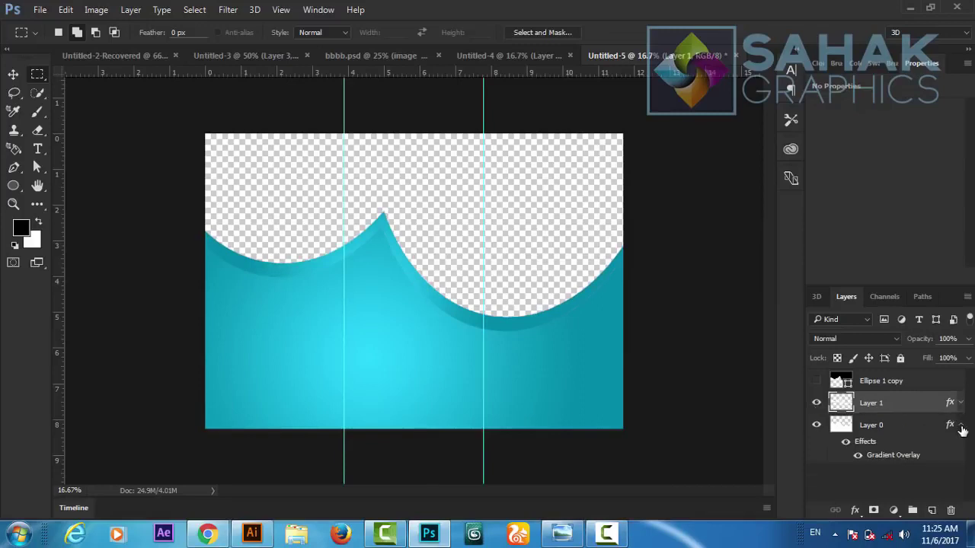
pyautogui.click(960, 426)
# Duplicate Layer 1 as Layer 1 copy and select the copy
pyautogui.rightClick(903, 410)
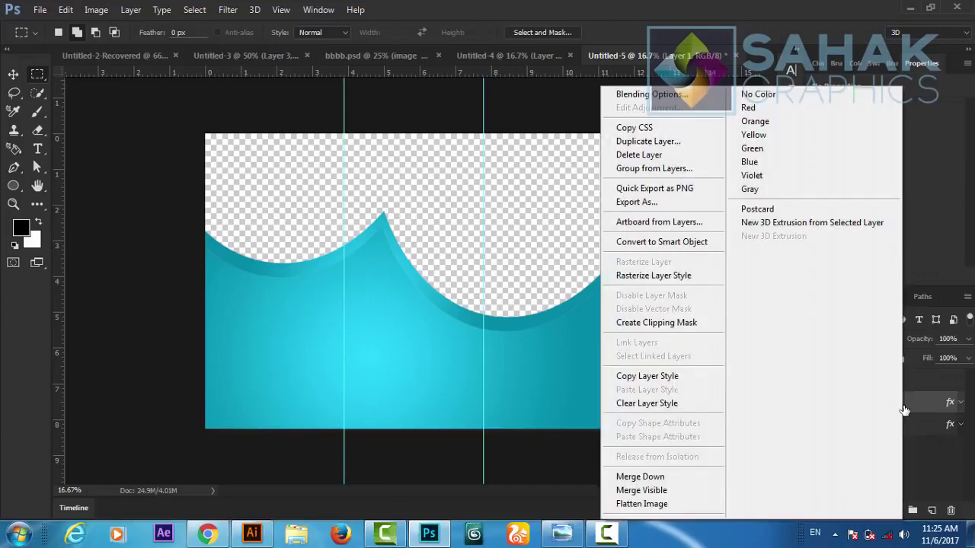
pyautogui.click(639, 142)
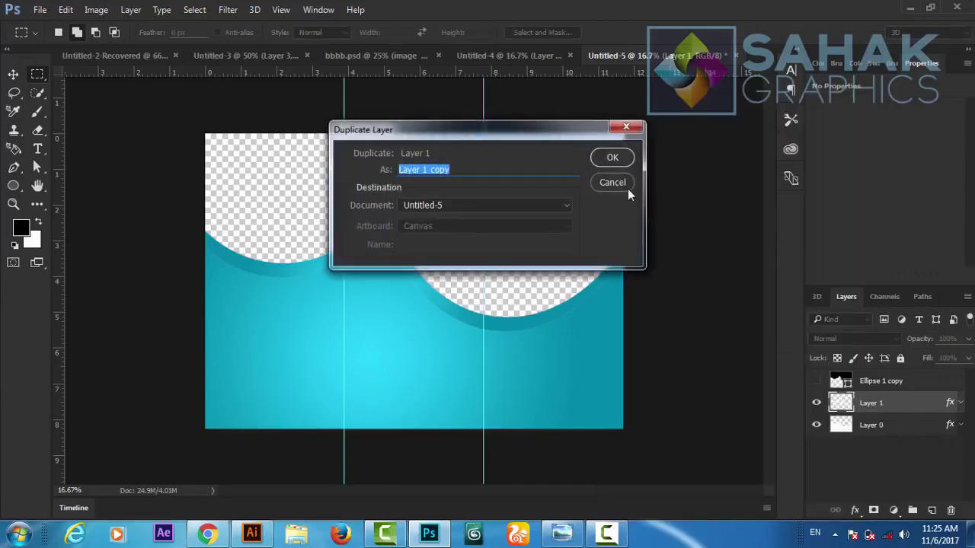
pyautogui.click(613, 159)
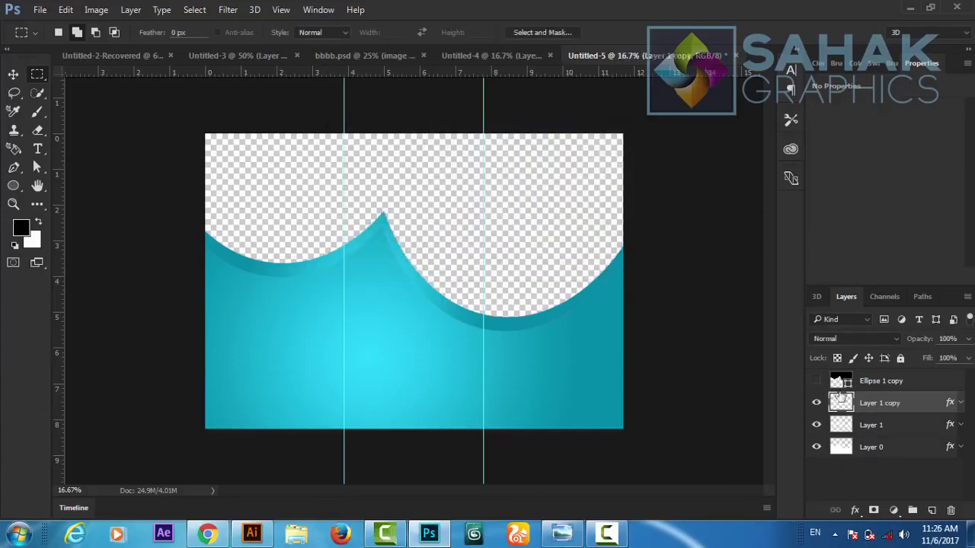
pyautogui.click(861, 425)
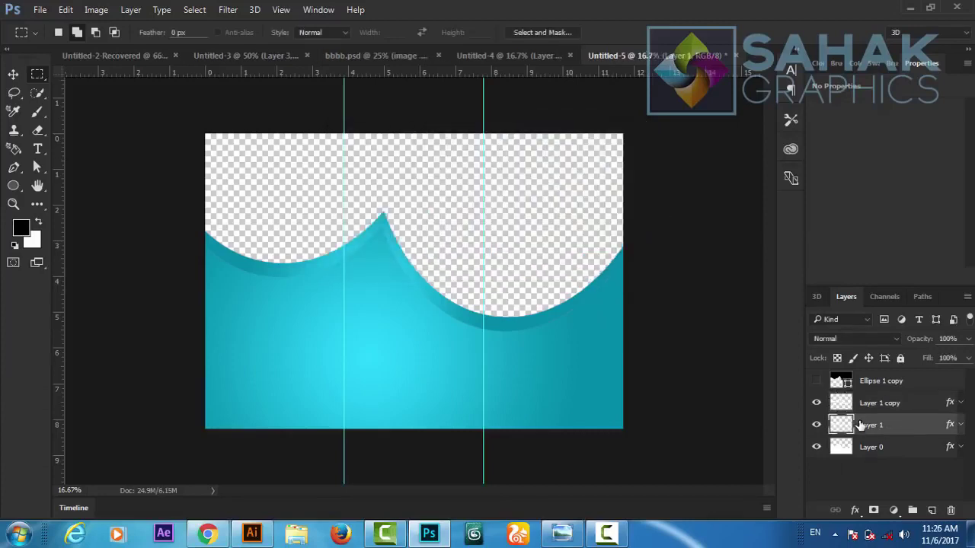
pyautogui.click(861, 407)
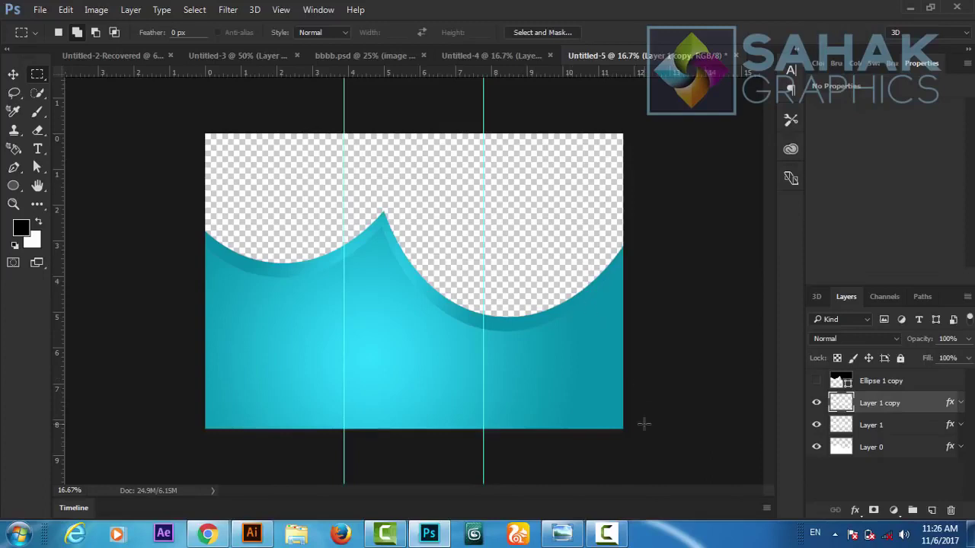
# Free Transform Layer 1 copy, shifting it upward a few arrow-key nudges
pyautogui.hotkey('ctrl', 't')
pyautogui.press('Up')
pyautogui.press('Up')
pyautogui.press('Up')
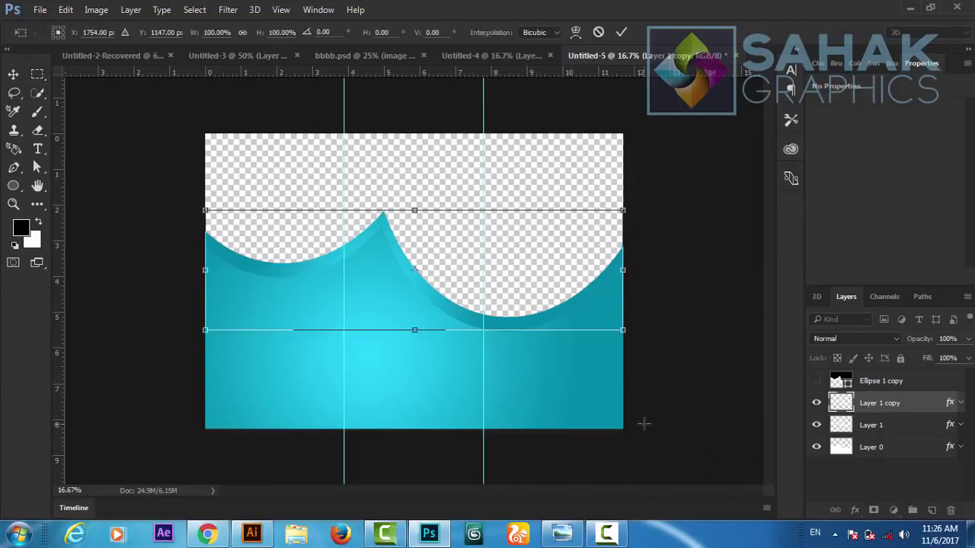
pyautogui.press('Up')
pyautogui.press('Up')
pyautogui.press('Up')
pyautogui.press('Up')
pyautogui.press('Up')
pyautogui.press('Up')
pyautogui.press('Up')
pyautogui.press('Up')
pyautogui.press('Up')
pyautogui.press('Up')
pyautogui.press('Up')
pyautogui.press('Up')
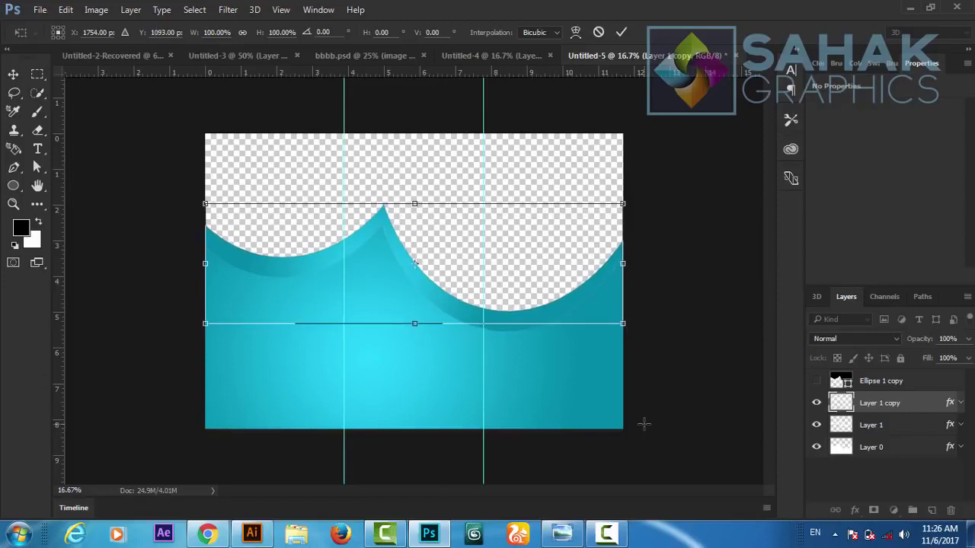
pyautogui.press('Up')
pyautogui.press('Up')
pyautogui.press('Up')
pyautogui.press('Up')
pyautogui.press('Up')
pyautogui.press('Up')
pyautogui.press('Up')
pyautogui.press('Up')
pyautogui.press('Up')
pyautogui.press('Up')
pyautogui.press('Up')
pyautogui.press('Up')
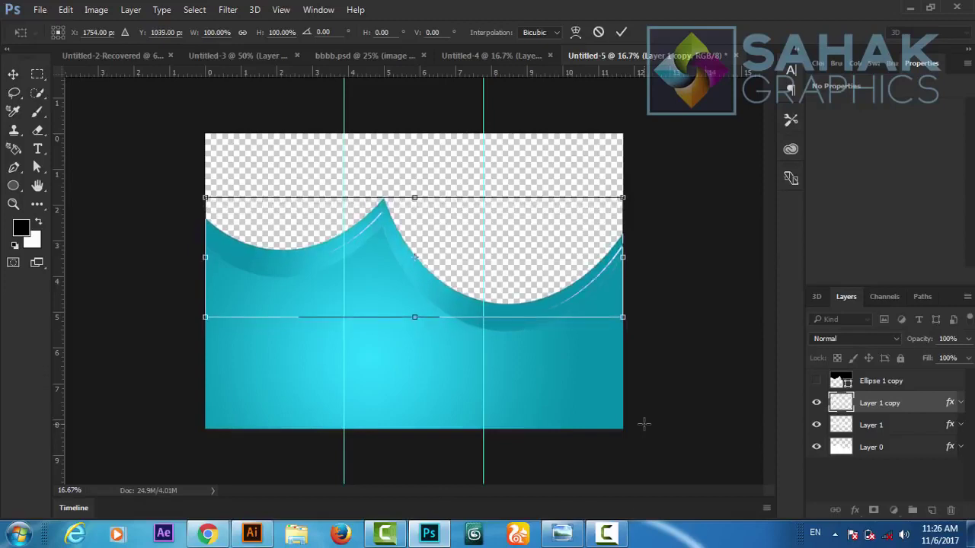
pyautogui.press('Down')
pyautogui.press('Down')
pyautogui.press('Down')
pyautogui.press('Down')
pyautogui.press('Down')
pyautogui.press('Down')
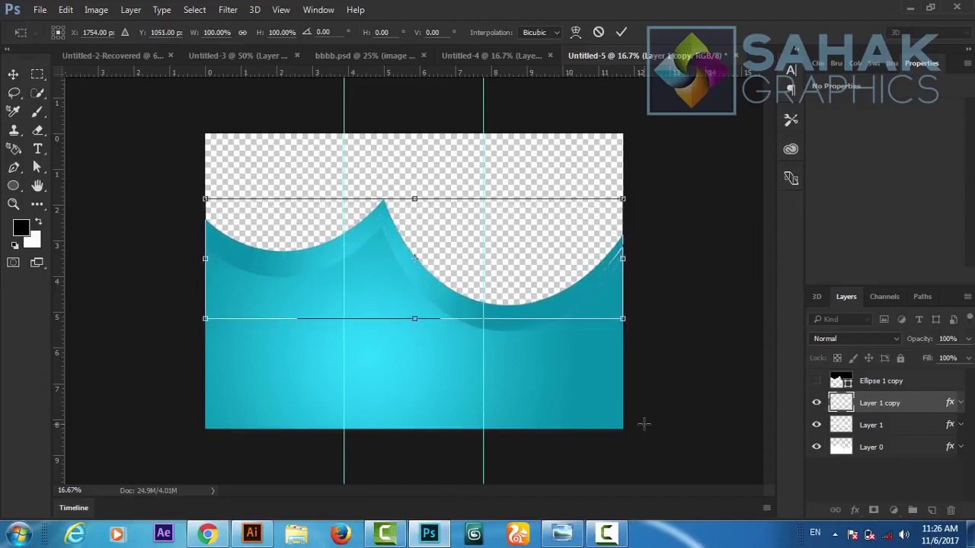
pyautogui.press('Down')
pyautogui.press('Down')
pyautogui.press('Down')
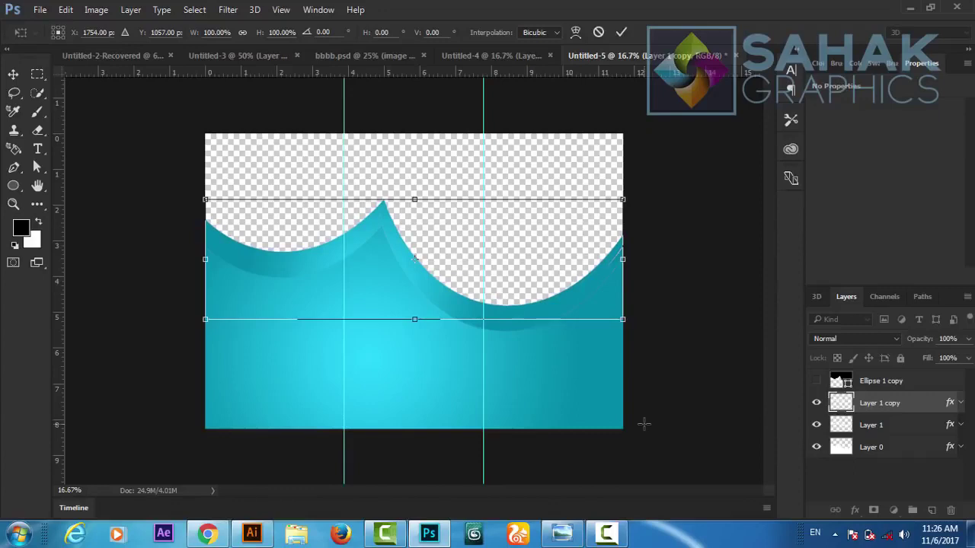
# Commit the copy's new position, then disable Layer 1's Color Overlay so the band shows white
pyautogui.click(621, 32)
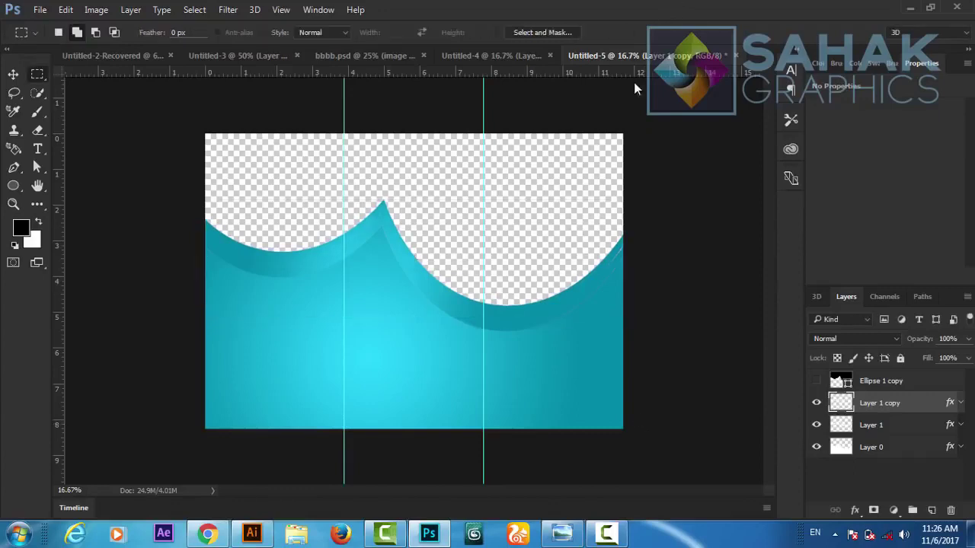
pyautogui.click(854, 426)
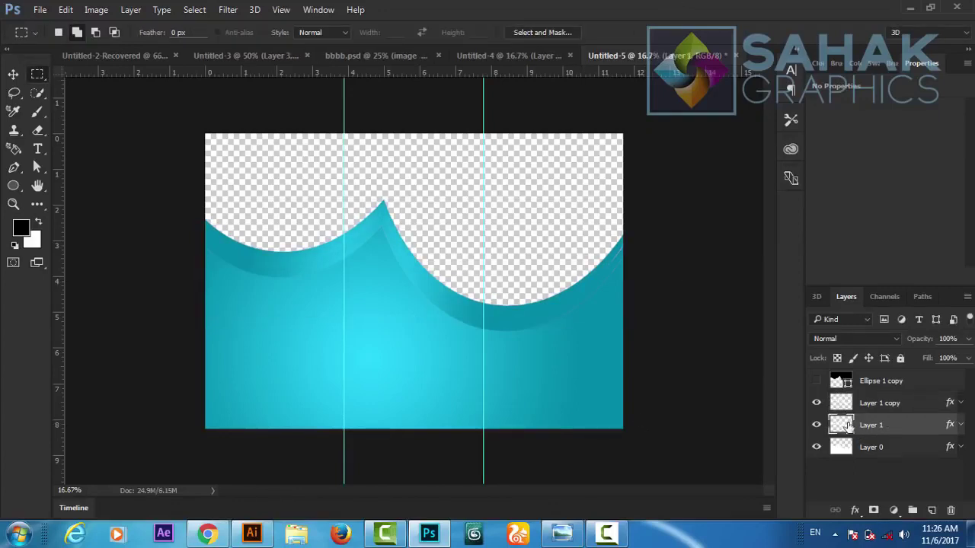
pyautogui.click(854, 510)
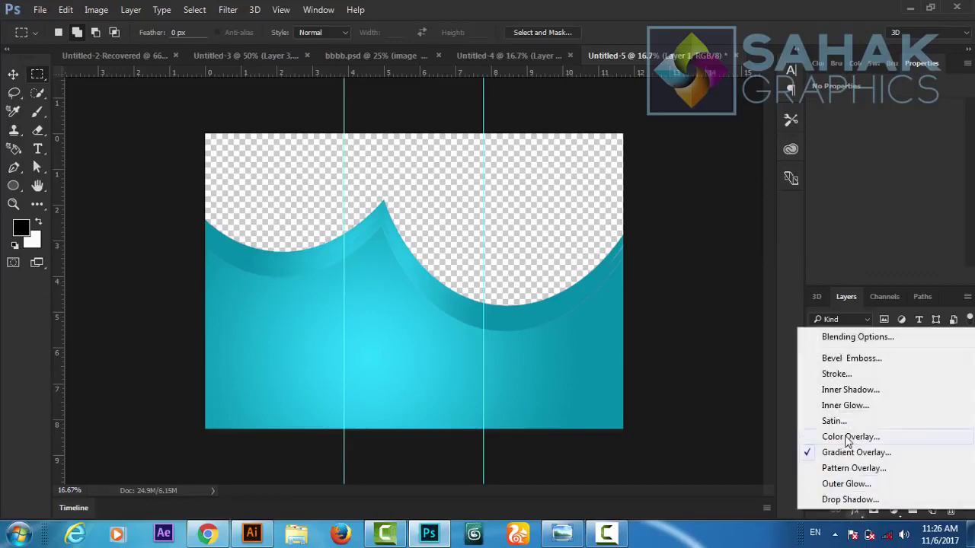
pyautogui.click(849, 437)
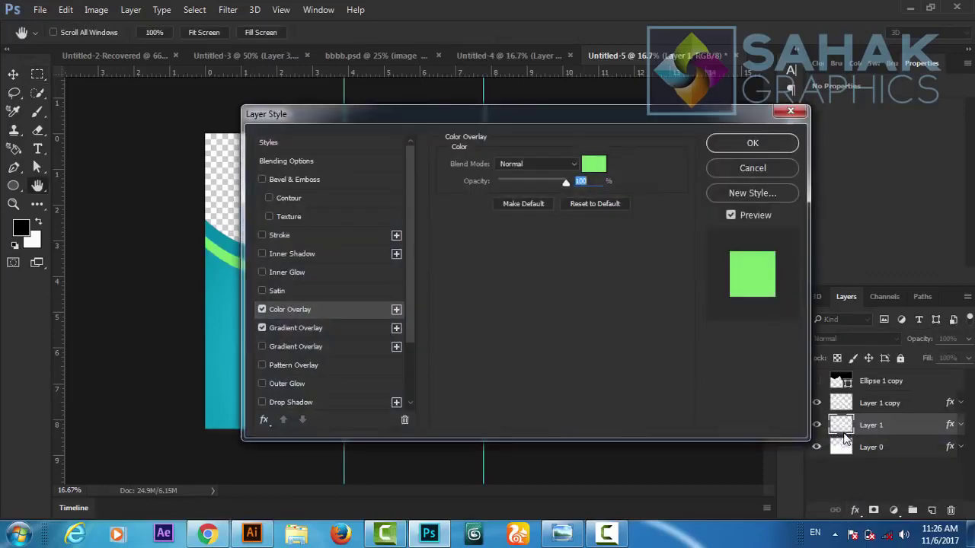
pyautogui.click(262, 309)
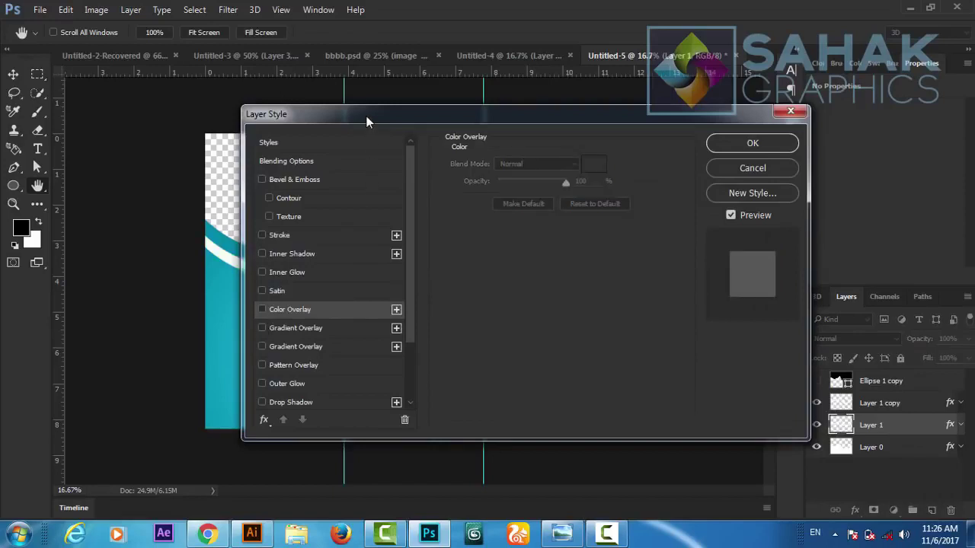
pyautogui.moveTo(366, 122)
pyautogui.mouseDown()
pyautogui.moveTo(679, 139)
pyautogui.moveTo(490, 161)
pyautogui.mouseUp()
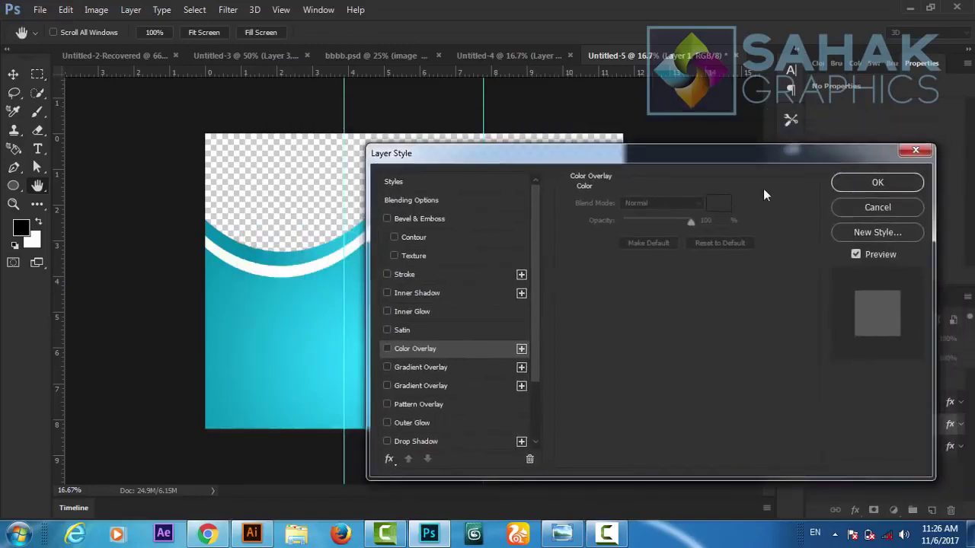
pyautogui.click(875, 182)
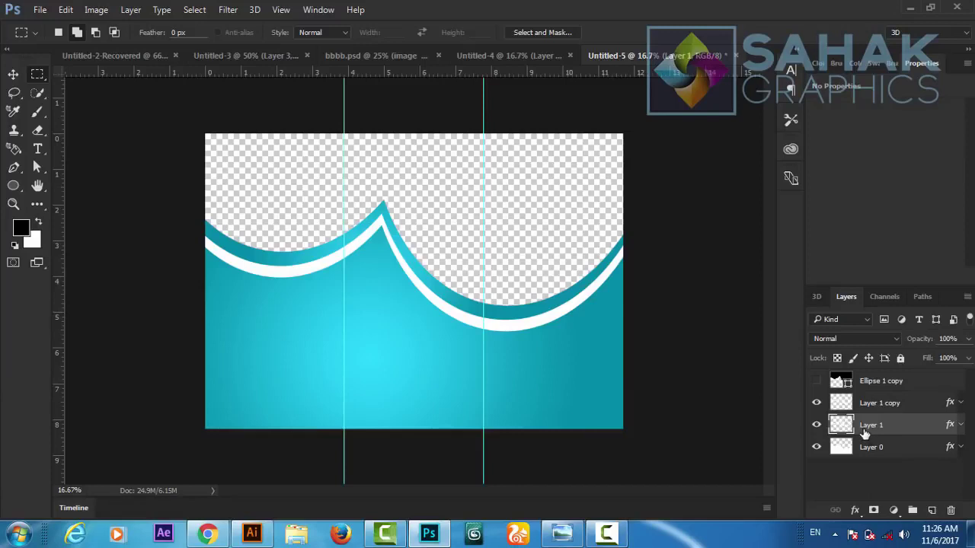
# Move Layer 1 below Layer 0, then nudge Layer 1 copy's teal band down seven times
pyautogui.moveTo(865, 431); pyautogui.dragTo(870, 468)
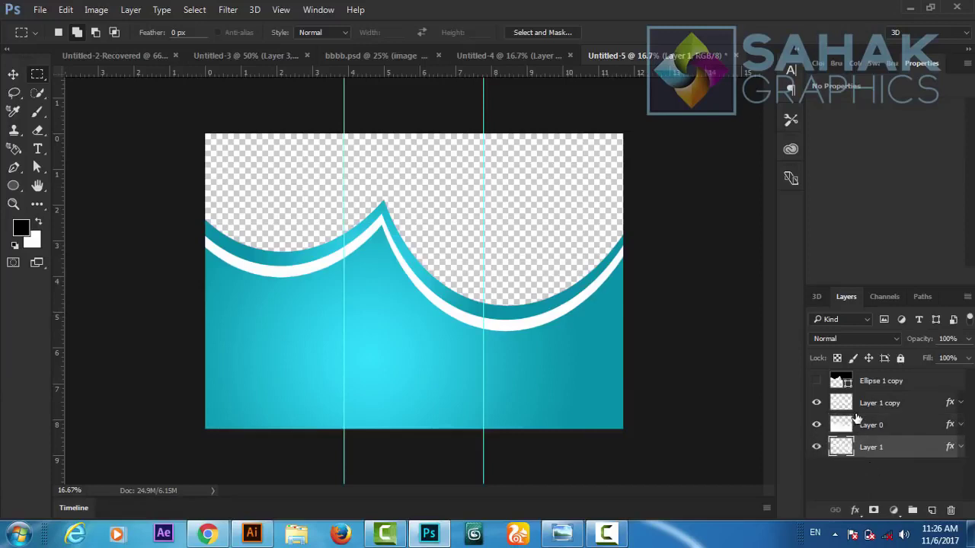
pyautogui.click(857, 409)
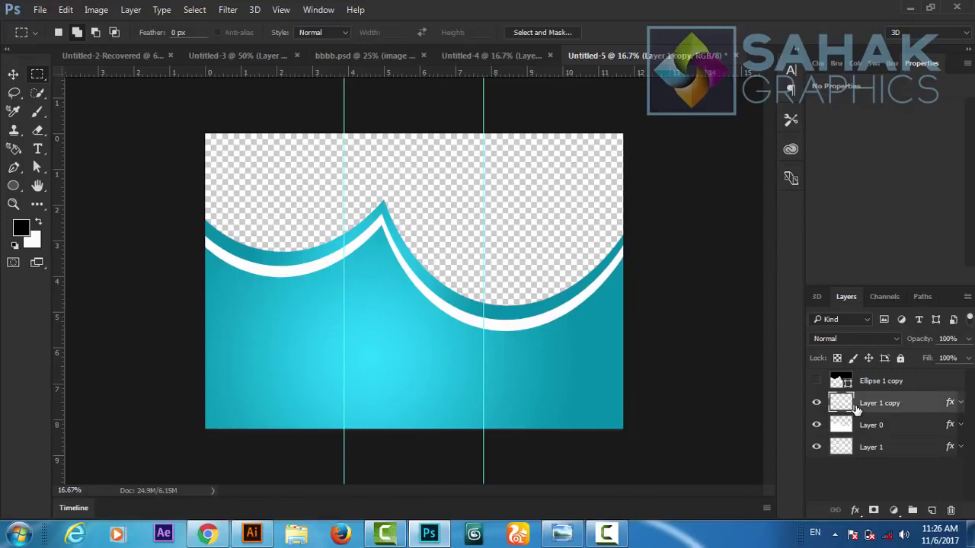
pyautogui.press('v')
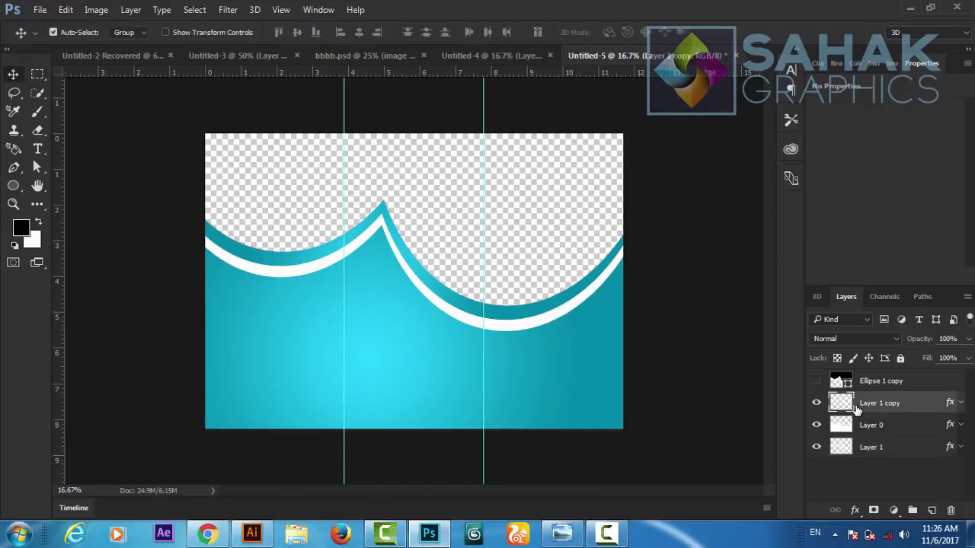
pyautogui.press('Down')
pyautogui.press('Down')
pyautogui.press('Down')
pyautogui.press('Down')
pyautogui.press('Down')
pyautogui.press('Down')
pyautogui.press('Down')
pyautogui.press('Down')
pyautogui.press('Down')
pyautogui.press('Down')
pyautogui.press('Down')
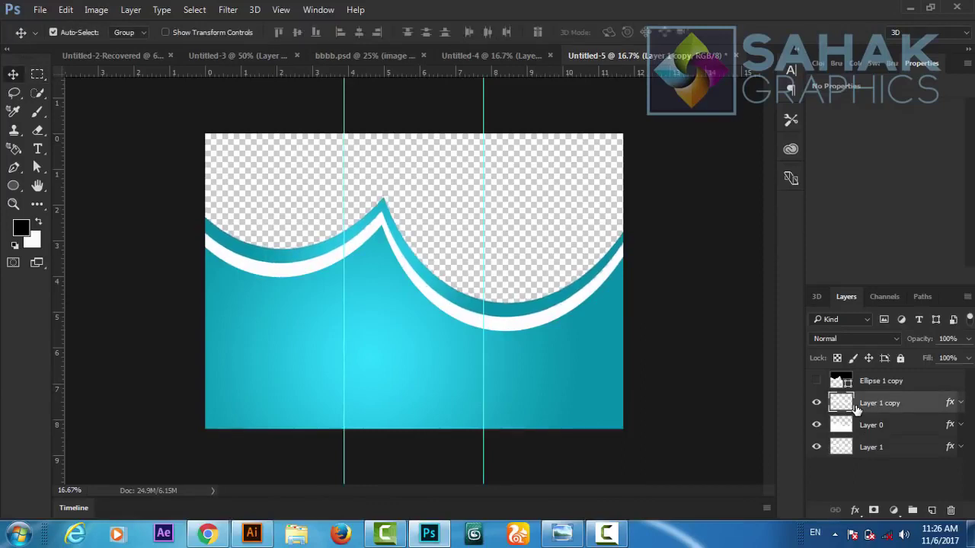
pyautogui.press('Down')
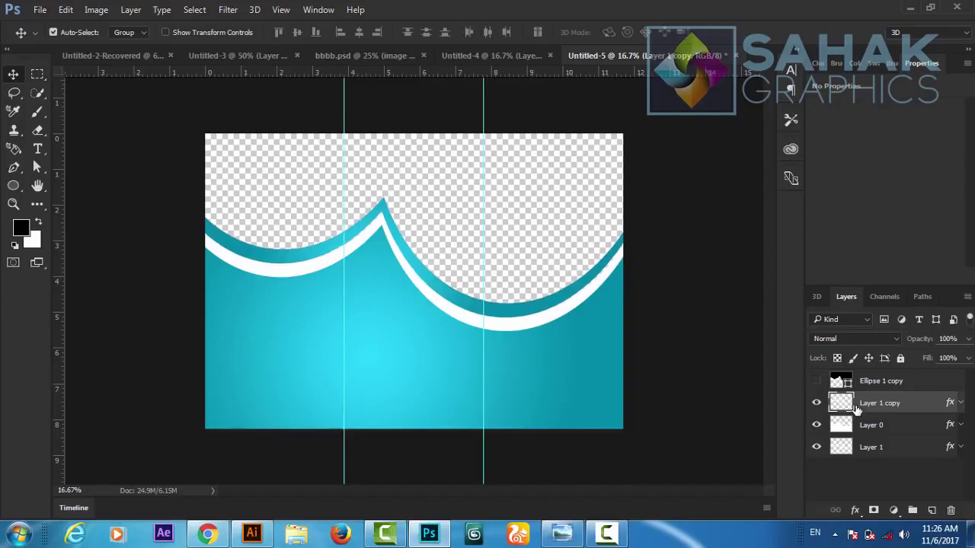
pyautogui.press('Down')
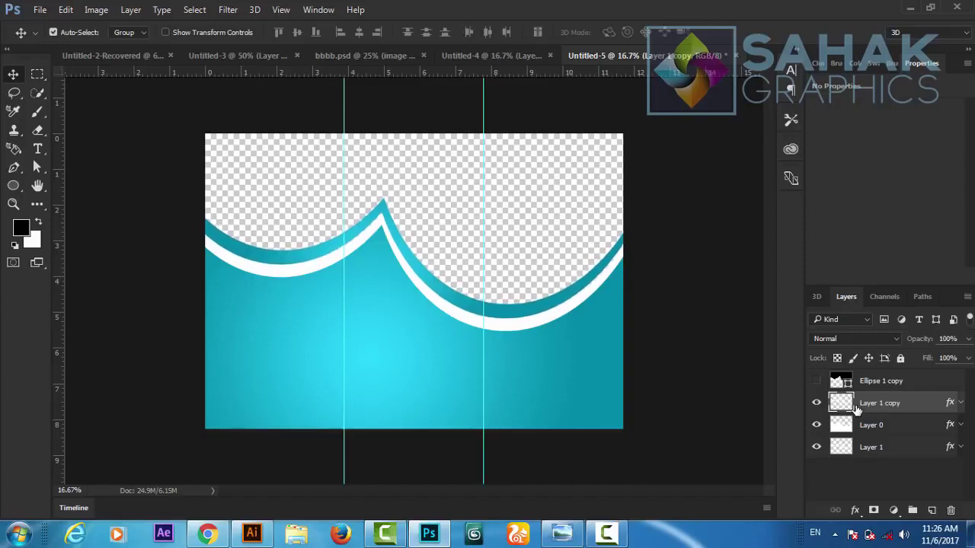
pyautogui.press('Down')
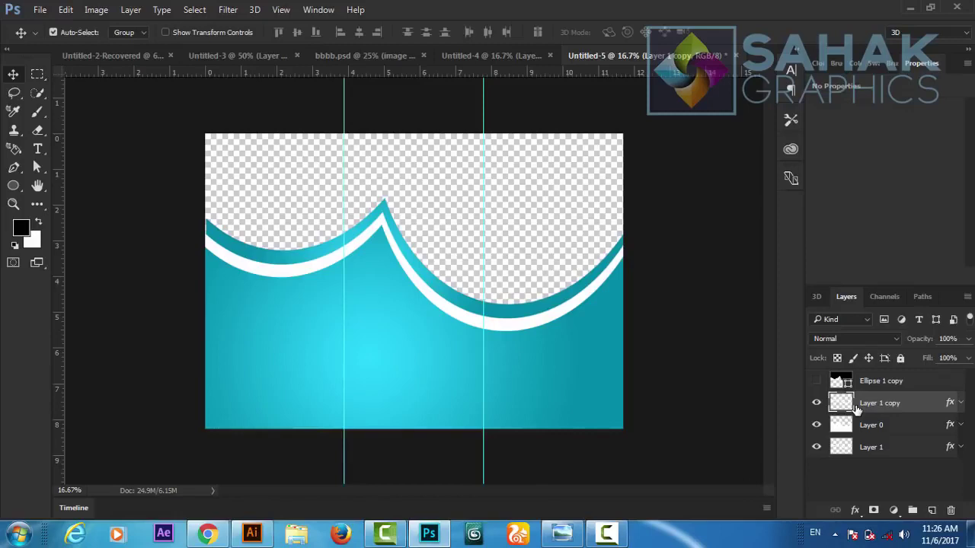
pyautogui.press('Down')
pyautogui.press('Down')
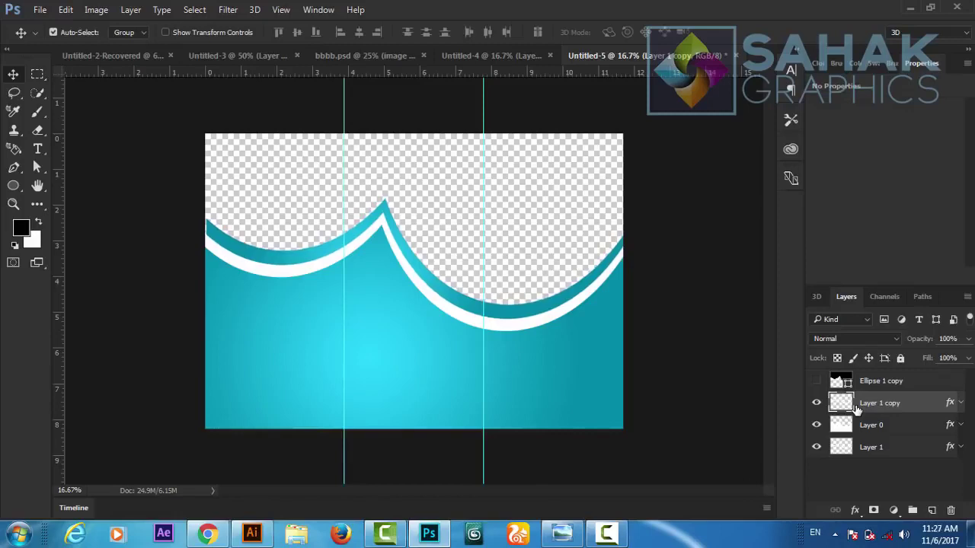
pyautogui.press('Down')
pyautogui.press('Down')
pyautogui.press('Down')
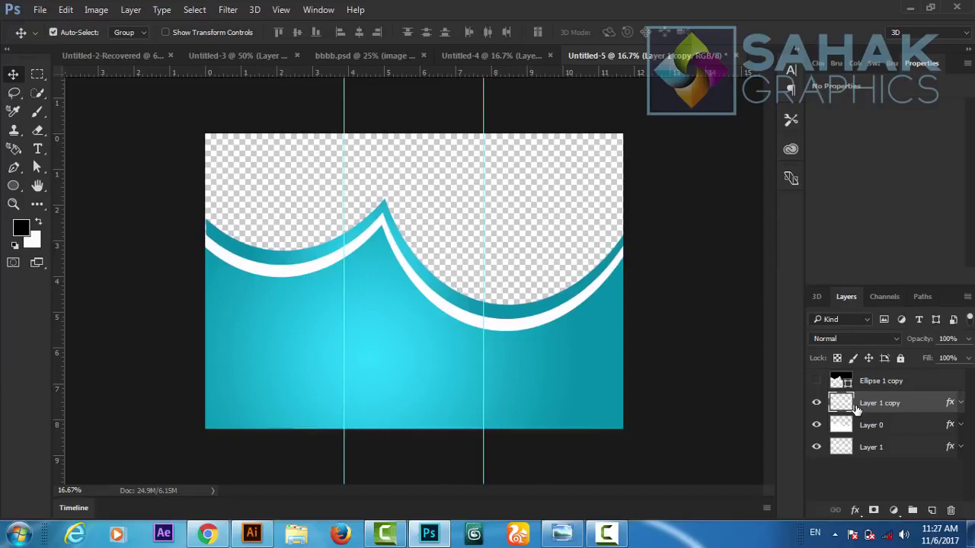
pyautogui.press('Down')
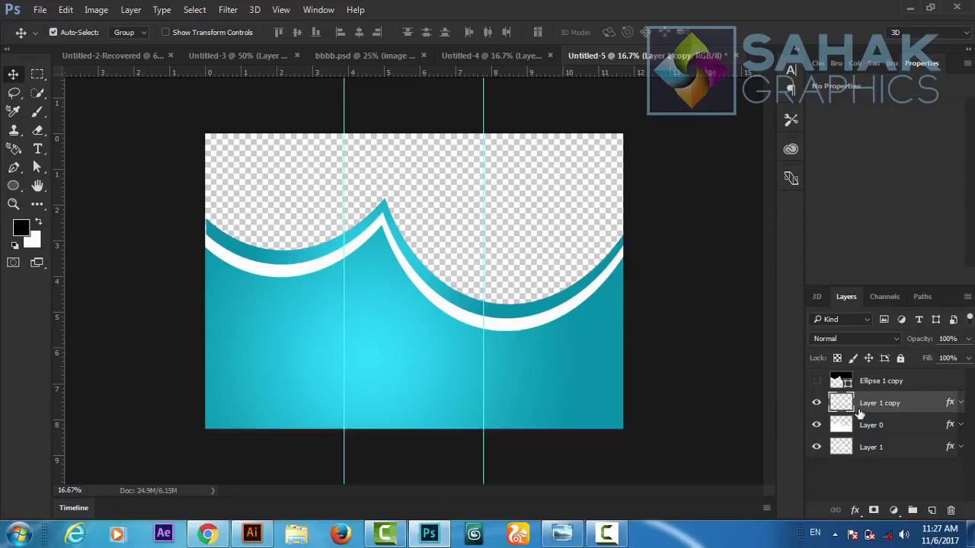
# Add a Drop Shadow to Layer 1 copy's teal wave band
pyautogui.click(855, 510)
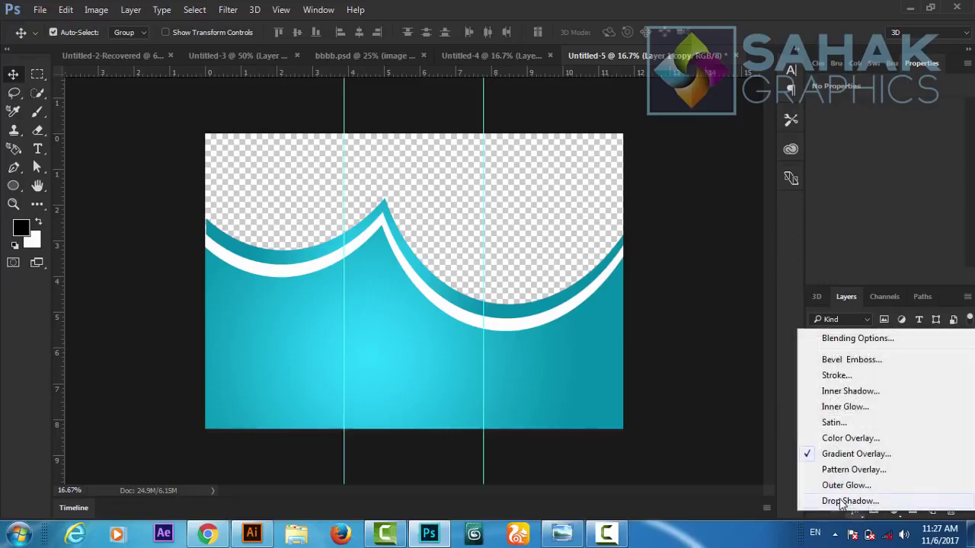
pyautogui.click(842, 501)
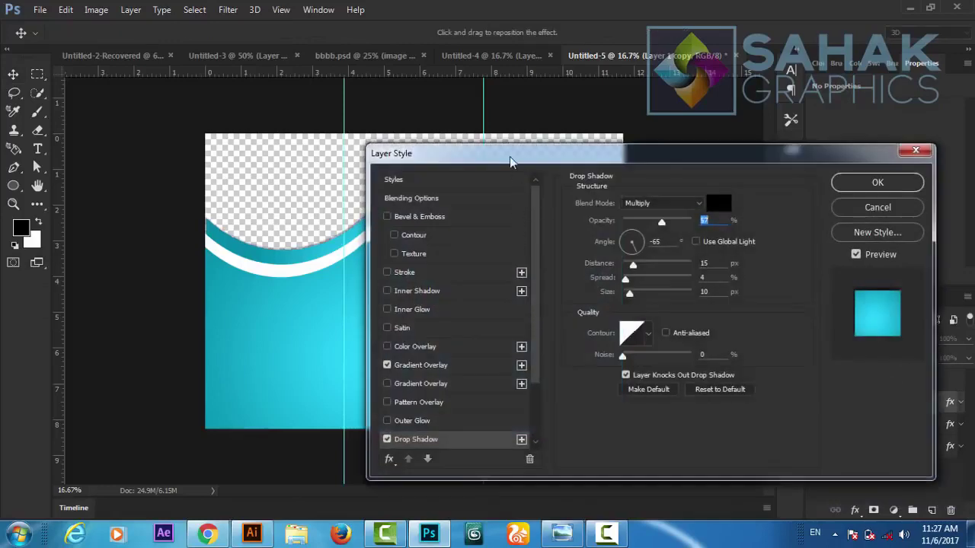
pyautogui.moveTo(510, 162); pyautogui.dragTo(543, 195)
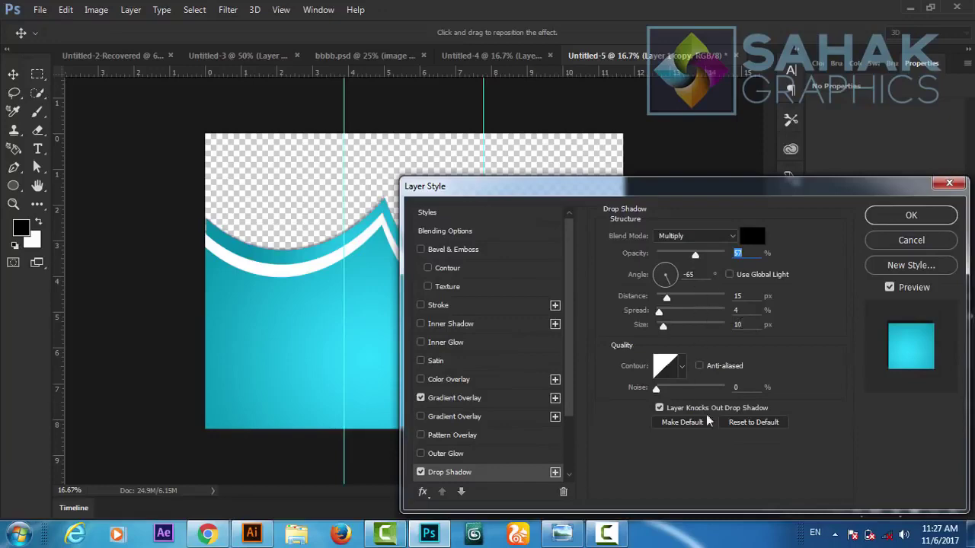
pyautogui.click(903, 218)
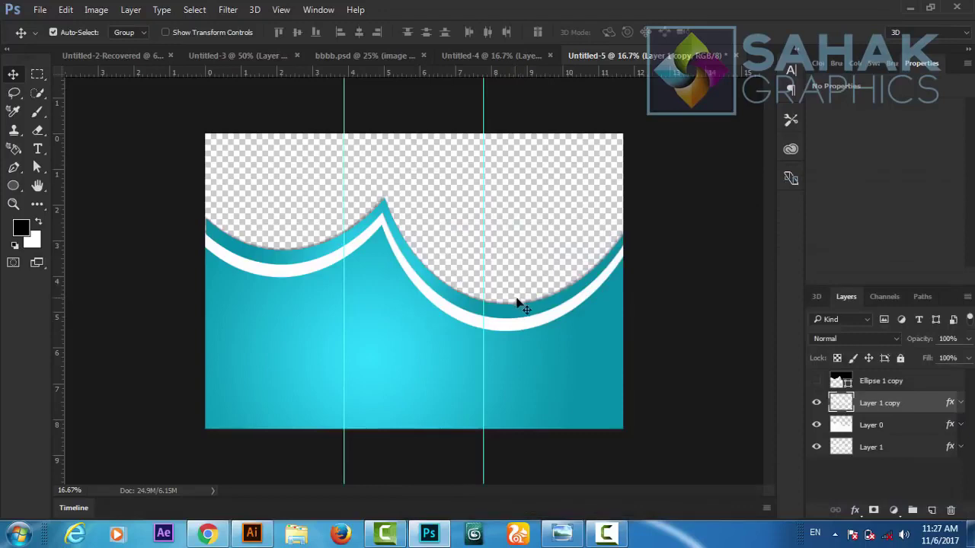
# Preview a Drop Shadow on Layer 0: Multiply, 57% opacity, -65°, 15 px distance
pyautogui.click(870, 448)
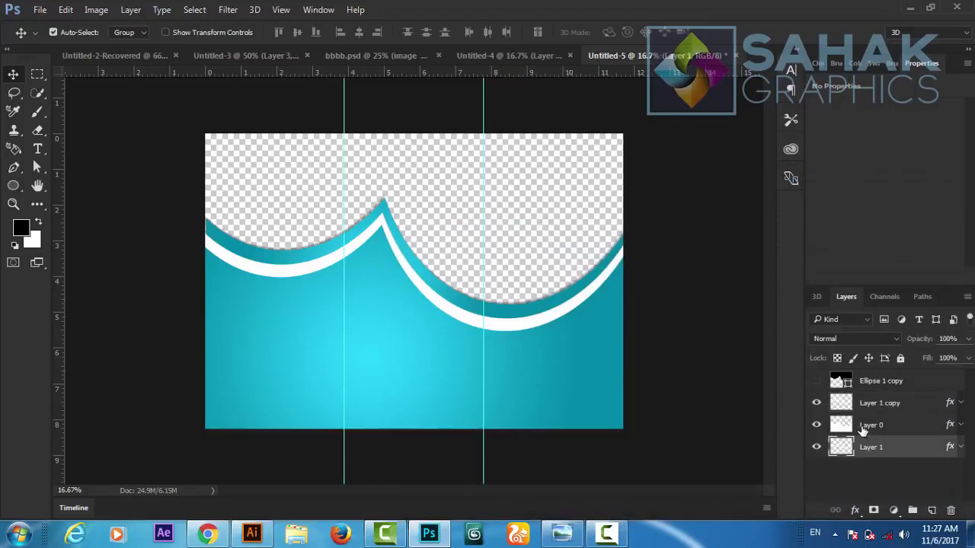
pyautogui.click(864, 427)
pyautogui.click(855, 510)
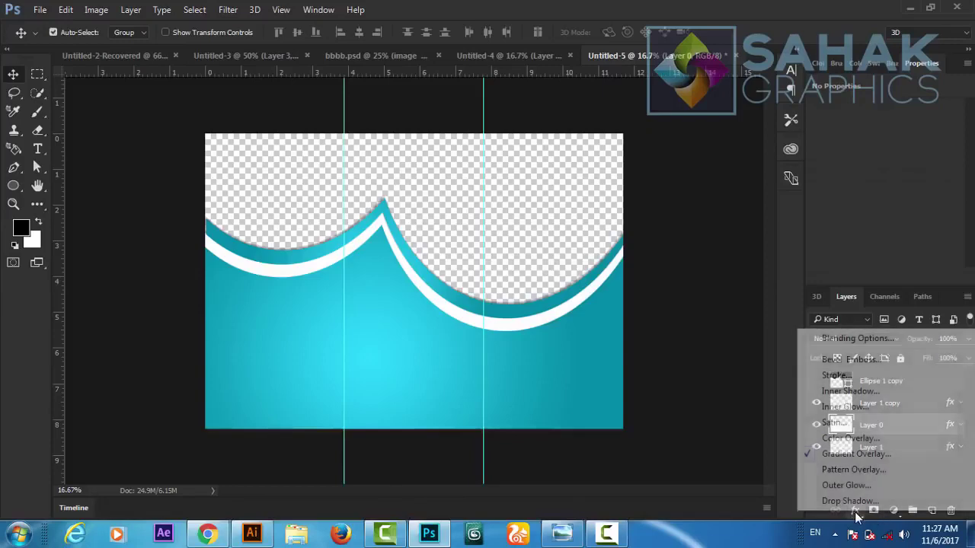
pyautogui.click(849, 501)
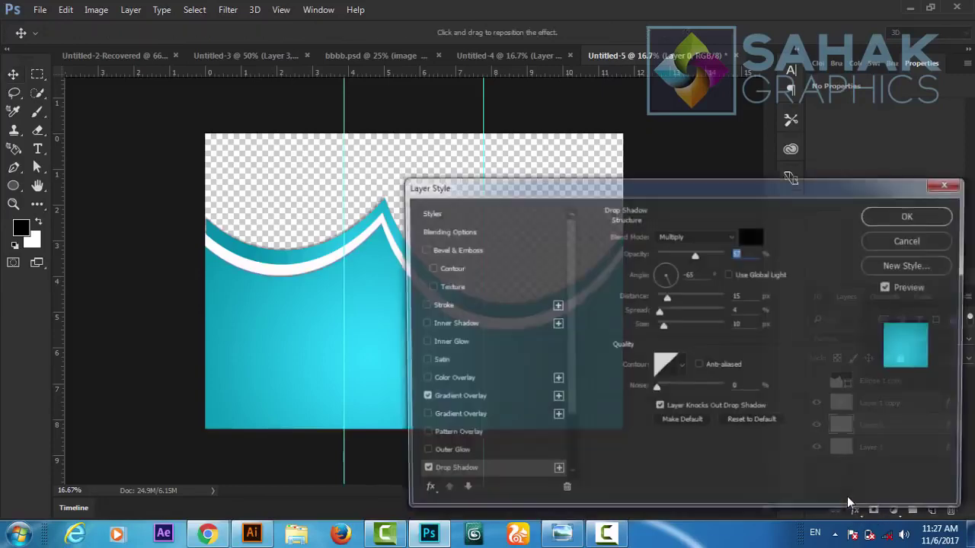
pyautogui.moveTo(533, 197); pyautogui.dragTo(750, 192)
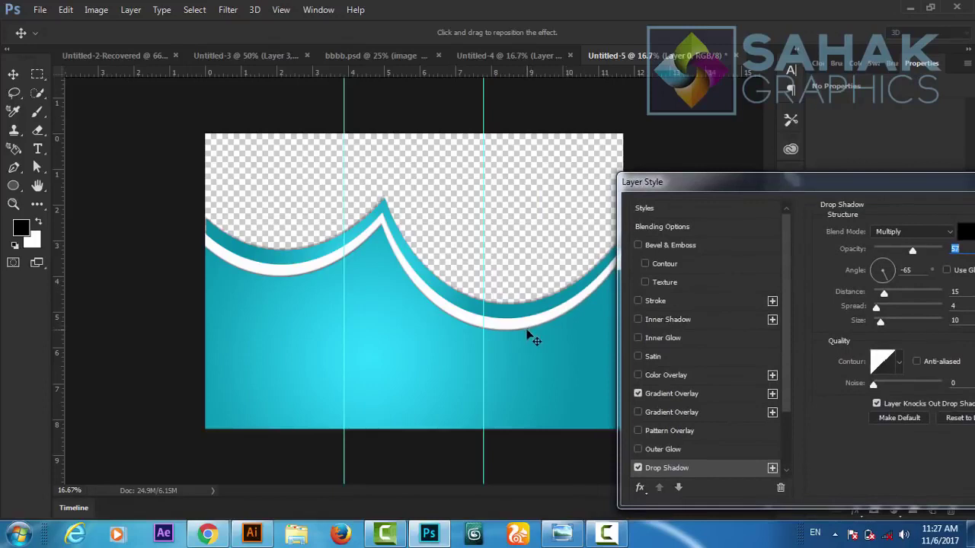
pyautogui.scroll(1, 532, 337)
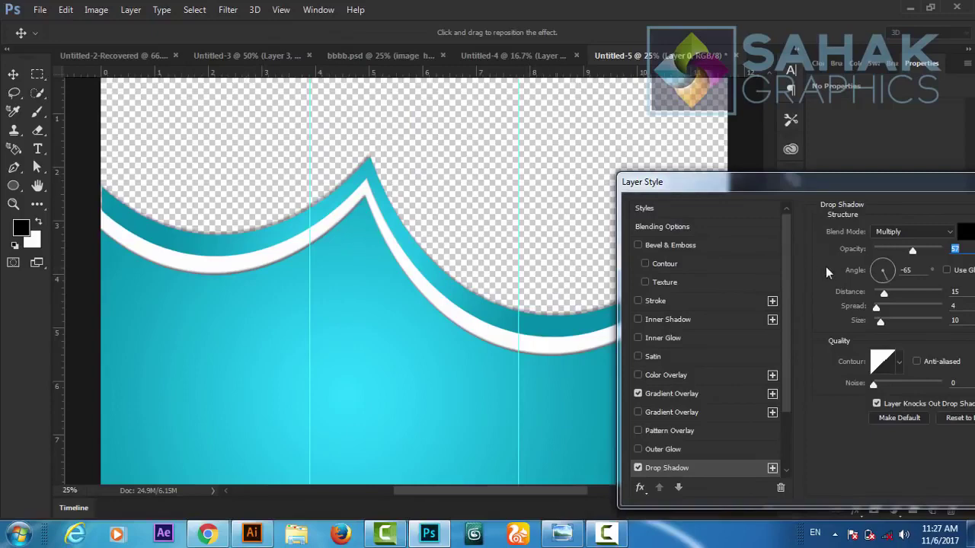
pyautogui.moveTo(826, 179)
pyautogui.mouseDown()
pyautogui.moveTo(666, 188)
pyautogui.moveTo(623, 180)
pyautogui.mouseUp()
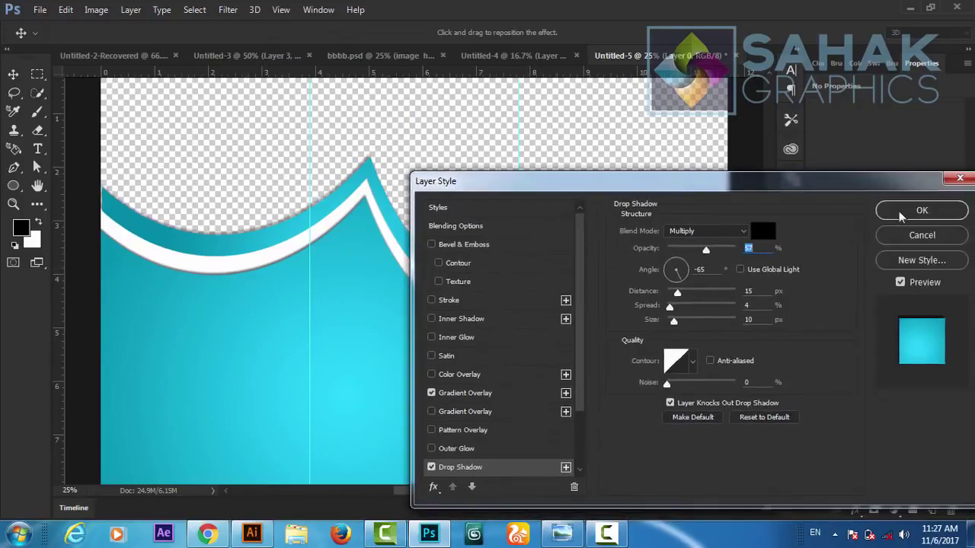
# Apply Layer 0's drop shadow and review the whole design at 25% zoom
pyautogui.click(919, 212)
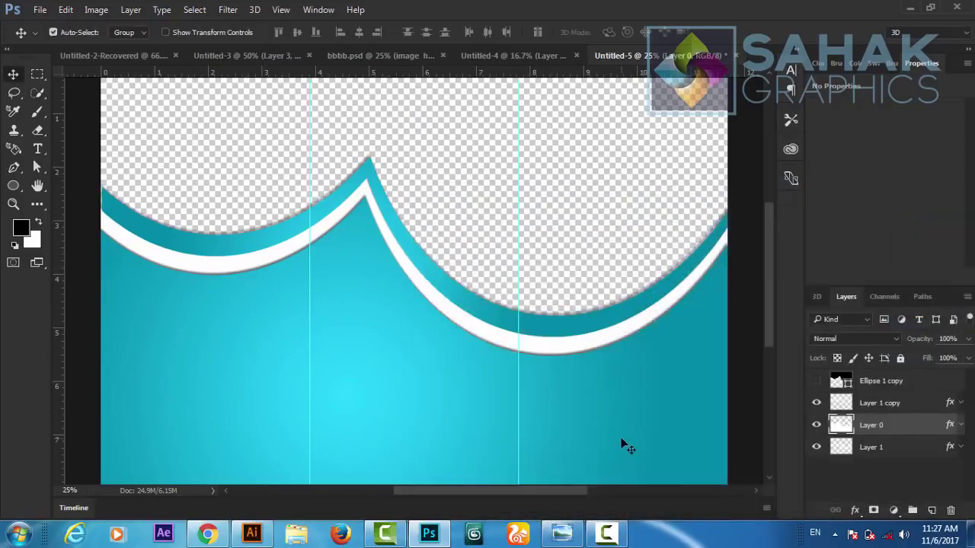
pyautogui.hotkey('ctrl', '-')
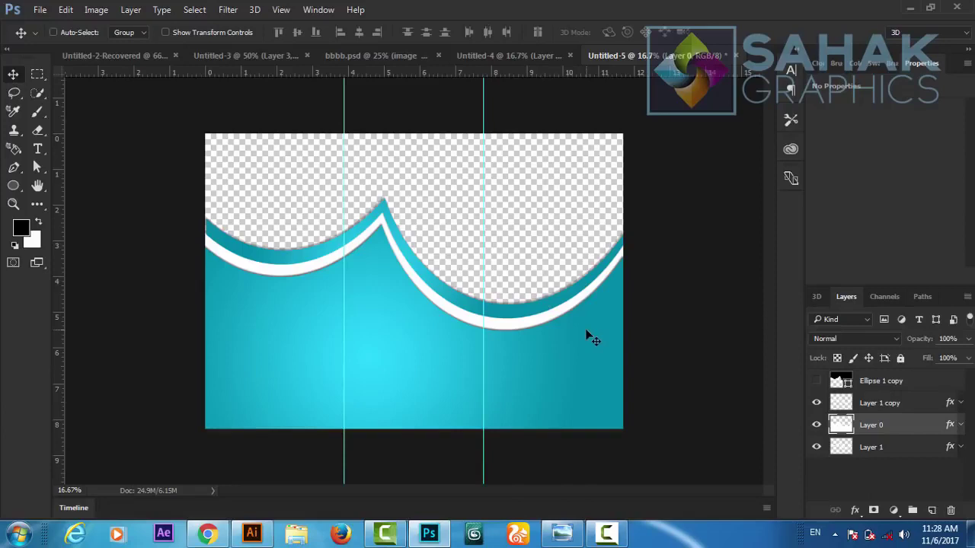
pyautogui.hotkey('ctrl', '+')
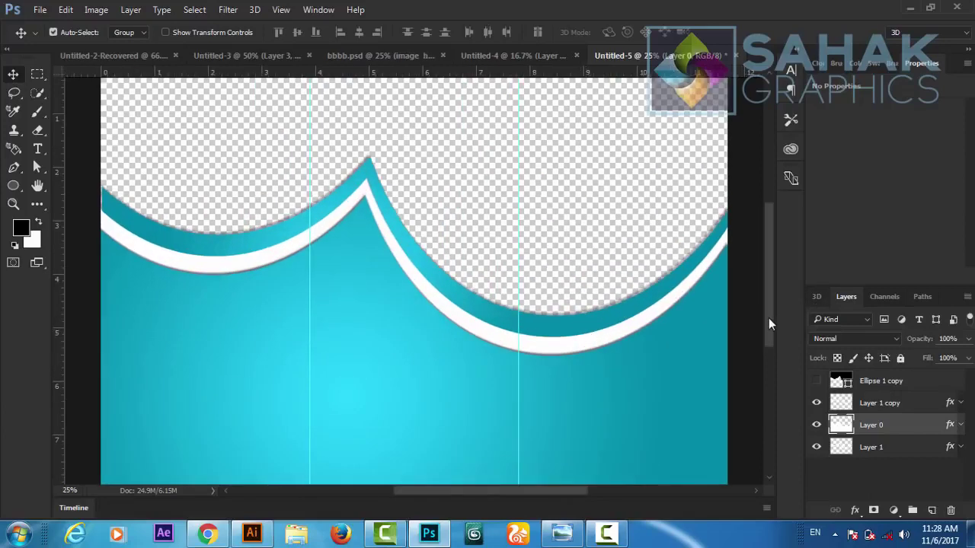
pyautogui.scroll(-3, 768, 324)
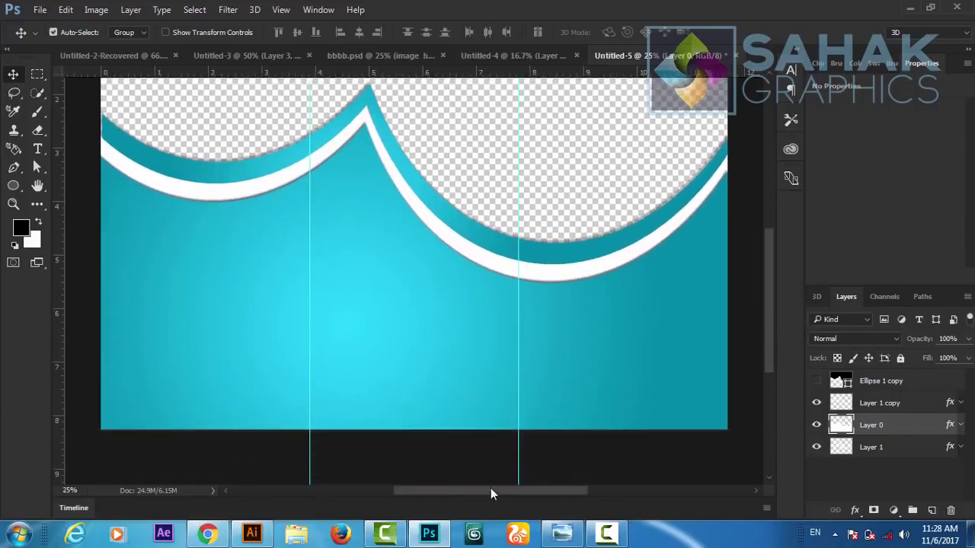
pyautogui.moveTo(492, 492); pyautogui.dragTo(468, 493)
pyautogui.moveTo(764, 311); pyautogui.dragTo(766, 299)
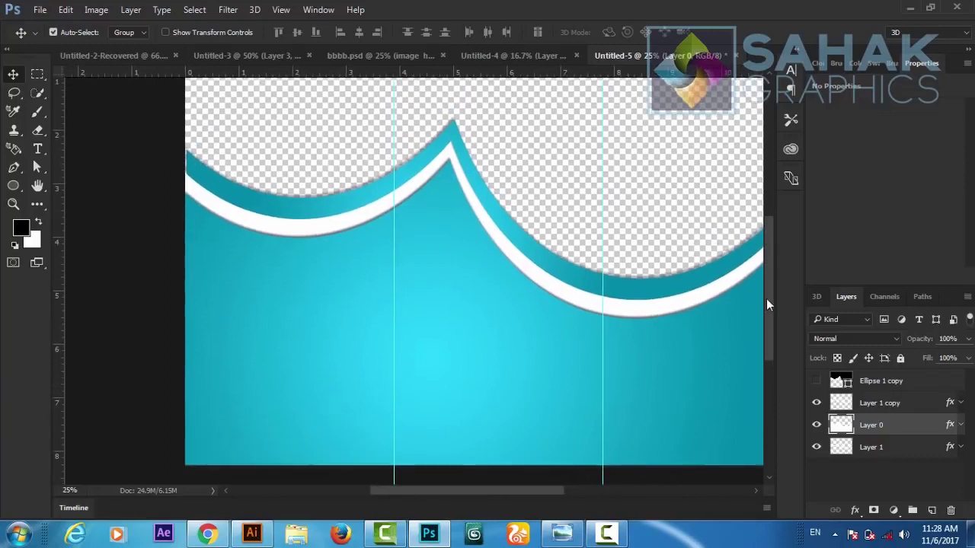
# Delete the hidden Ellipse 1 copy layer
pyautogui.click(883, 404)
pyautogui.click(874, 385)
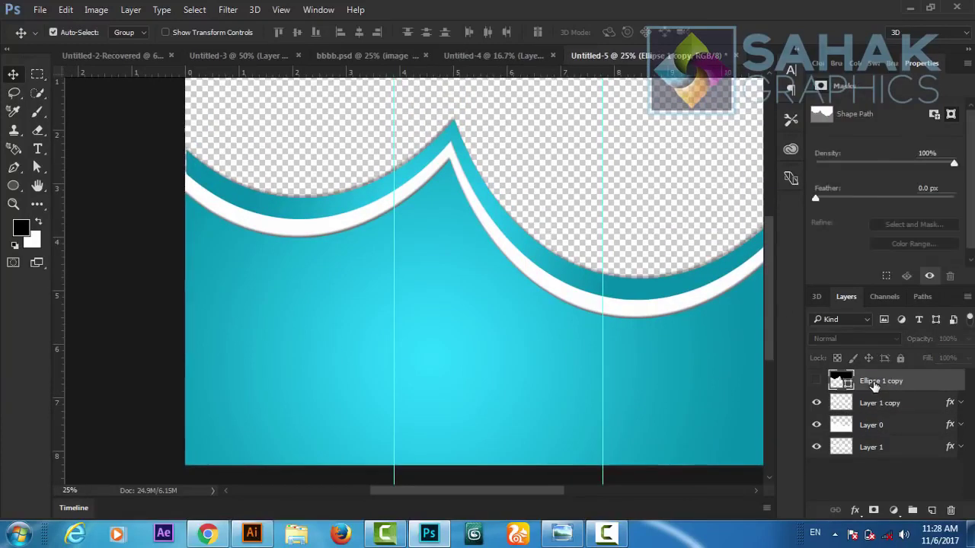
pyautogui.rightClick(873, 383)
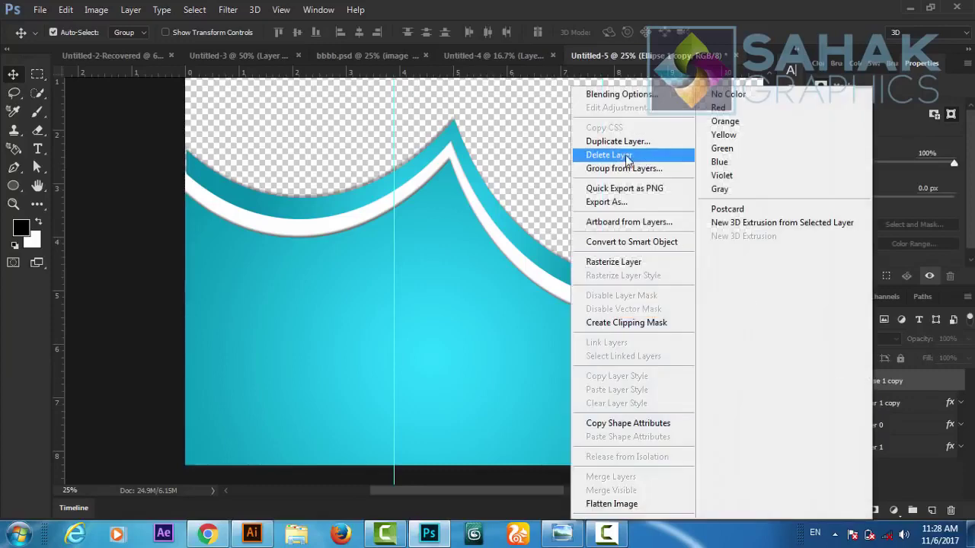
pyautogui.click(609, 155)
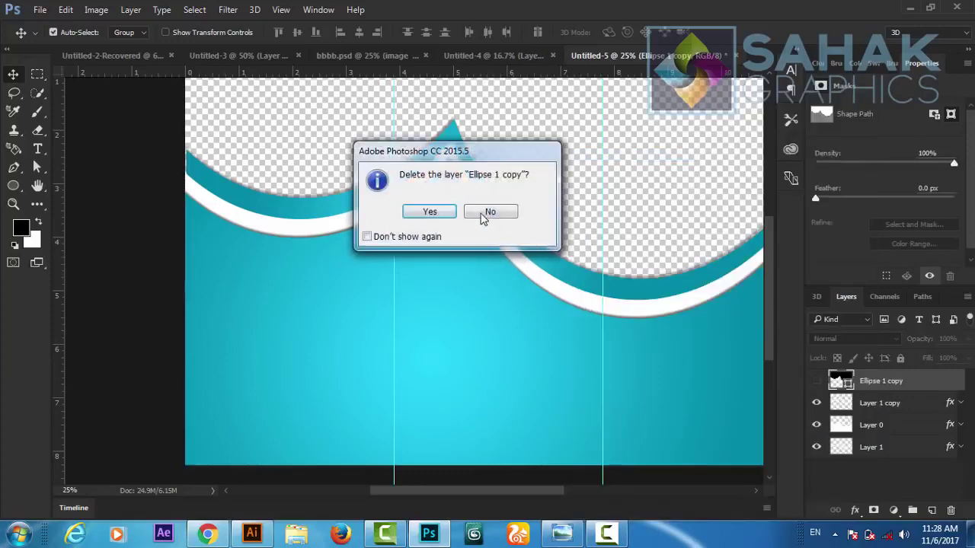
pyautogui.click(432, 212)
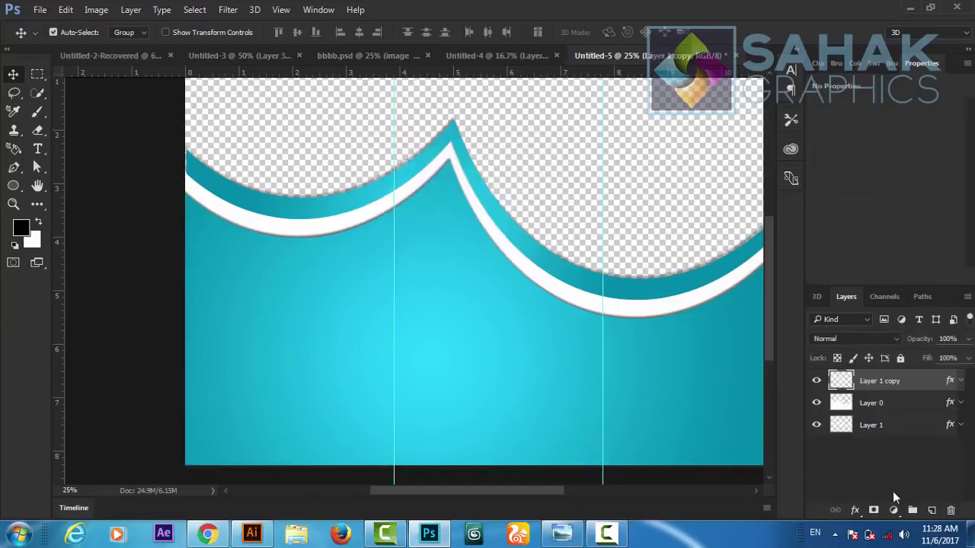
# On a new Layer 2, paint one soft black 900 px dab below the wave peak
pyautogui.click(931, 510)
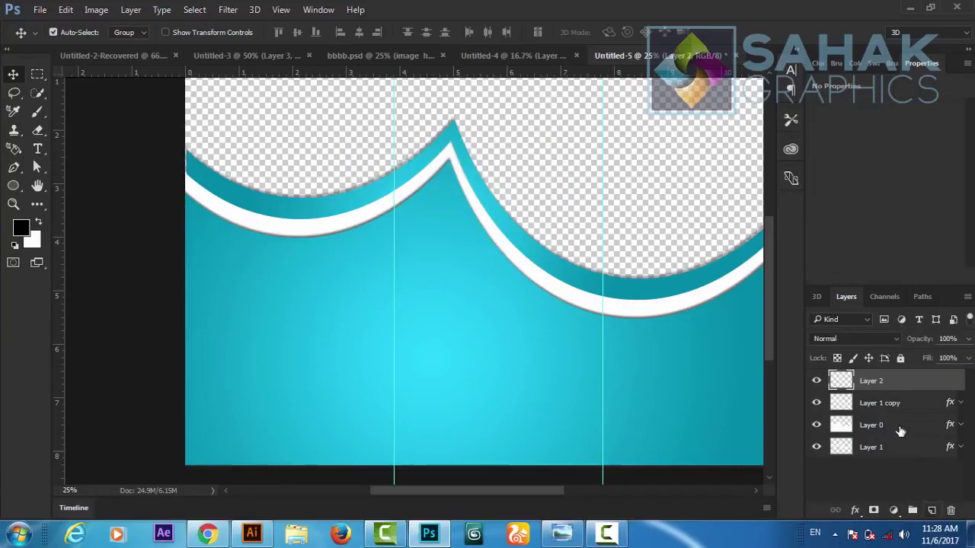
pyautogui.click(39, 113)
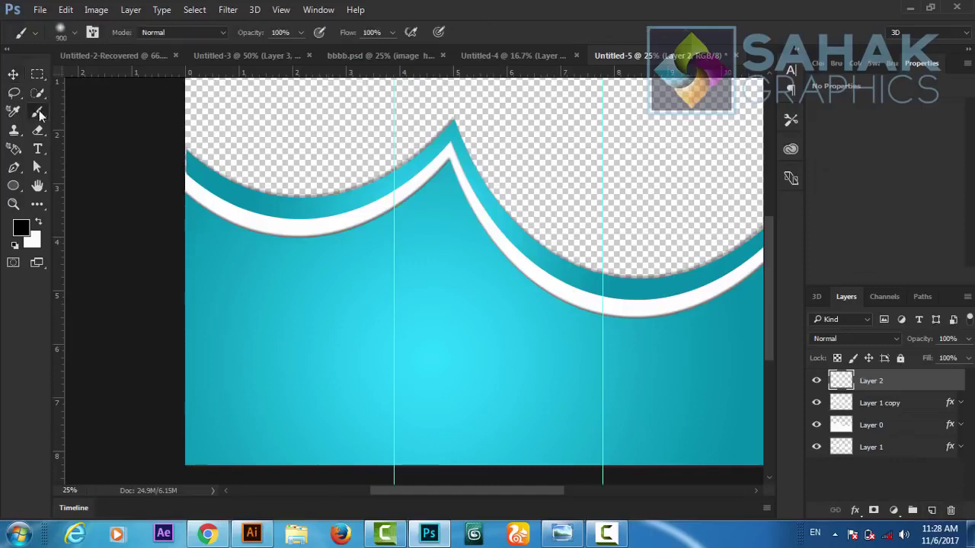
pyautogui.click(74, 34)
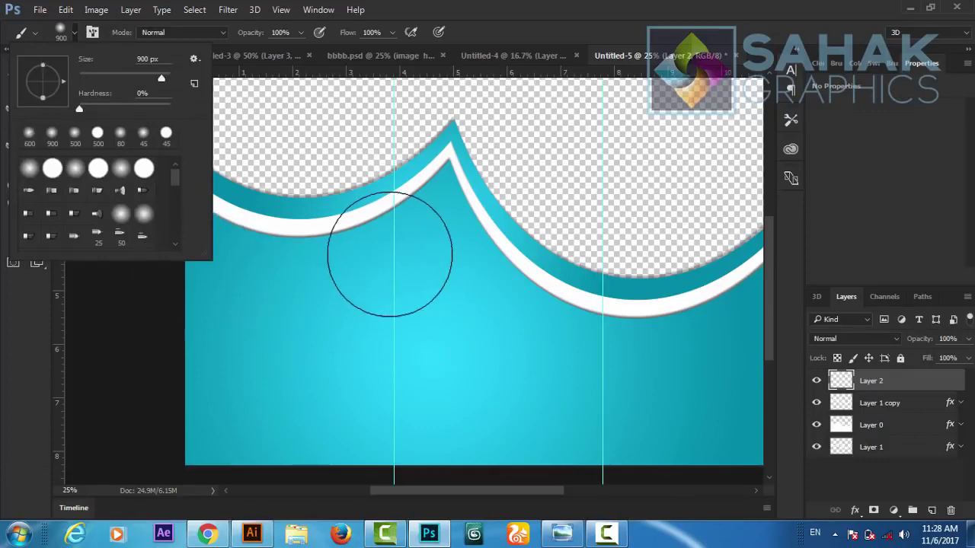
pyautogui.click(407, 273)
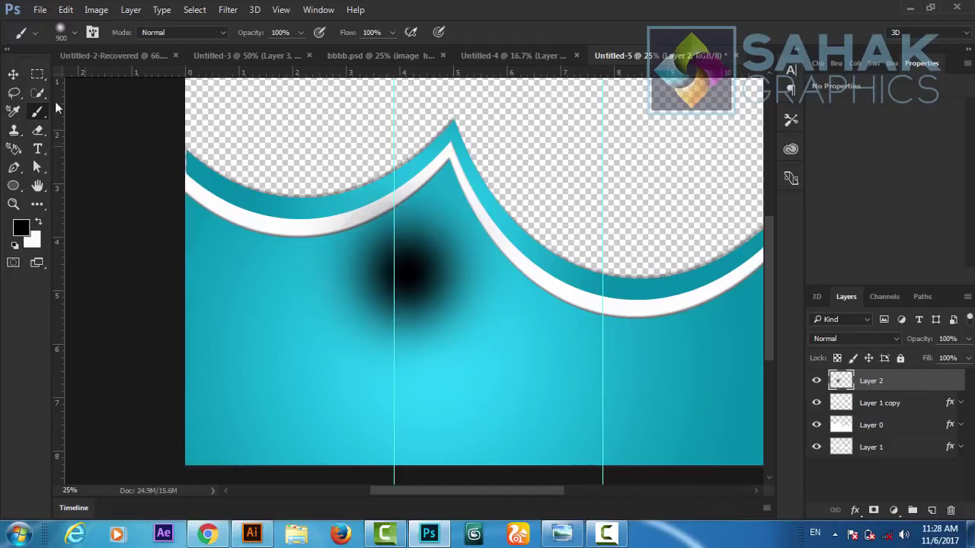
pyautogui.click(65, 10)
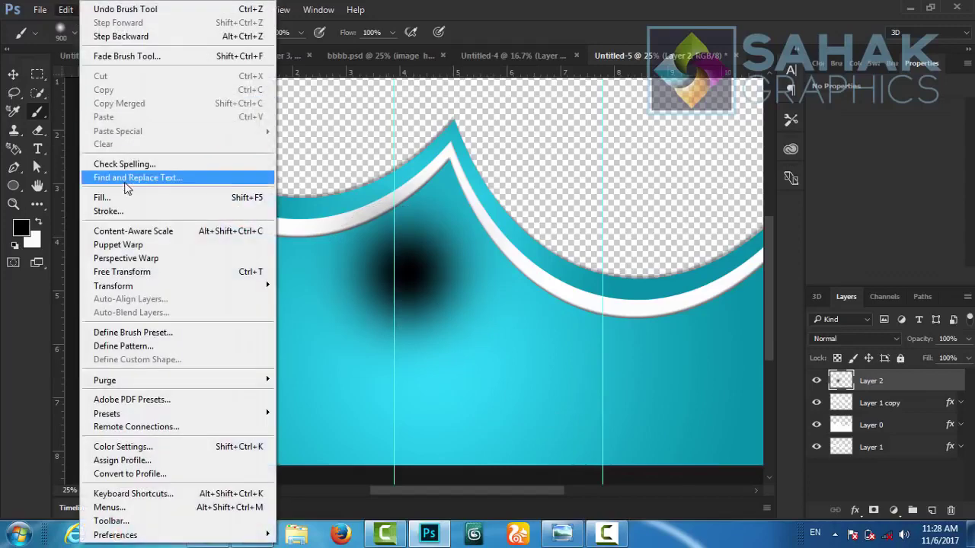
# Stretch the black dab wider, reposition it, and perspective-pinch it into a thin horizontal streak
pyautogui.click(122, 272)
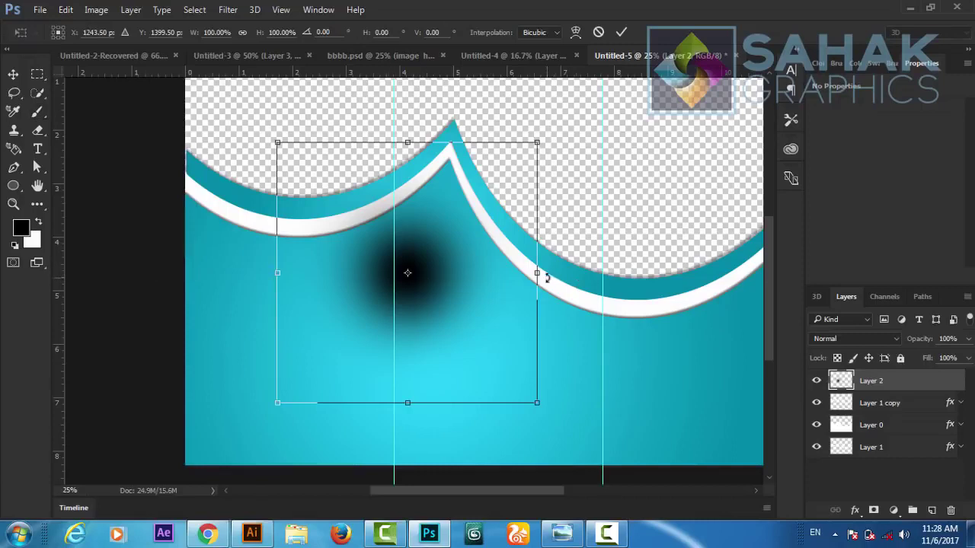
pyautogui.moveTo(537, 273)
pyautogui.mouseDown()
pyautogui.moveTo(706, 282)
pyautogui.moveTo(760, 273)
pyautogui.mouseUp()
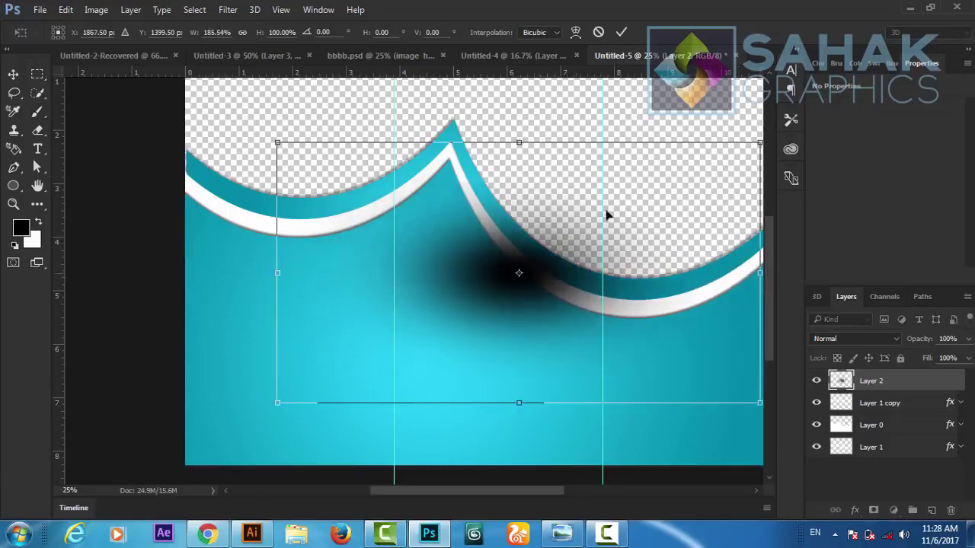
pyautogui.moveTo(533, 183); pyautogui.dragTo(444, 203)
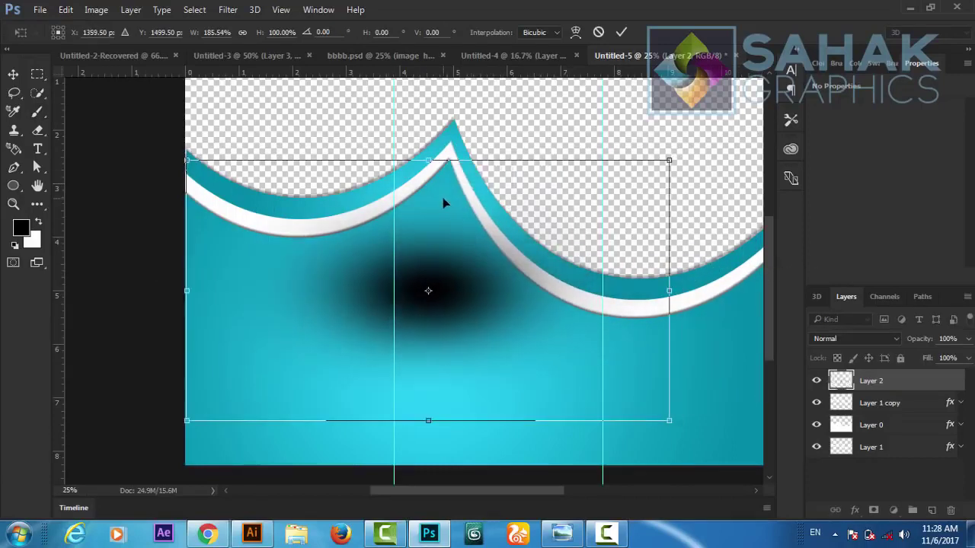
pyautogui.rightClick(501, 217)
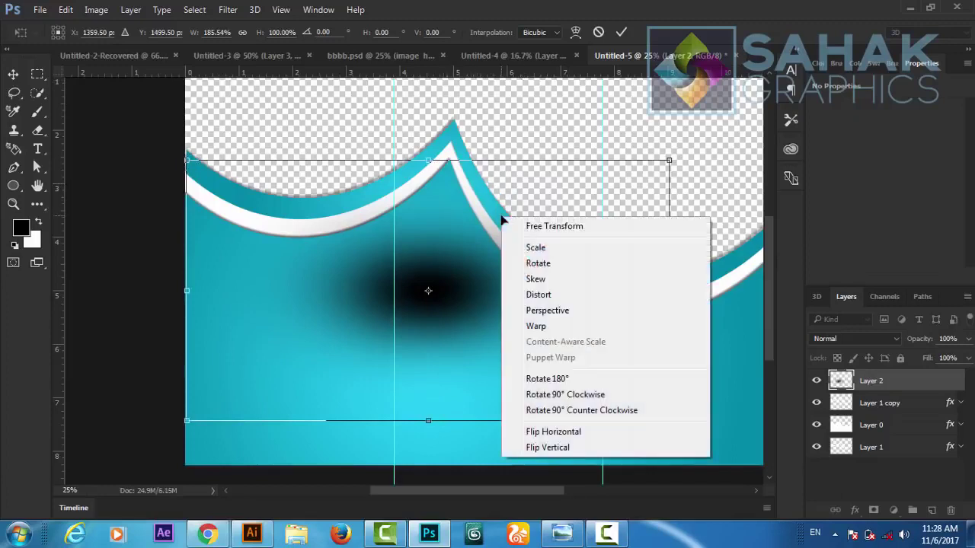
pyautogui.click(548, 311)
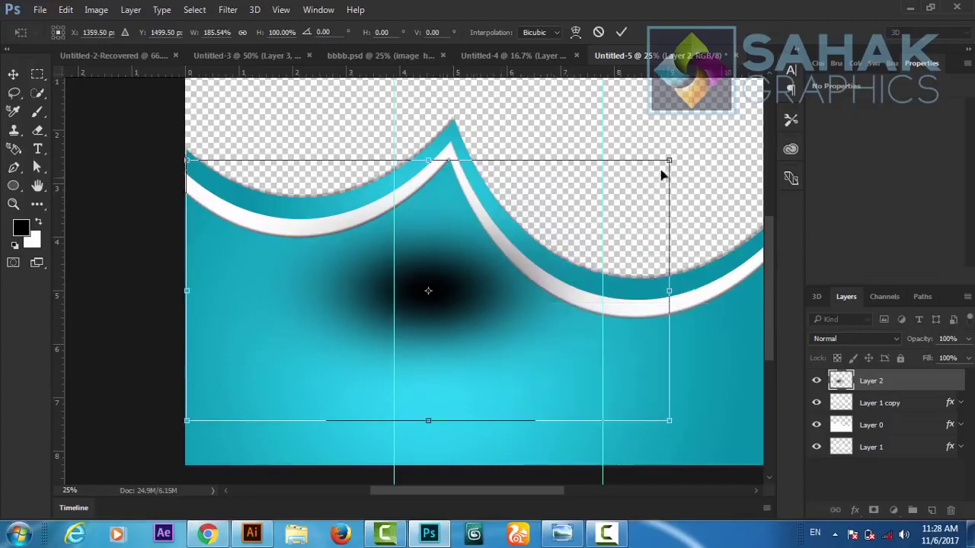
pyautogui.moveTo(669, 162)
pyautogui.mouseDown()
pyautogui.moveTo(683, 366)
pyautogui.moveTo(715, 427)
pyautogui.mouseUp()
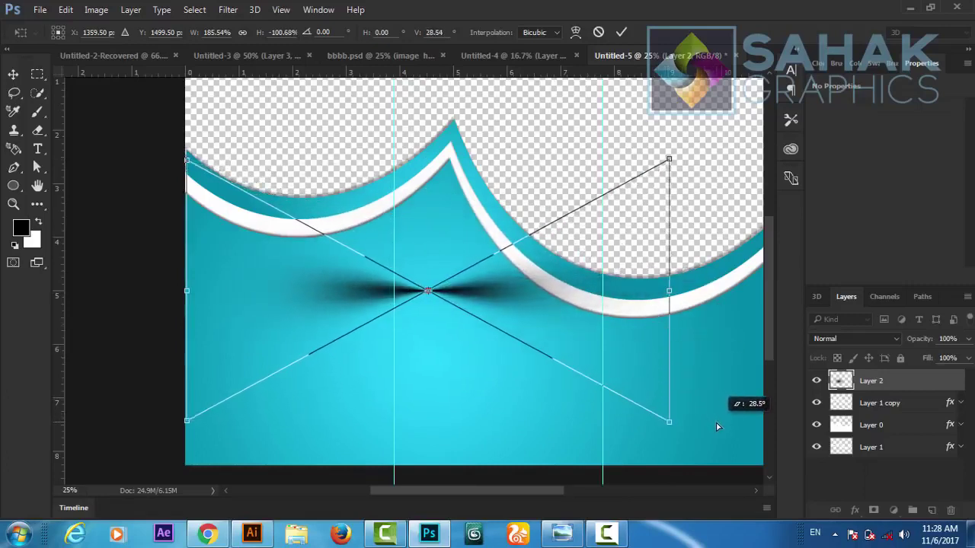
pyautogui.moveTo(715, 426); pyautogui.dragTo(716, 427)
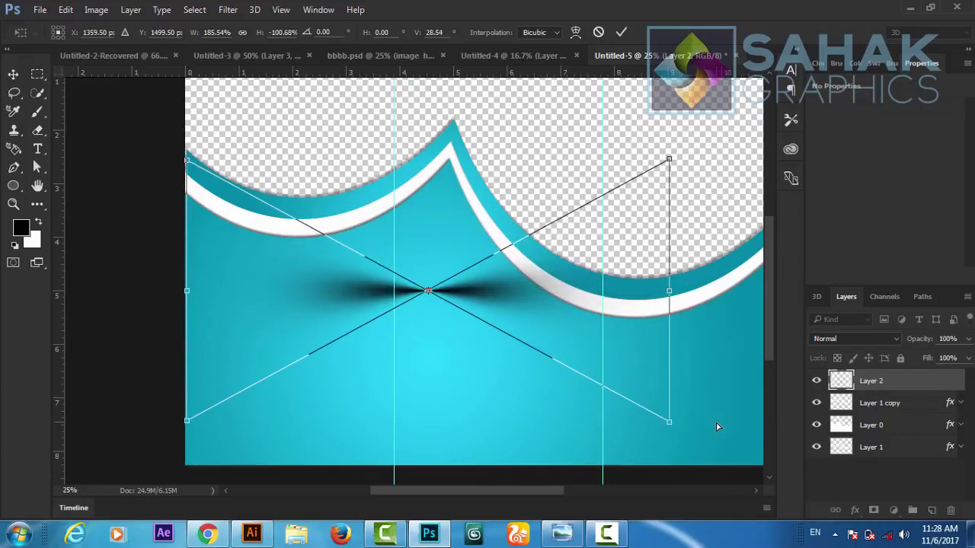
pyautogui.click(620, 38)
pyautogui.press('b')
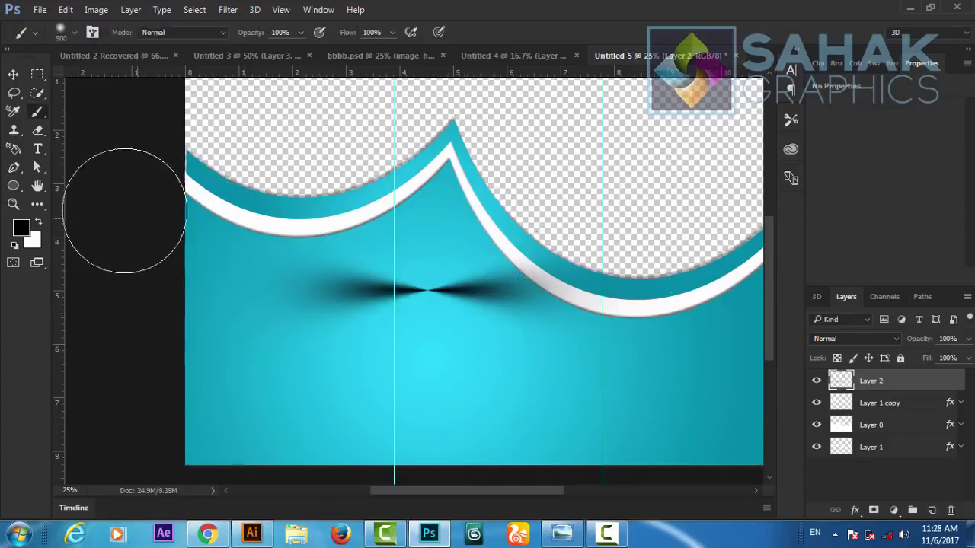
# Erase the bow-tie shadow's left half with a hard round eraser, then move the remainder left
pyautogui.click(38, 134)
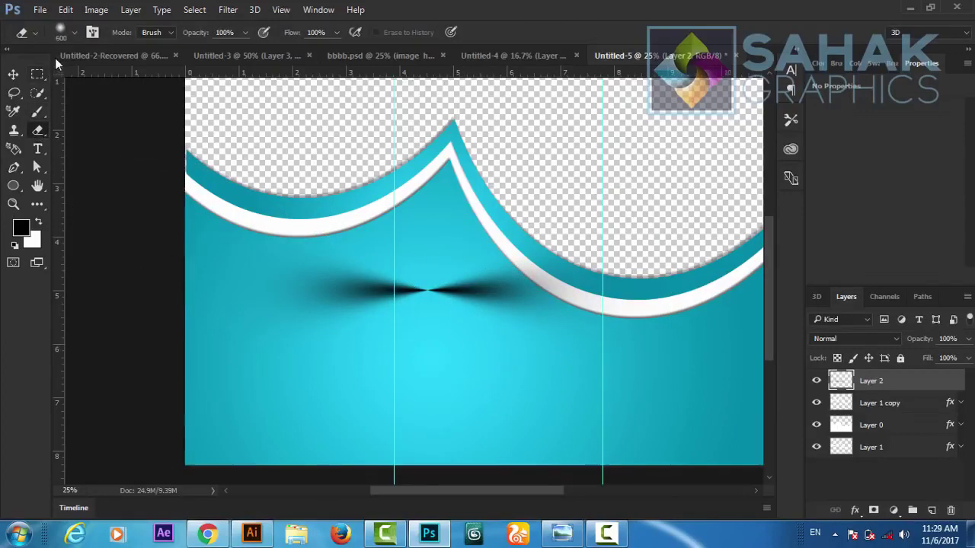
pyautogui.click(73, 33)
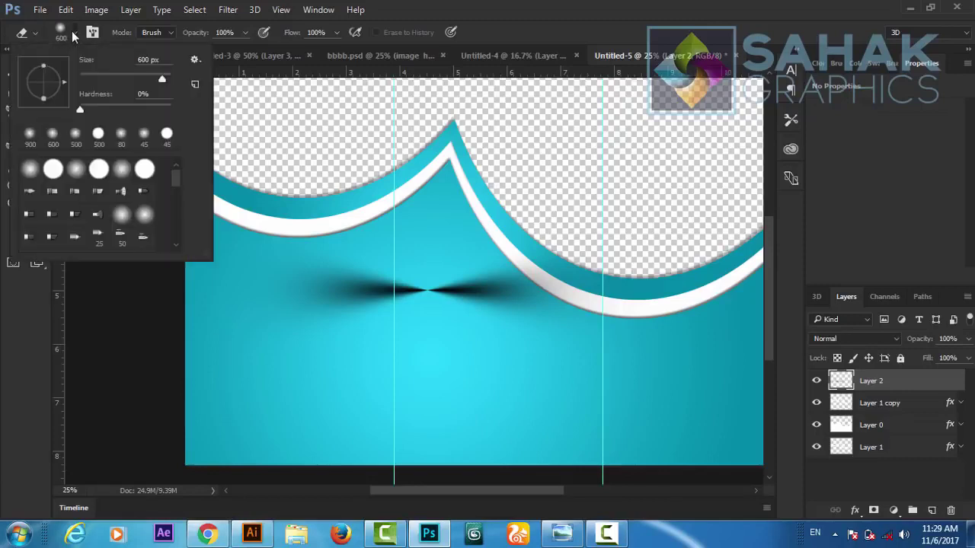
pyautogui.click(53, 169)
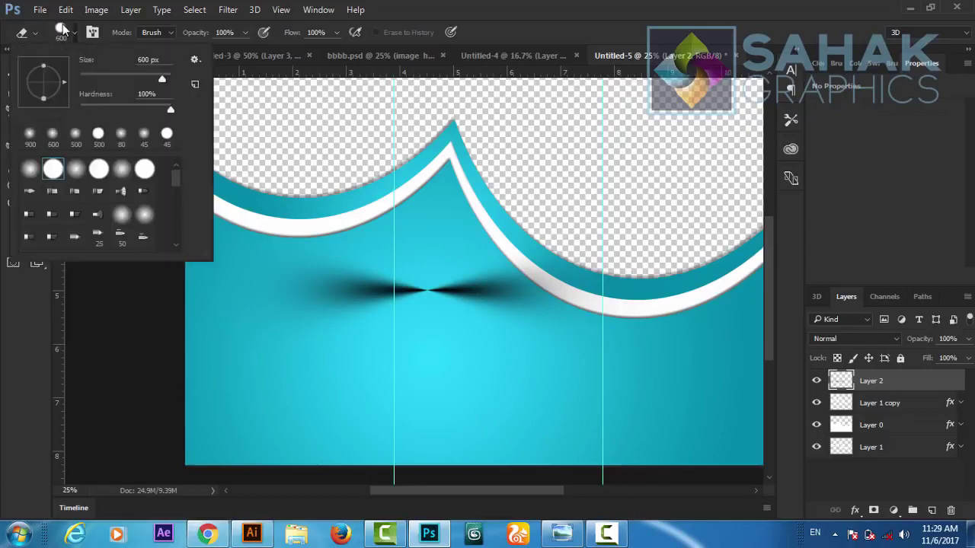
pyautogui.click(411, 288)
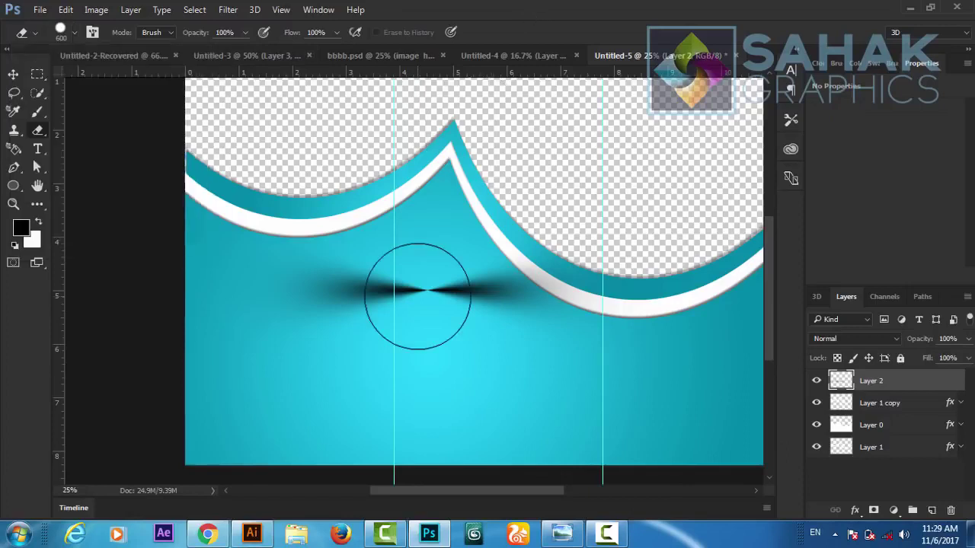
pyautogui.click(373, 289)
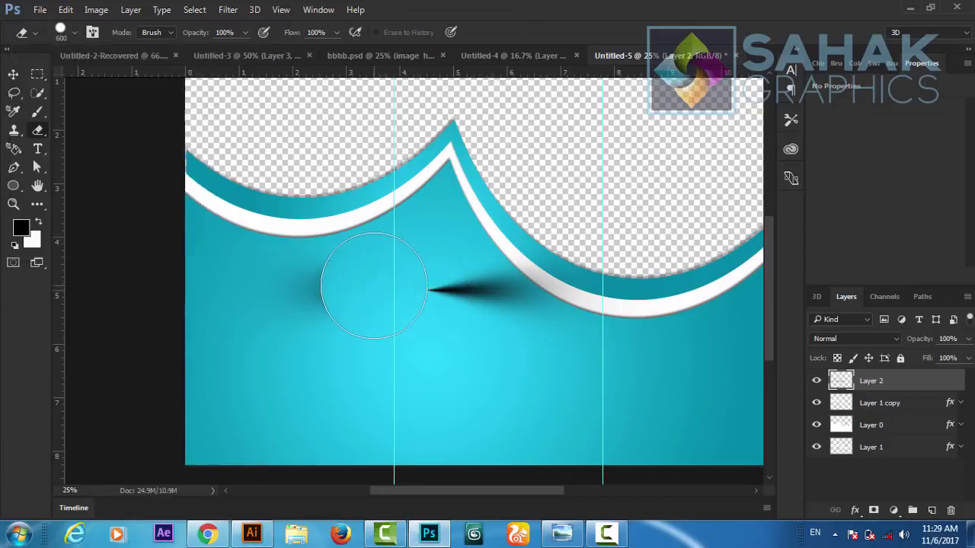
pyautogui.click(327, 294)
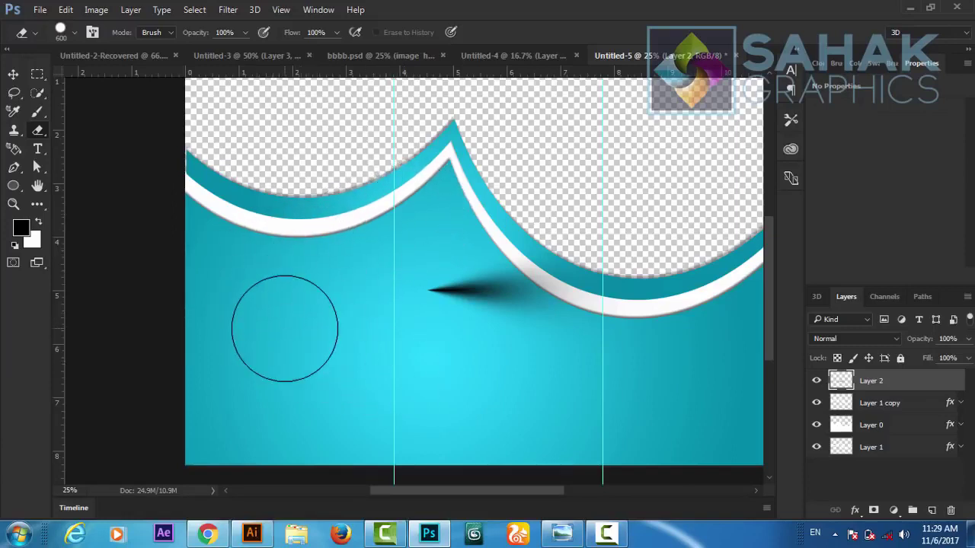
pyautogui.press('v')
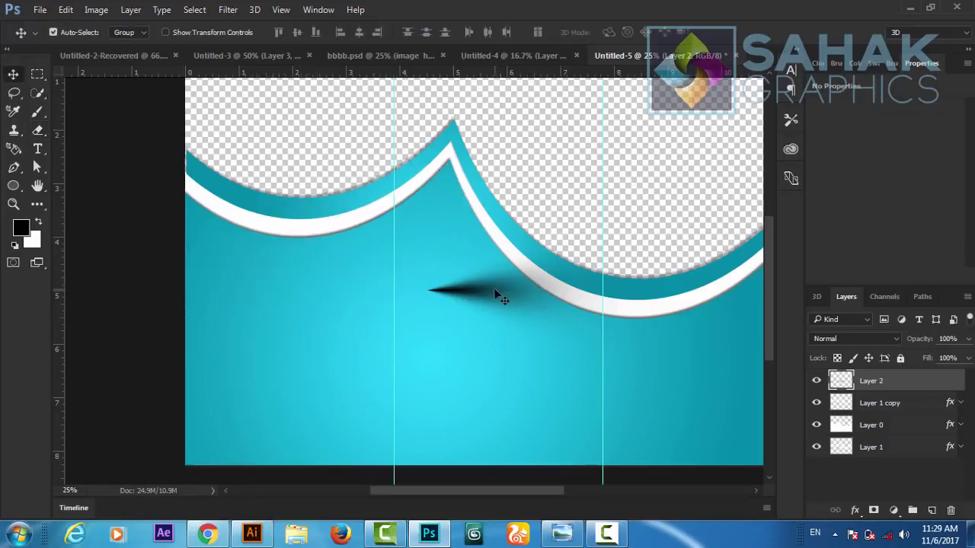
pyautogui.moveTo(495, 293)
pyautogui.mouseDown()
pyautogui.moveTo(362, 321)
pyautogui.moveTo(274, 312)
pyautogui.moveTo(300, 311)
pyautogui.mouseUp()
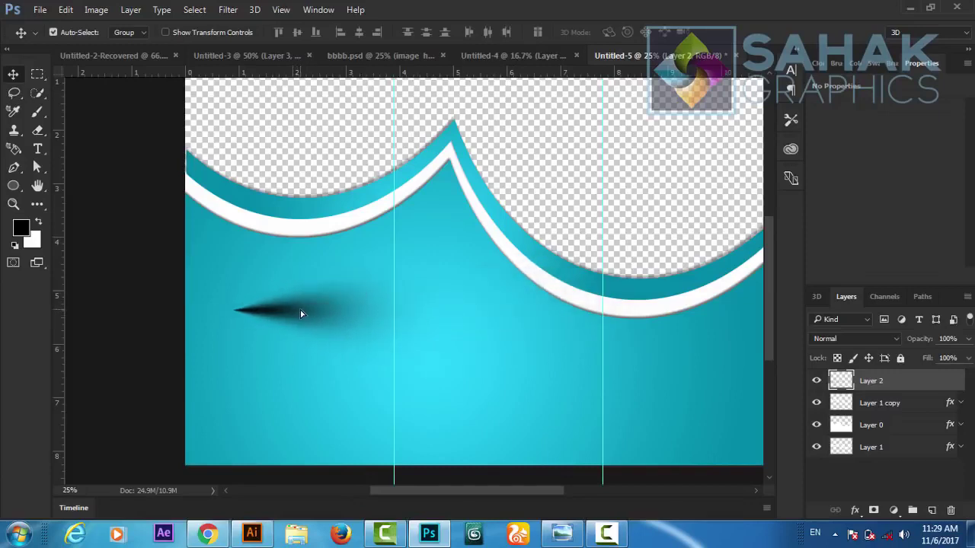
# Clear the shadow's top half inside a rectangular selection, then deselect
pyautogui.click(36, 77)
pyautogui.moveTo(206, 255); pyautogui.dragTo(380, 309)
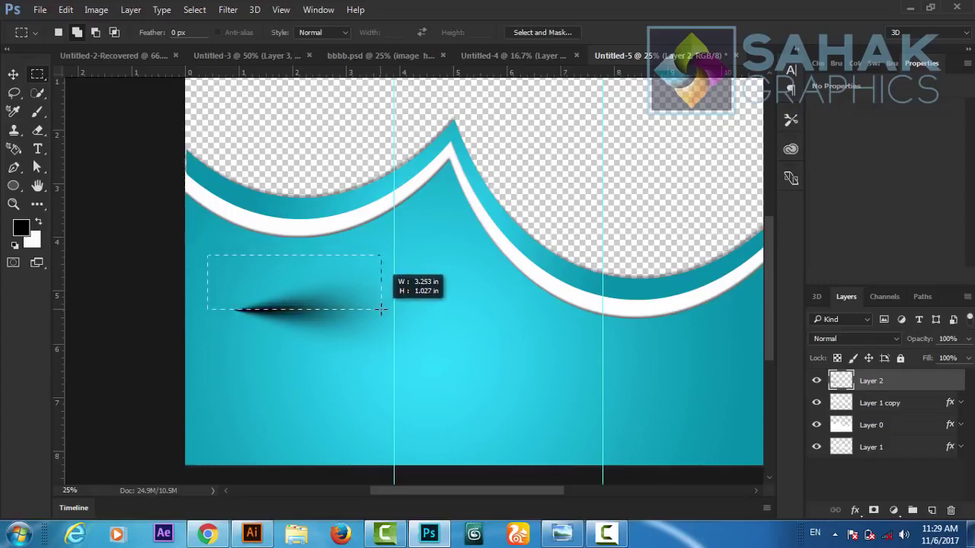
pyautogui.moveTo(380, 308); pyautogui.dragTo(383, 310)
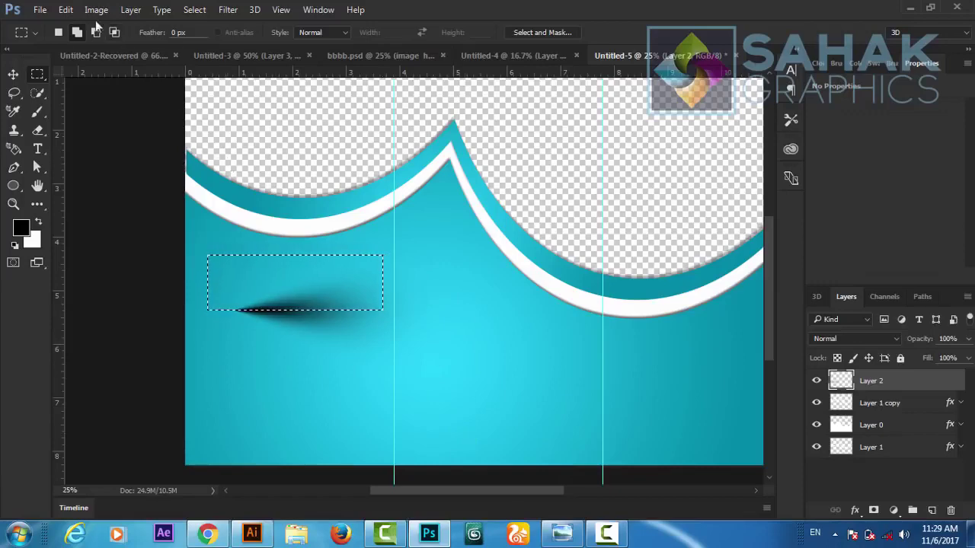
pyautogui.click(65, 10)
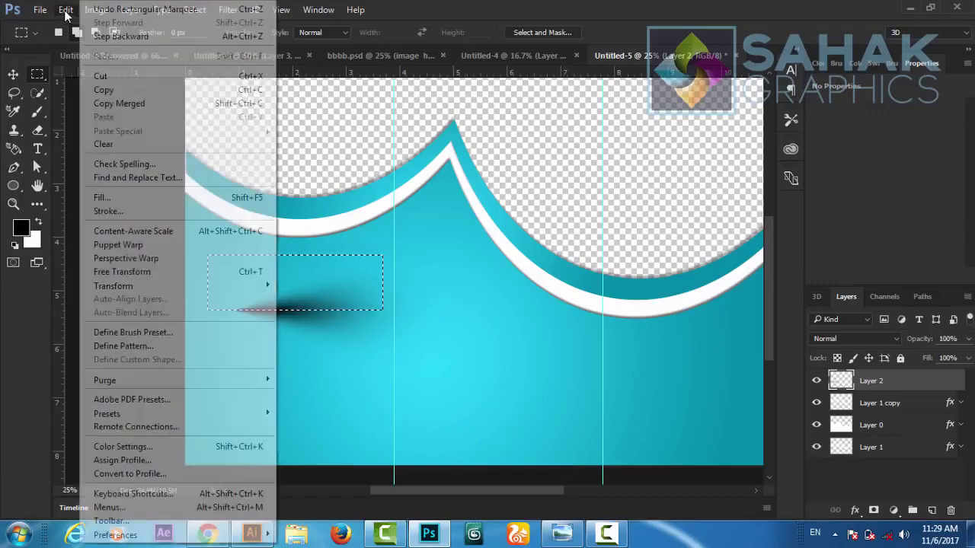
pyautogui.click(130, 145)
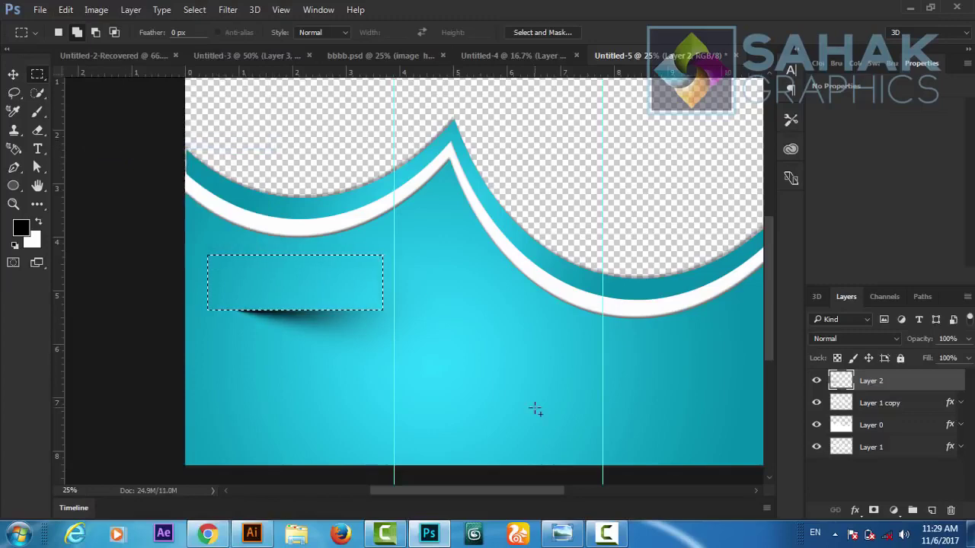
pyautogui.click(195, 10)
pyautogui.click(208, 39)
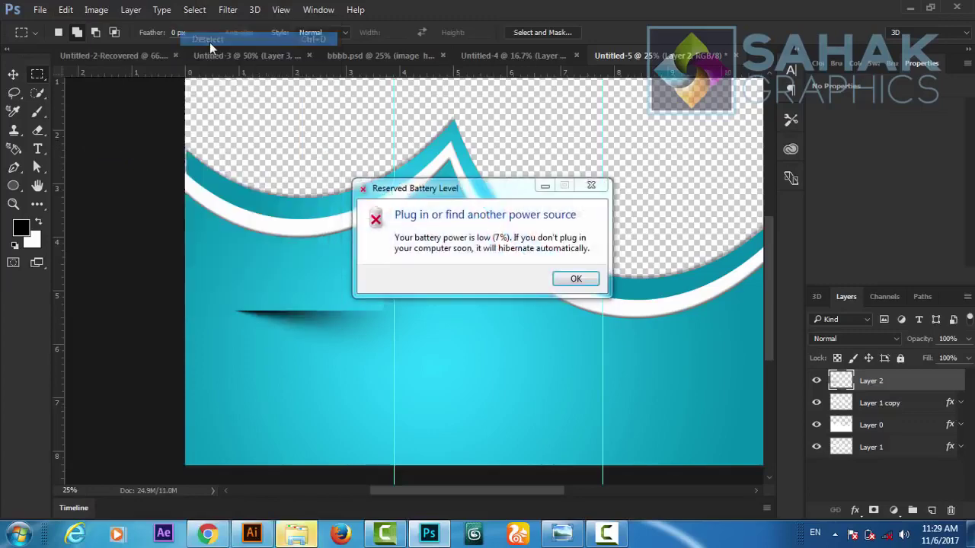
pyautogui.click(573, 279)
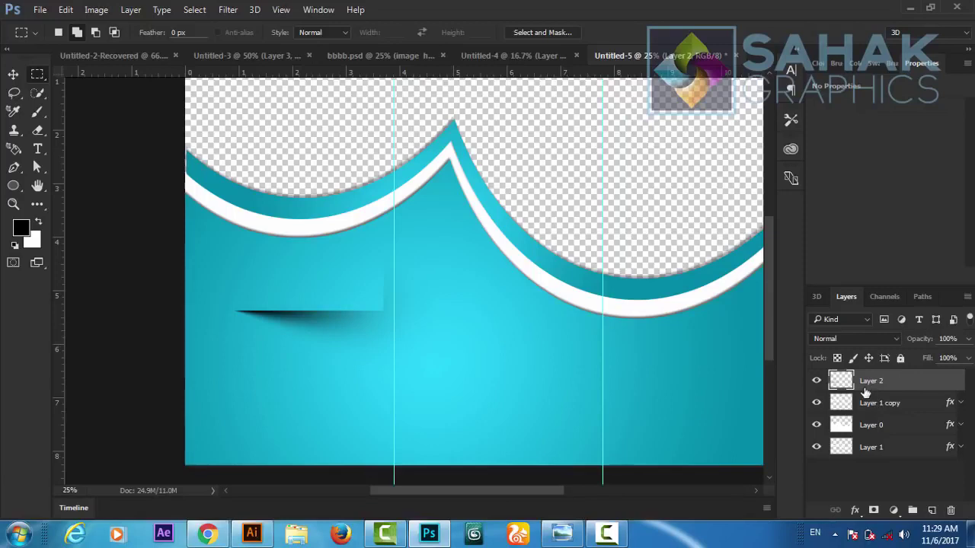
# Set Layer 2's opacity to 72% and nudge the shadow slightly left
pyautogui.moveTo(923, 344); pyautogui.dragTo(902, 345)
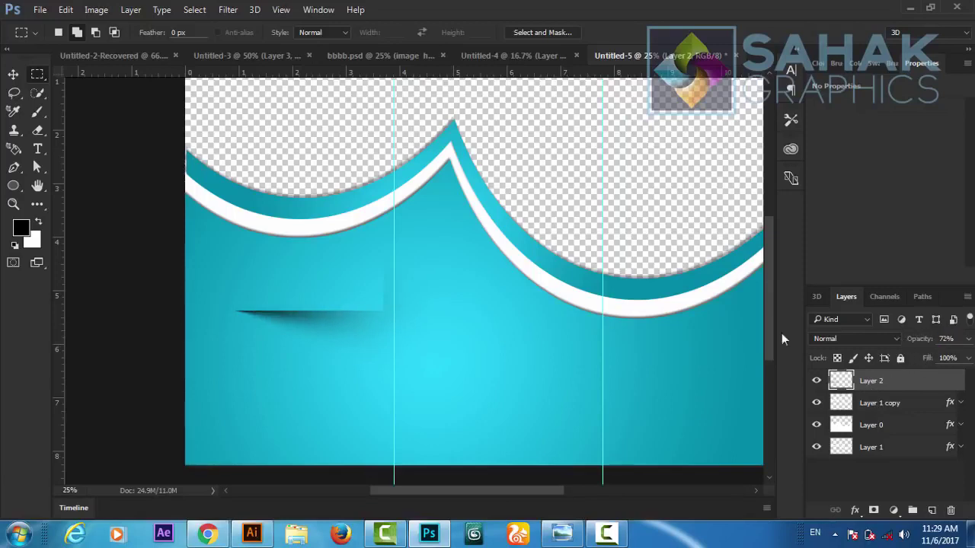
pyautogui.press('v')
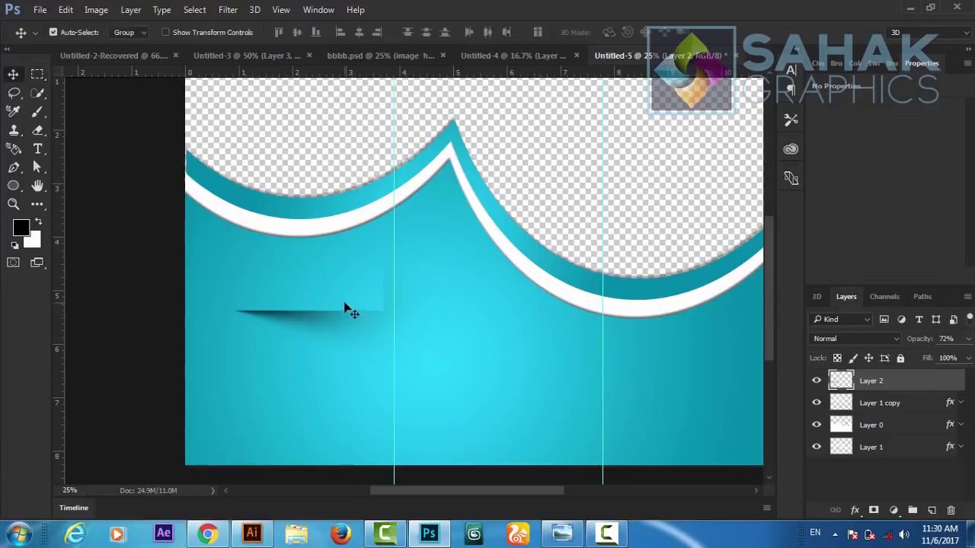
pyautogui.moveTo(332, 317); pyautogui.dragTo(313, 312)
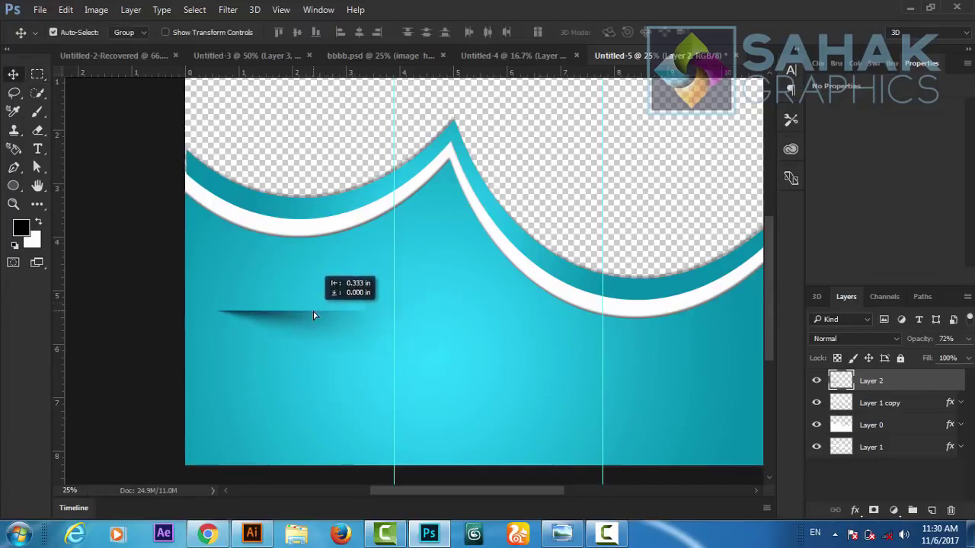
pyautogui.moveTo(313, 314); pyautogui.dragTo(313, 318)
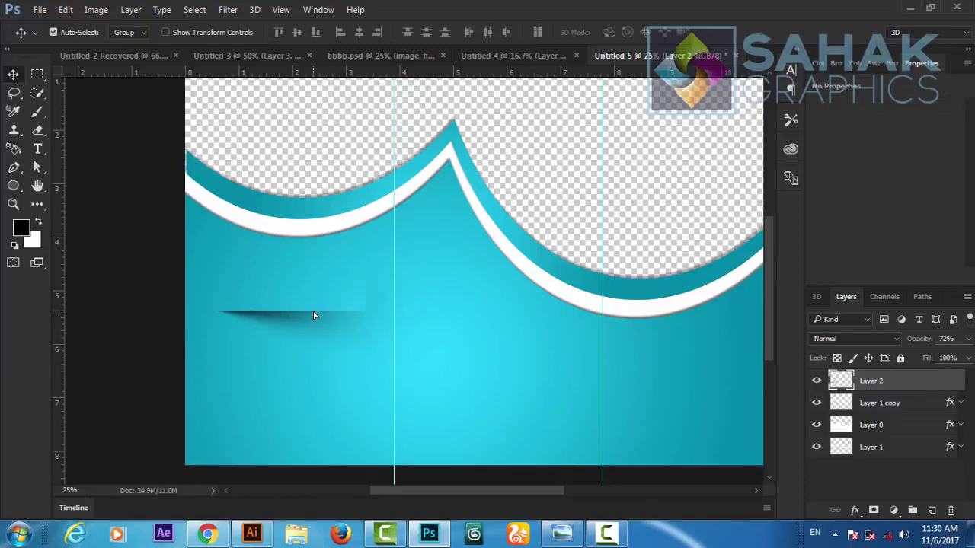
# Add a Bold 'About Us' text heading above the shadow and shift it slightly right
pyautogui.click(36, 149)
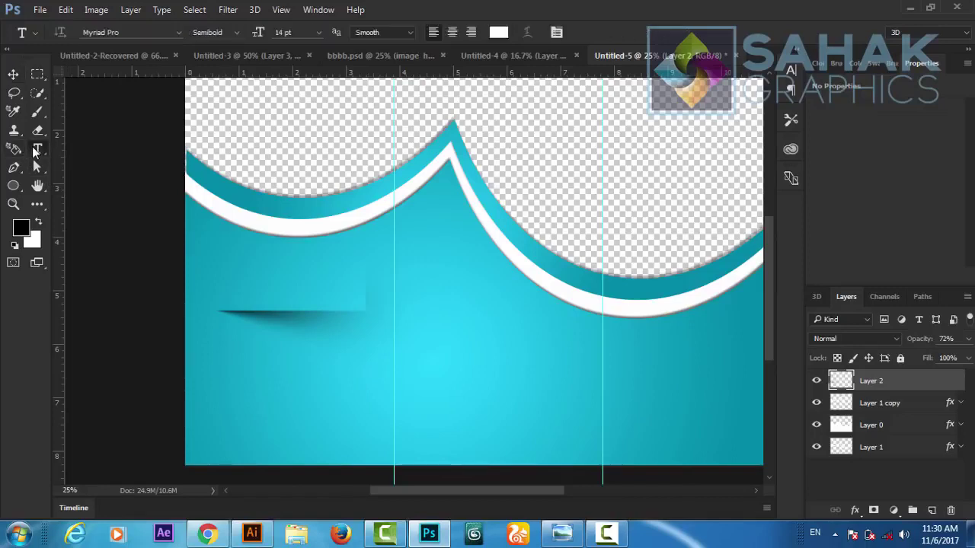
pyautogui.click(256, 292)
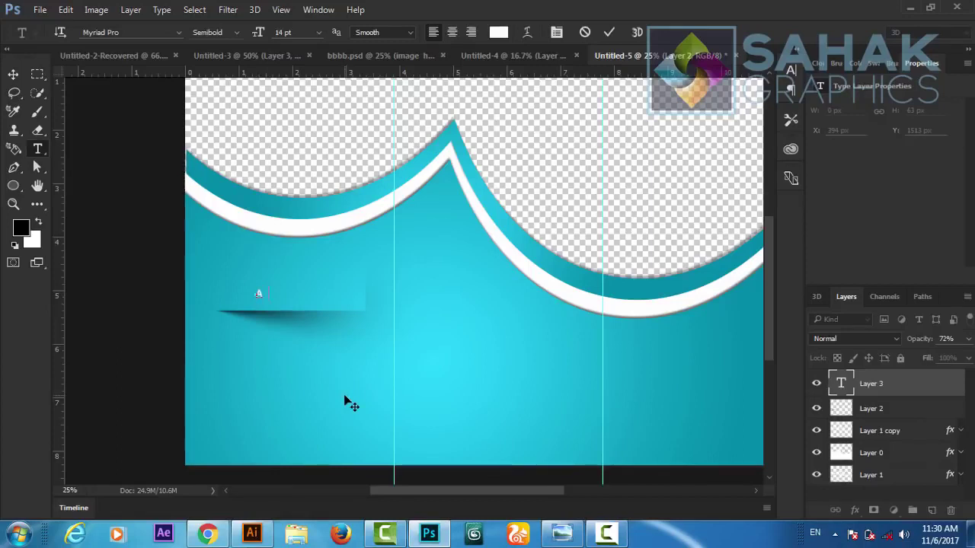
pyautogui.write('About')
pyautogui.moveTo(287, 293); pyautogui.dragTo(247, 293)
pyautogui.click(232, 35)
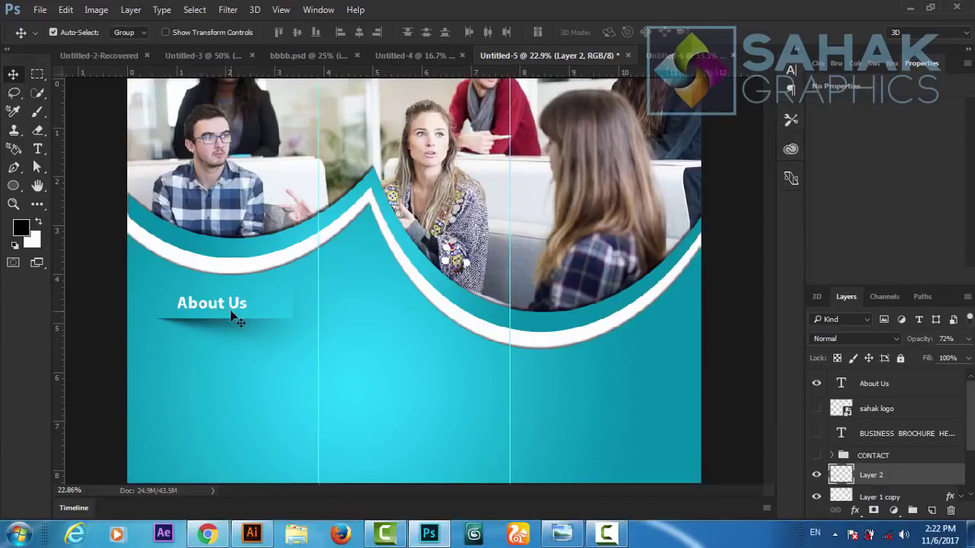
pyautogui.moveTo(236, 303); pyautogui.dragTo(246, 305)
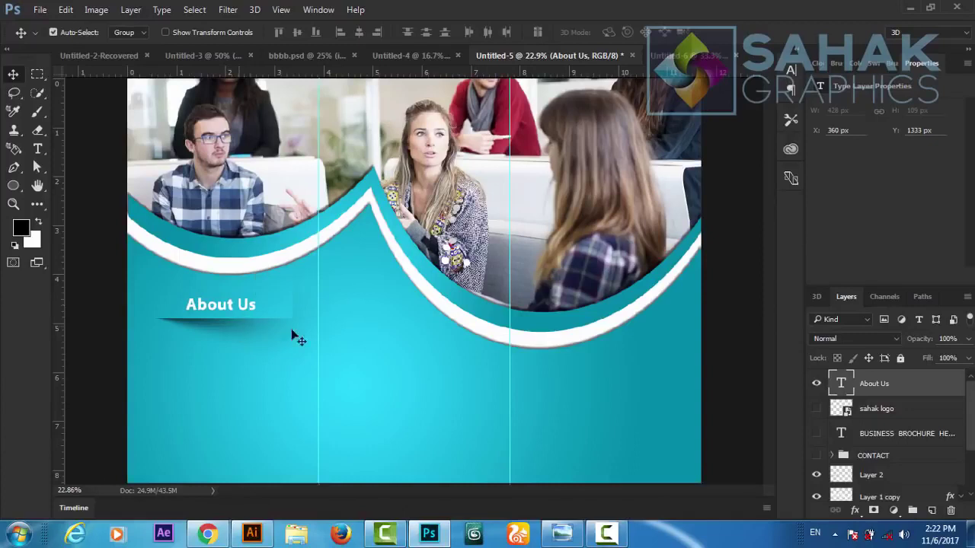
# Draw a paragraph text box below About Us and fill it with 14 pt Semibold Lorem Ipsum
pyautogui.click(38, 74)
pyautogui.click(40, 149)
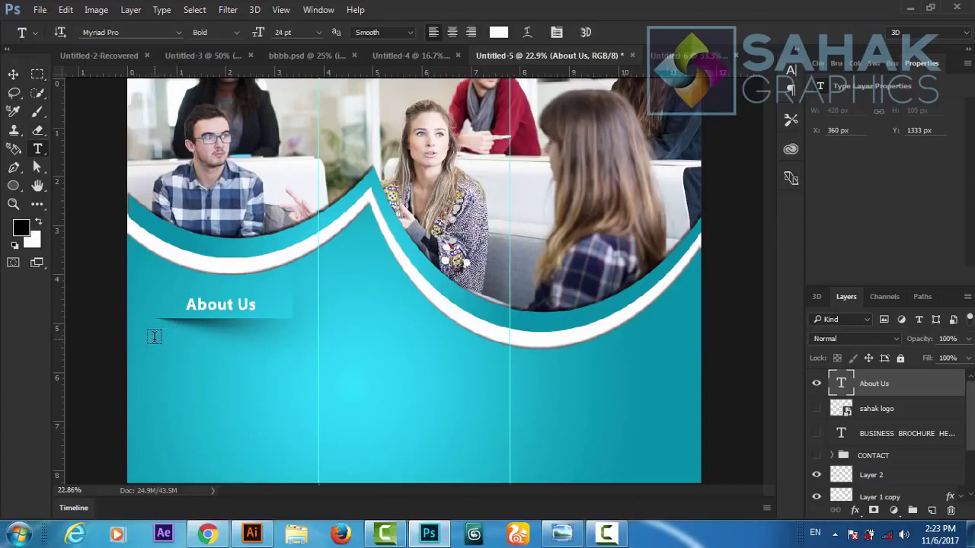
pyautogui.moveTo(152, 337); pyautogui.dragTo(282, 446)
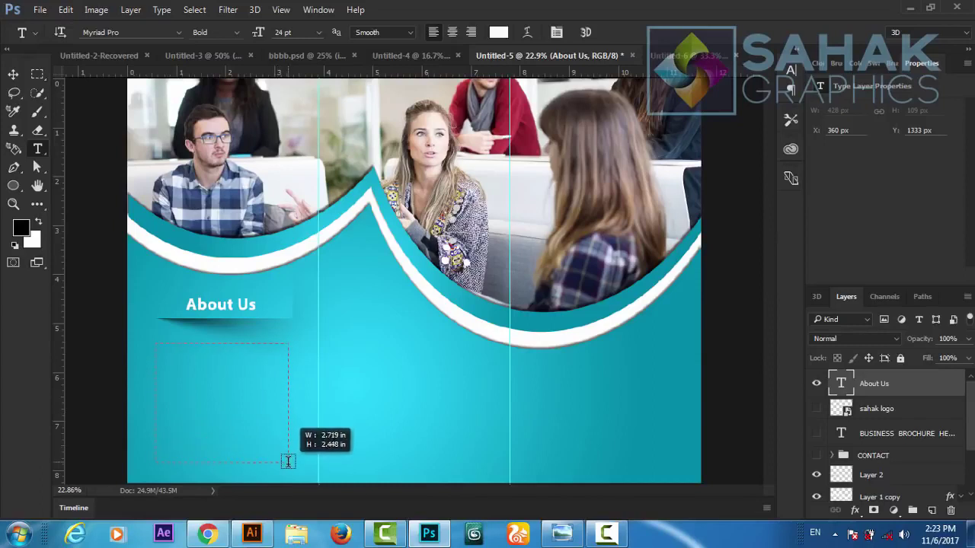
pyautogui.moveTo(282, 445); pyautogui.dragTo(288, 465)
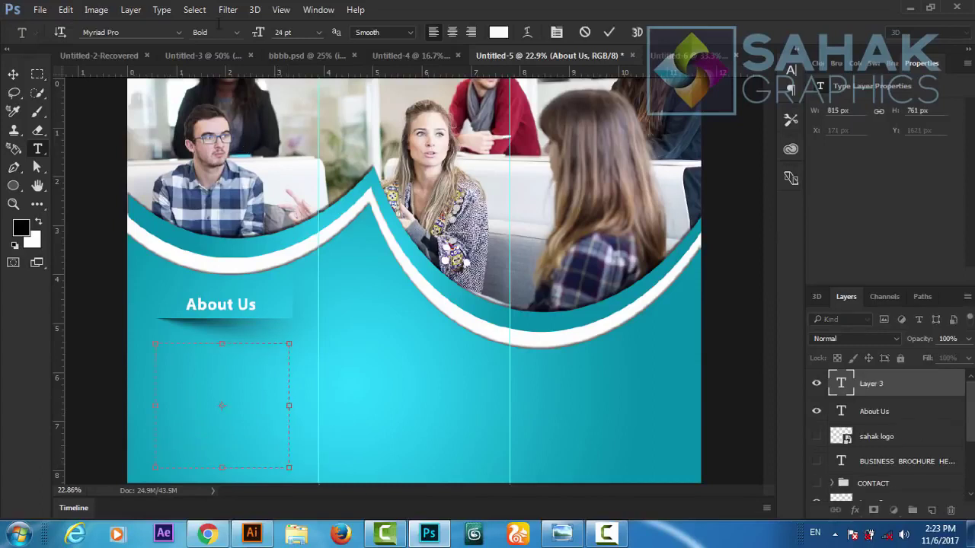
pyautogui.click(317, 32)
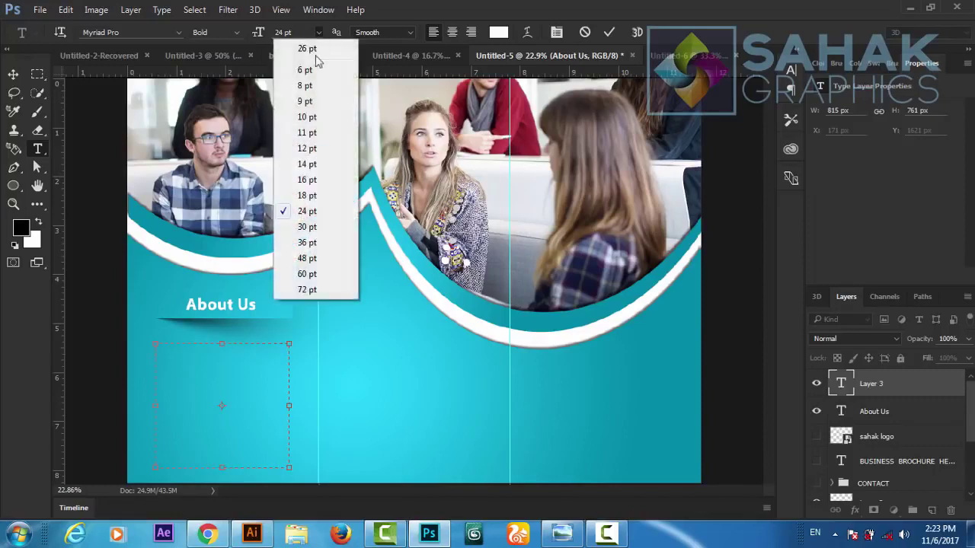
pyautogui.click(307, 165)
pyautogui.click(236, 32)
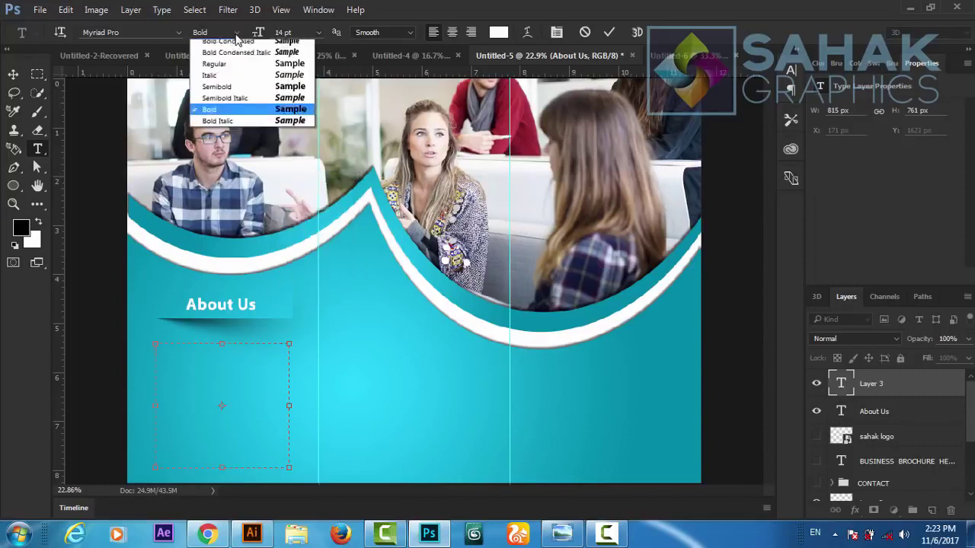
pyautogui.click(225, 116)
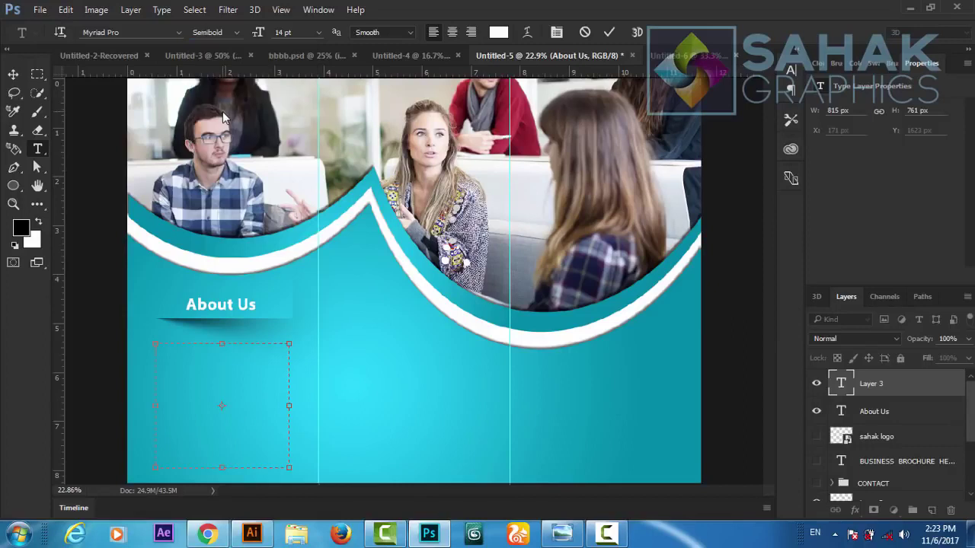
pyautogui.click(161, 10)
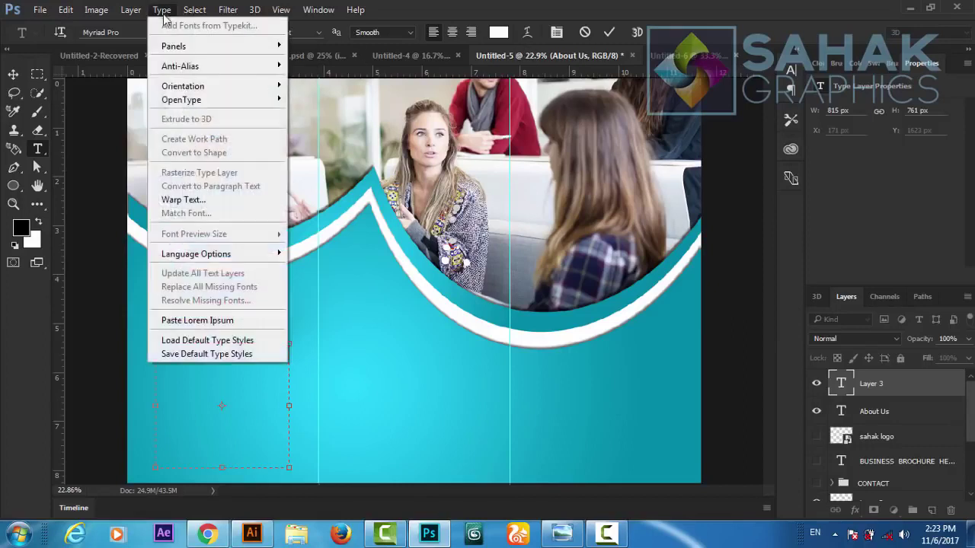
pyautogui.click(198, 321)
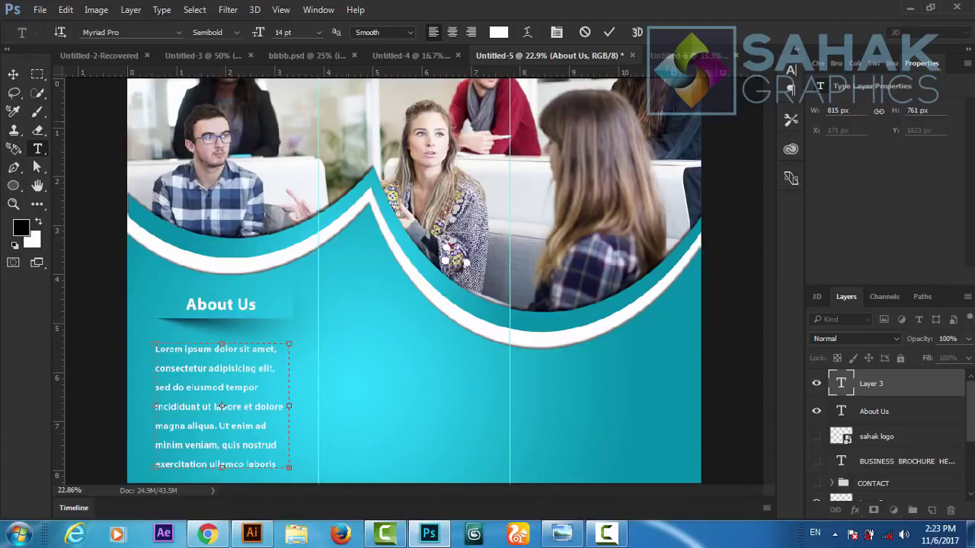
# Give the whole paragraph 16.25 pt leading and 50 tracking in the Character panel, then commit
pyautogui.click(560, 35)
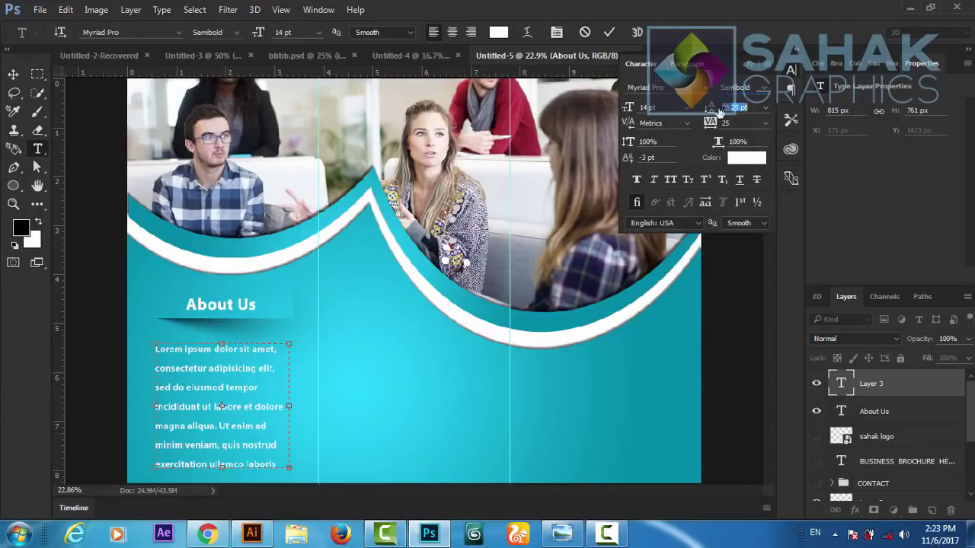
pyautogui.click(725, 108)
pyautogui.hotkey('shift', 'Tab')
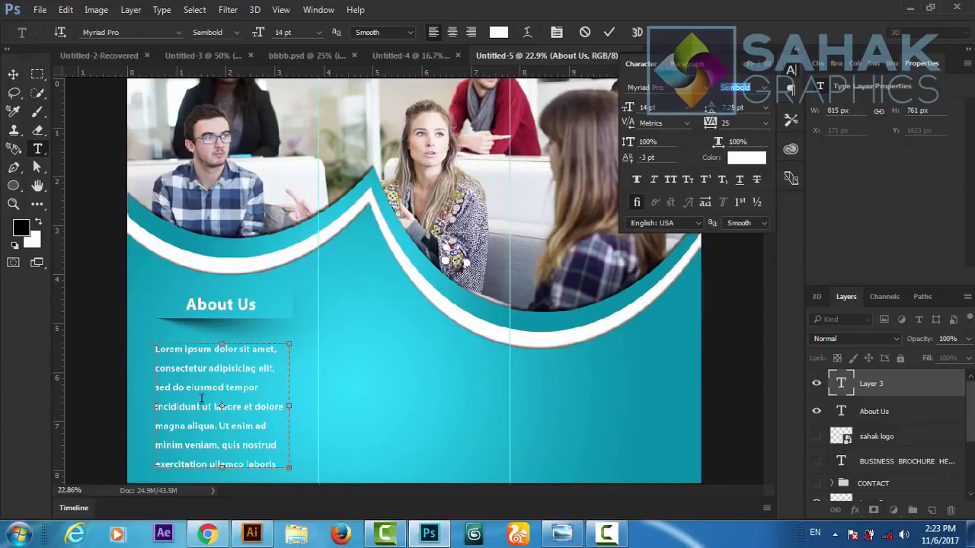
pyautogui.click(202, 401)
pyautogui.hotkey('ctrl', 'a')
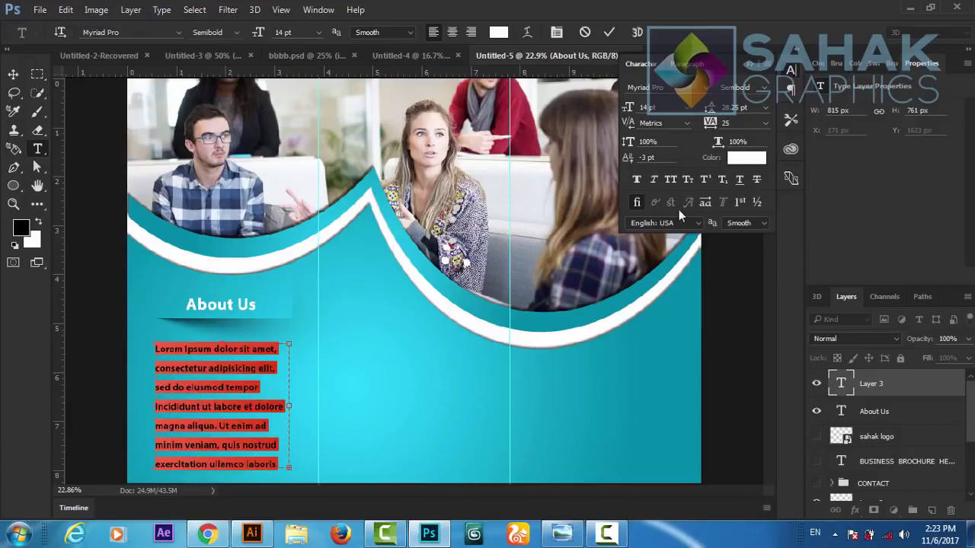
pyautogui.moveTo(710, 109); pyautogui.dragTo(706, 112)
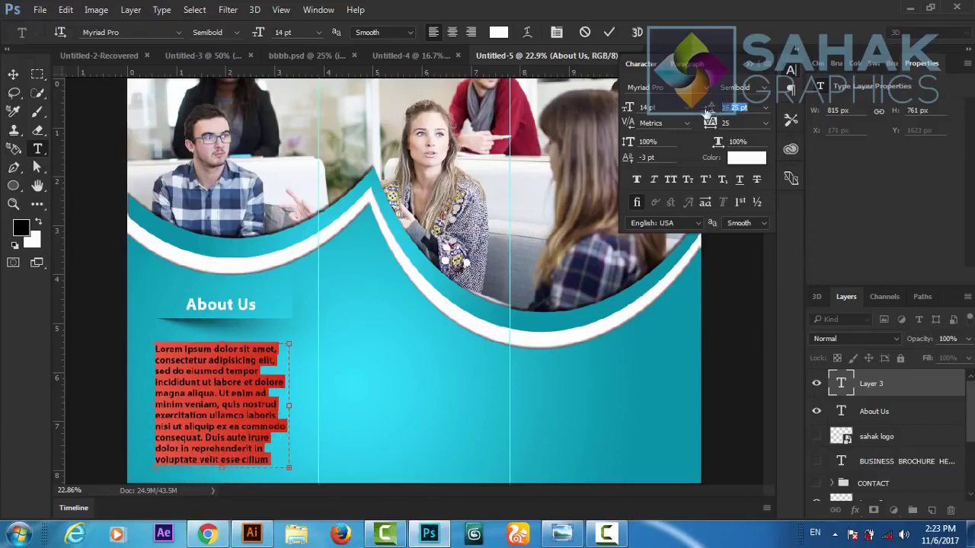
pyautogui.click(711, 123)
pyautogui.click(764, 123)
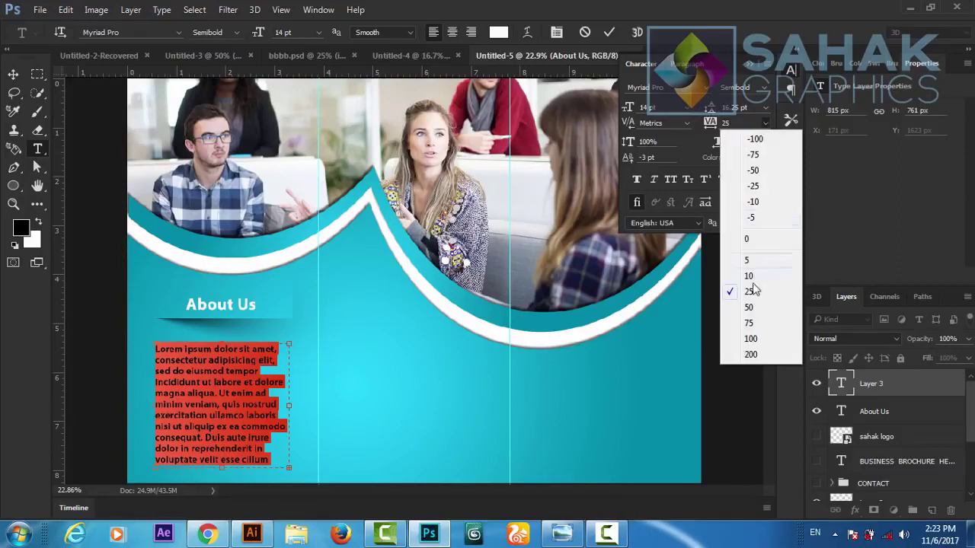
pyautogui.click(751, 312)
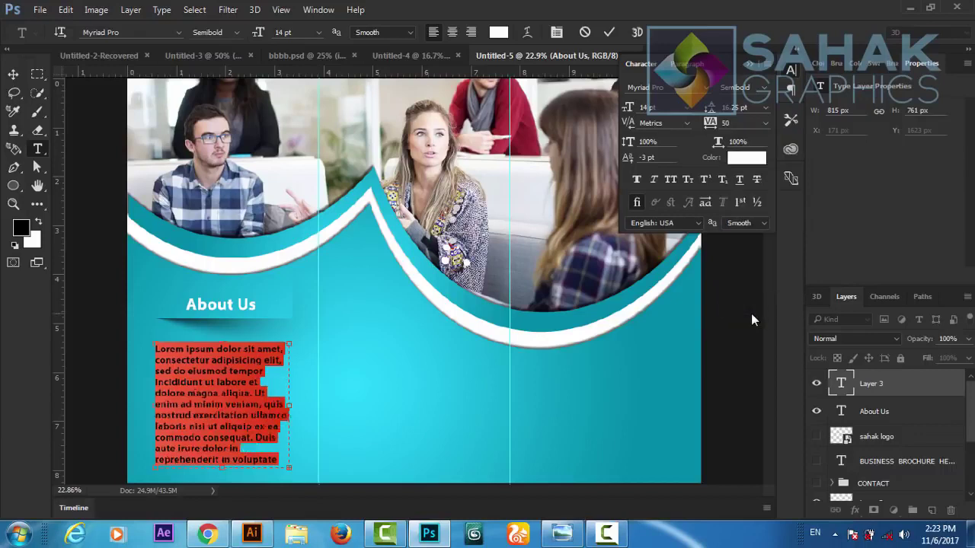
pyautogui.click(606, 33)
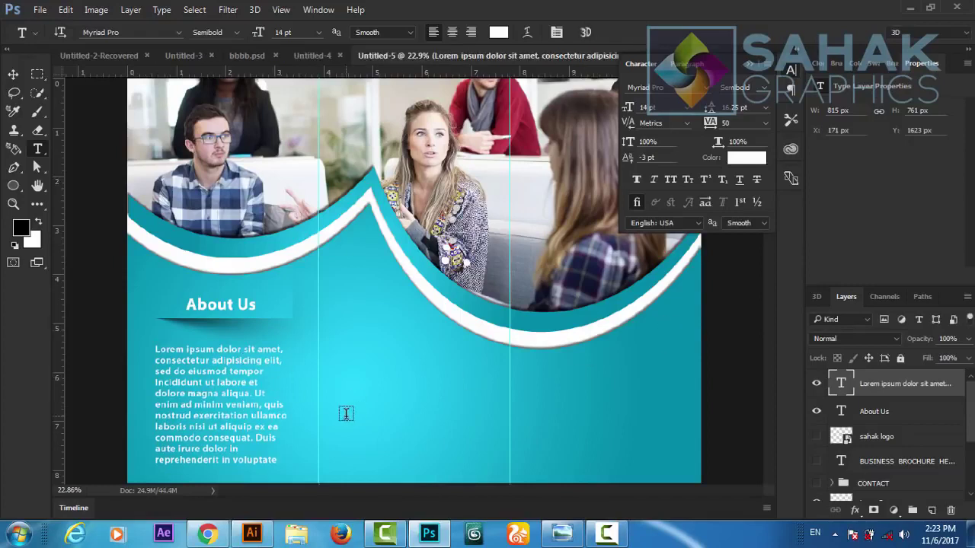
# Nudge the Lorem Ipsum paragraph up four steps toward the About Us heading
pyautogui.press('v')
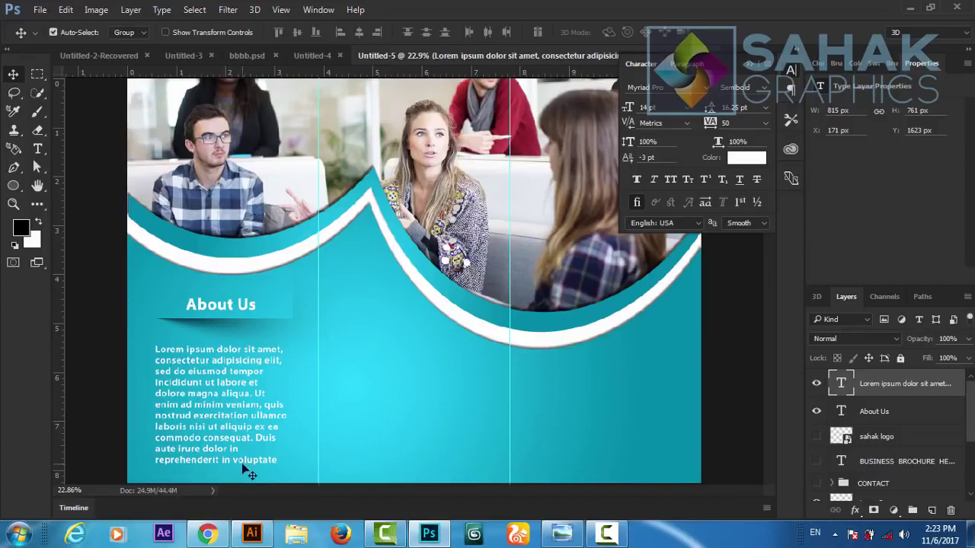
pyautogui.press('Up')
pyautogui.press('Up')
pyautogui.press('Up')
pyautogui.press('Up')
pyautogui.press('Up')
pyautogui.press('Up')
pyautogui.press('Up')
pyautogui.press('Up')
pyautogui.press('Up')
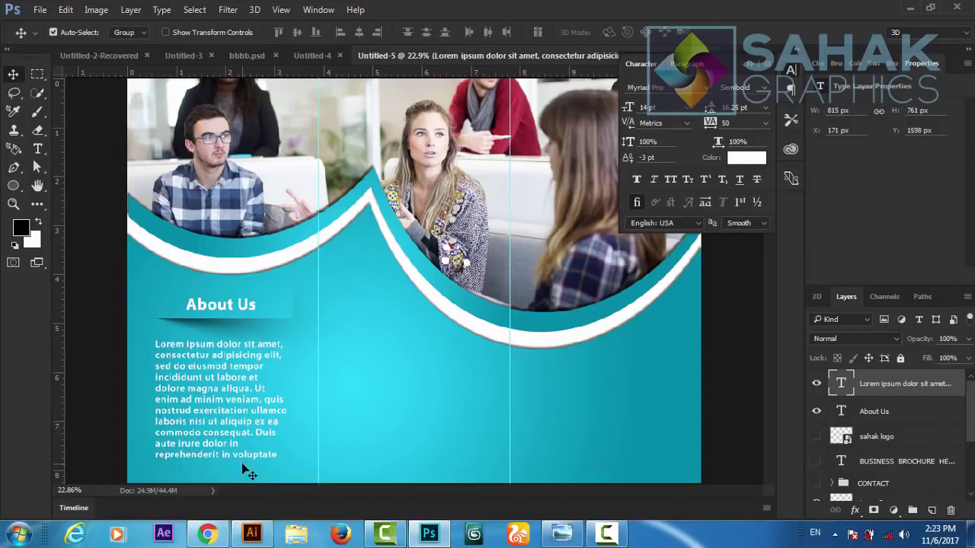
pyautogui.press('Up')
pyautogui.press('Up')
pyautogui.press('Up')
pyautogui.press('Up')
pyautogui.press('Up')
pyautogui.press('Up')
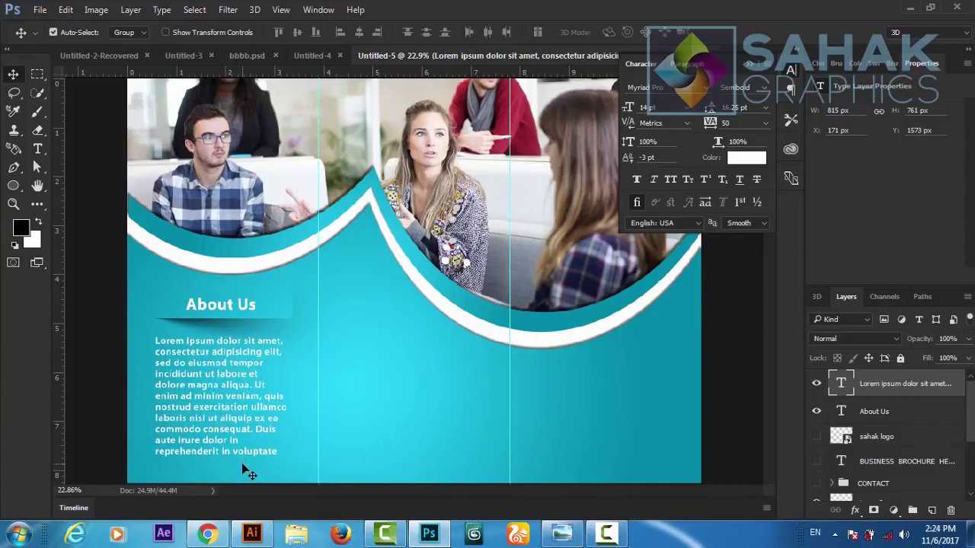
pyautogui.press('Up')
pyautogui.press('Up')
pyautogui.press('Up')
pyautogui.press('Up')
pyautogui.press('Up')
pyautogui.press('Up')
pyautogui.press('Up')
pyautogui.press('Up')
pyautogui.press('Up')
pyautogui.press('Up')
pyautogui.press('Up')
pyautogui.press('Up')
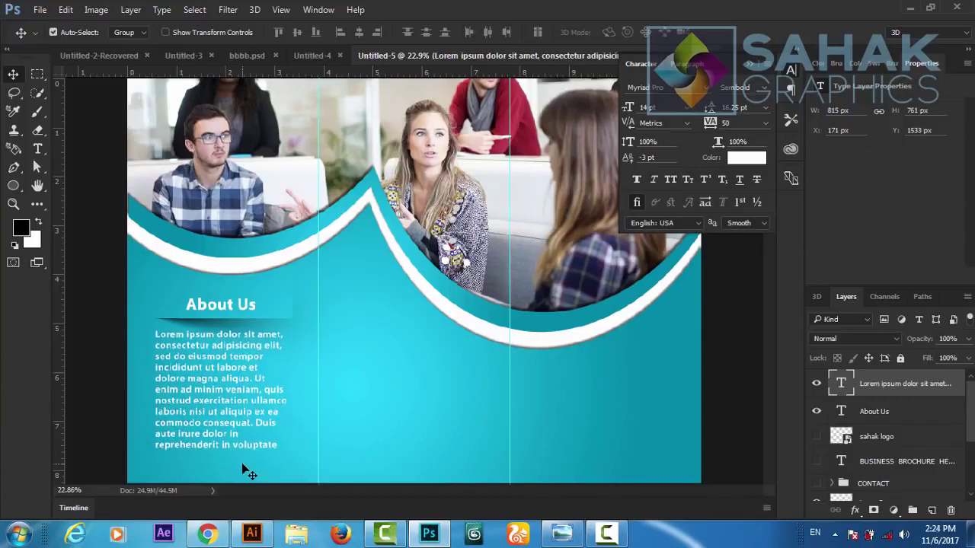
pyautogui.press('Up')
pyautogui.press('Up')
pyautogui.press('Up')
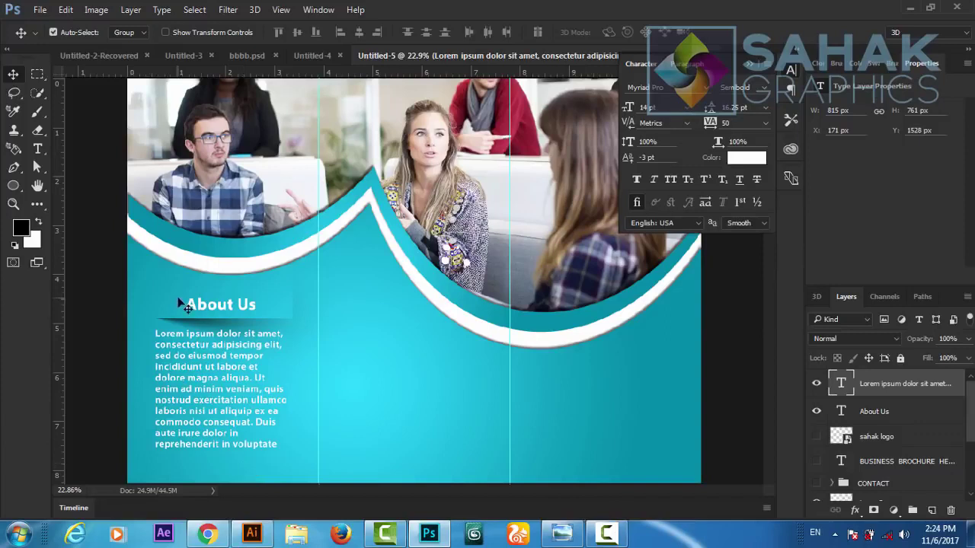
# Duplicate Layer 2's shadow strip below the Lorem Ipsum paragraph and nudge it down
pyautogui.click(206, 331)
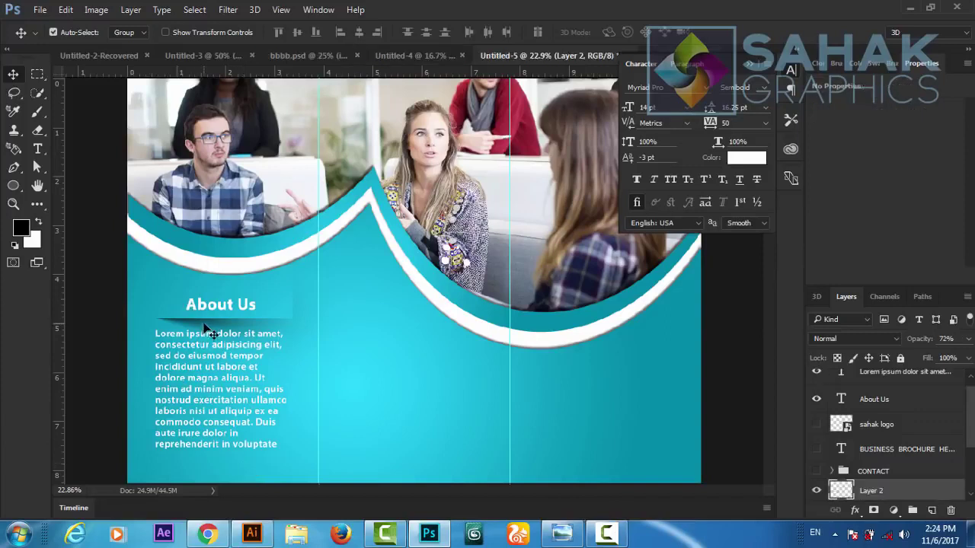
pyautogui.moveTo(204, 327)
pyautogui.mouseDown()
pyautogui.moveTo(208, 472)
pyautogui.moveTo(202, 464)
pyautogui.mouseUp()
pyautogui.press('Down')
pyautogui.press('Down')
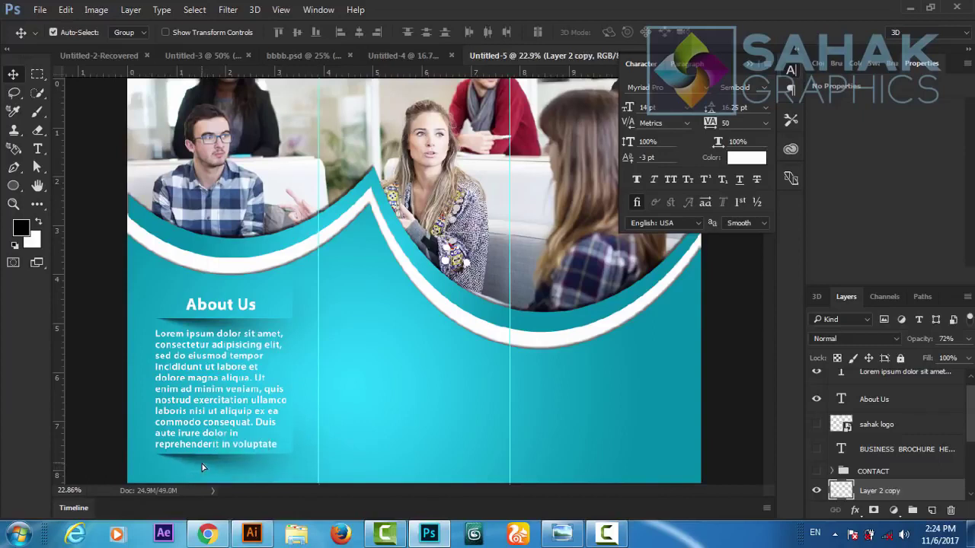
pyautogui.press('Down')
pyautogui.press('Down')
pyautogui.press('Down')
pyautogui.press('Down')
pyautogui.press('Down')
pyautogui.press('Down')
pyautogui.press('Down')
pyautogui.press('Down')
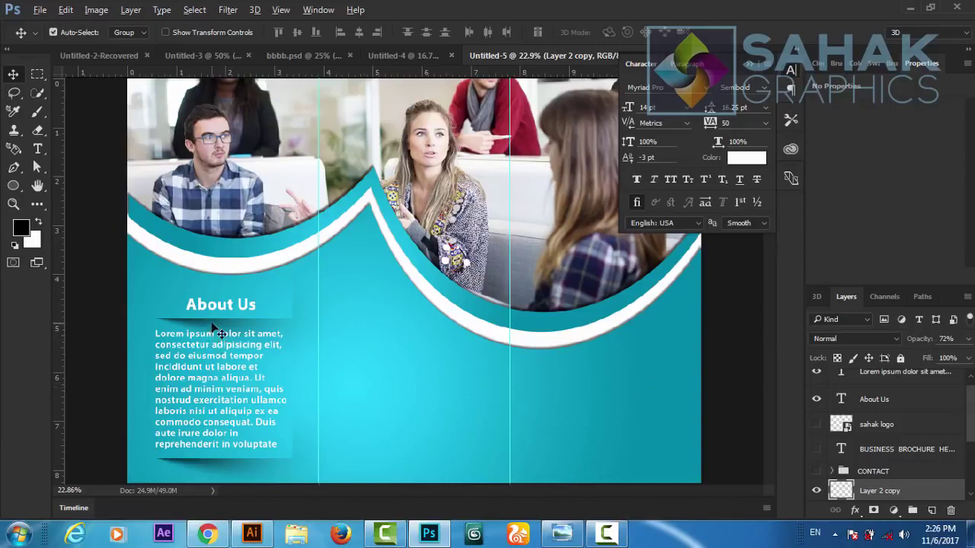
# Place another shadow strip copy in the middle panel, scaled to about 88%
pyautogui.moveTo(215, 329); pyautogui.dragTo(384, 355)
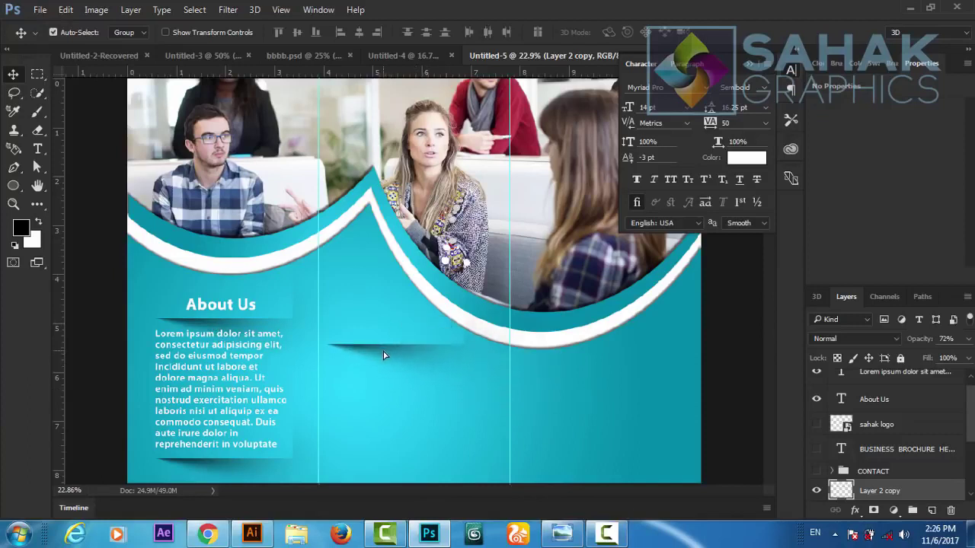
pyautogui.hotkey('ctrl', 't')
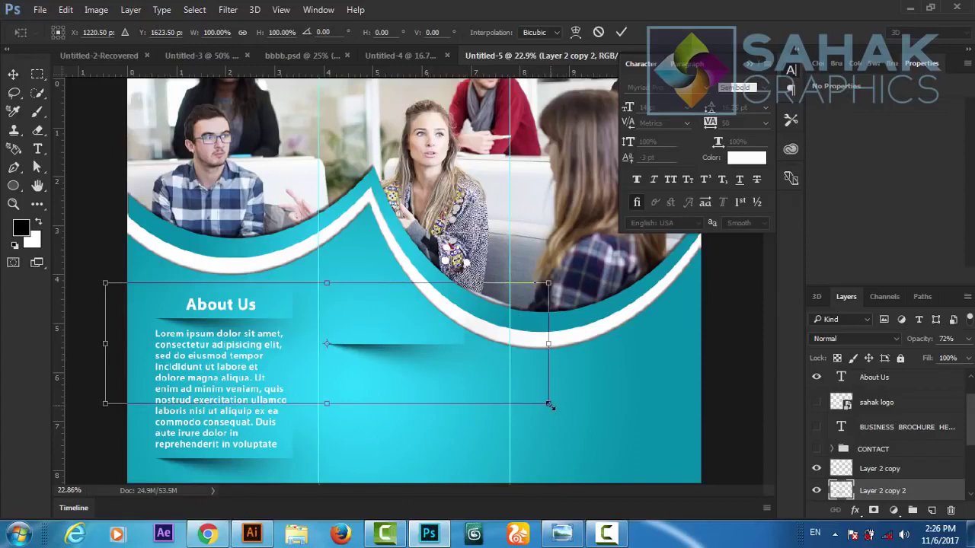
pyautogui.moveTo(549, 405); pyautogui.dragTo(521, 397)
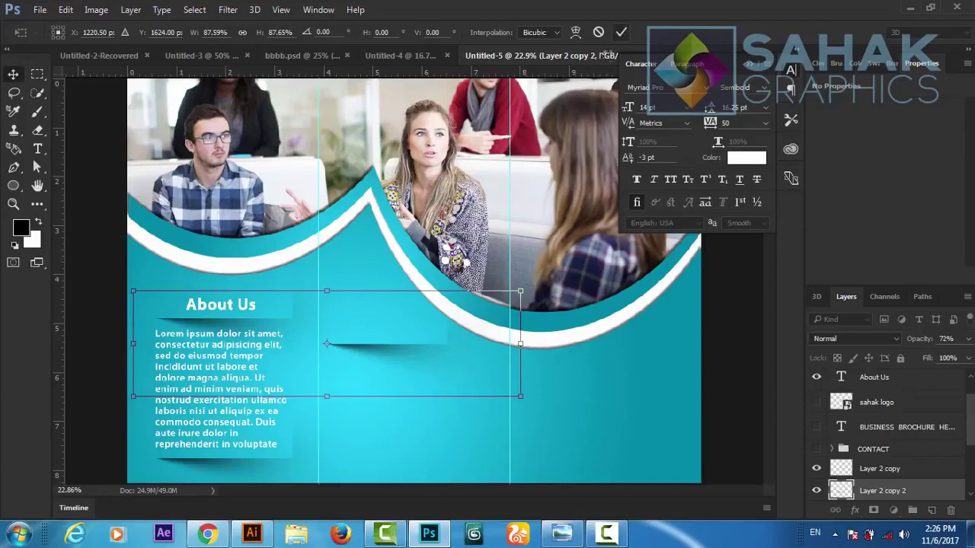
pyautogui.click(622, 33)
pyautogui.moveTo(396, 343); pyautogui.dragTo(400, 350)
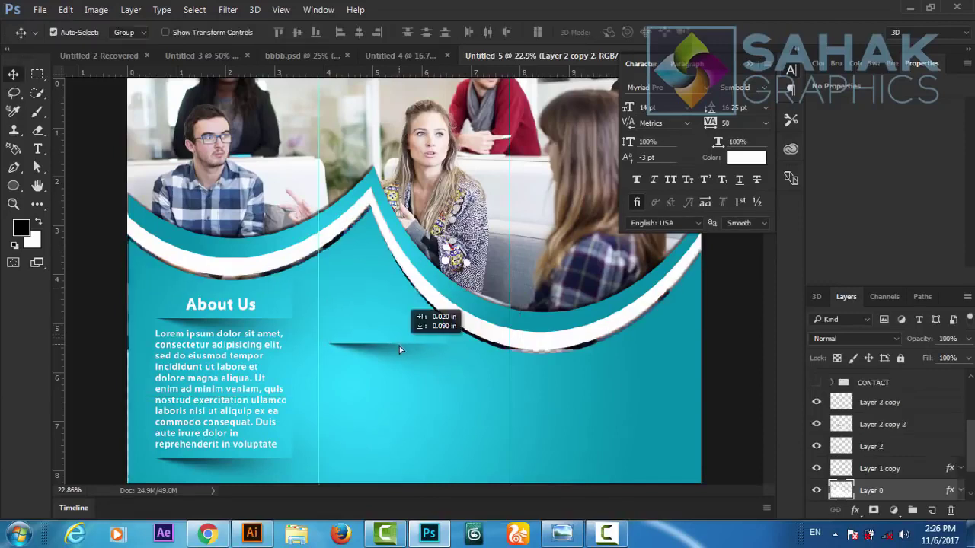
pyautogui.hotkey('ctrl', 'z')
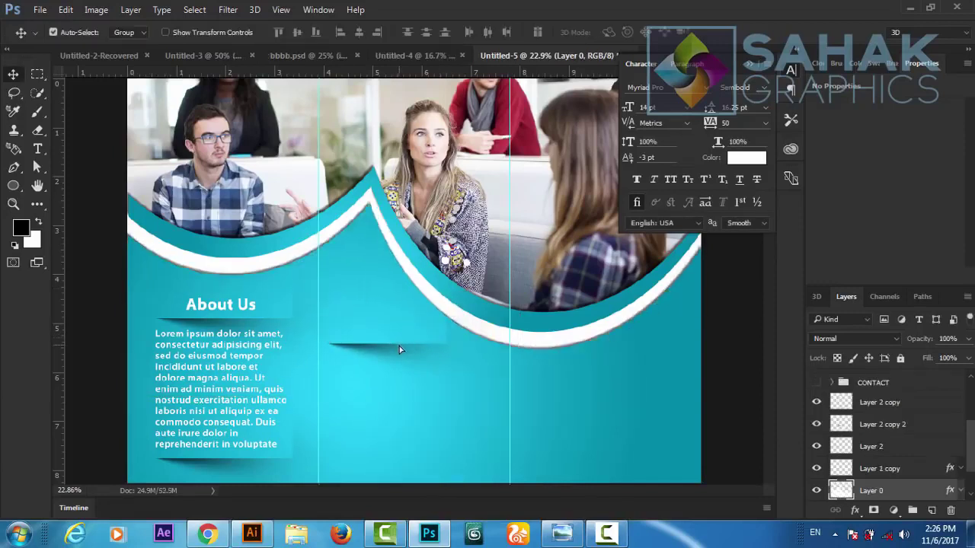
pyautogui.click(391, 351)
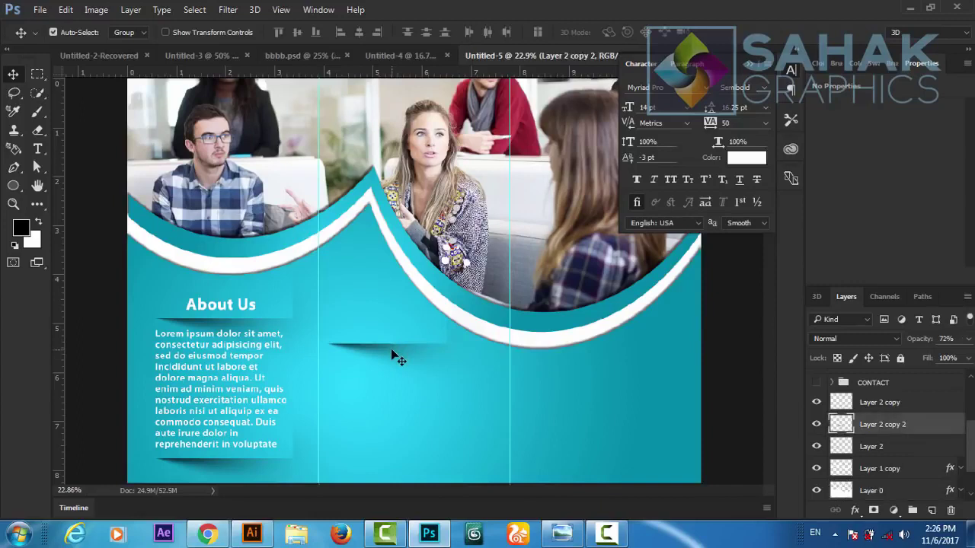
pyautogui.moveTo(391, 353); pyautogui.dragTo(394, 361)
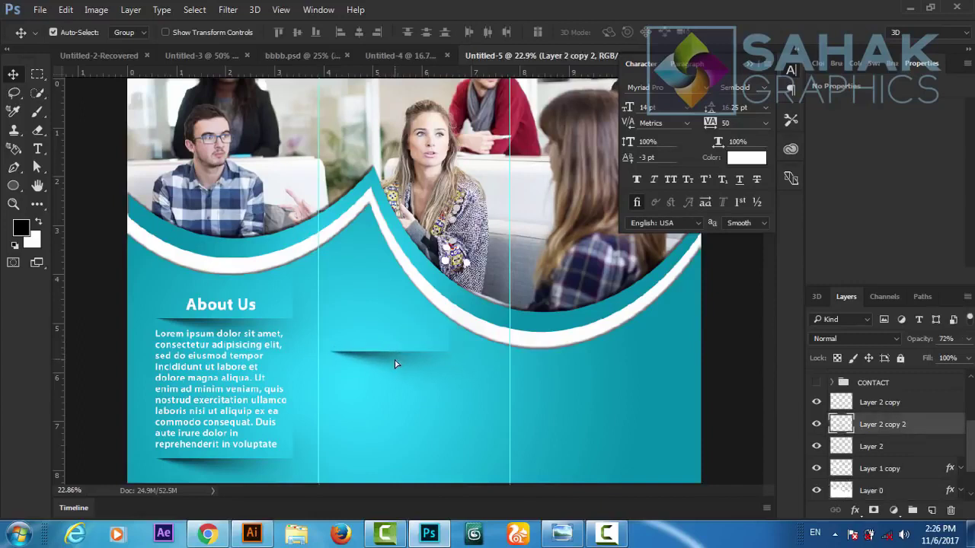
pyautogui.moveTo(969, 441)
pyautogui.mouseDown()
pyautogui.moveTo(971, 466)
pyautogui.moveTo(970, 427)
pyautogui.mouseUp()
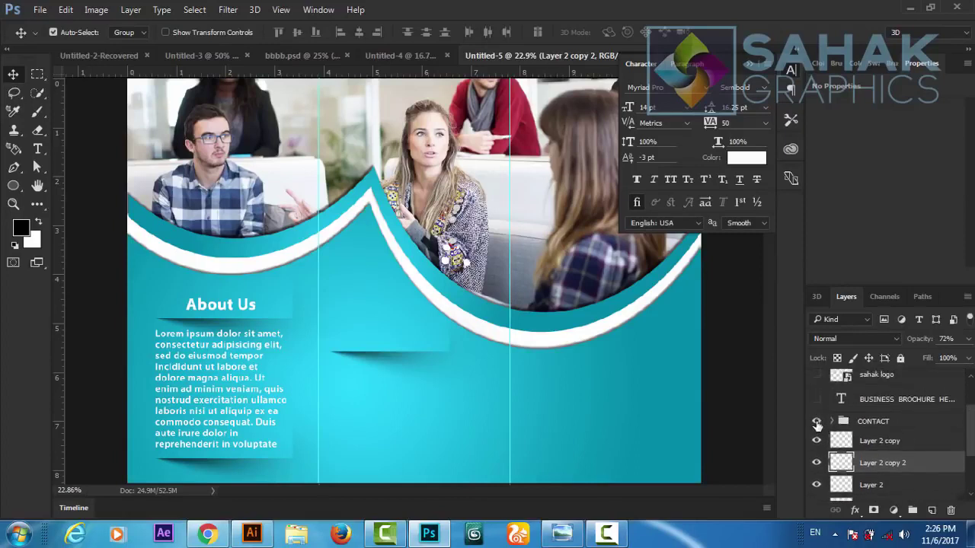
# Show the CONTACT group again and nudge the Contact Us block upward
pyautogui.click(816, 422)
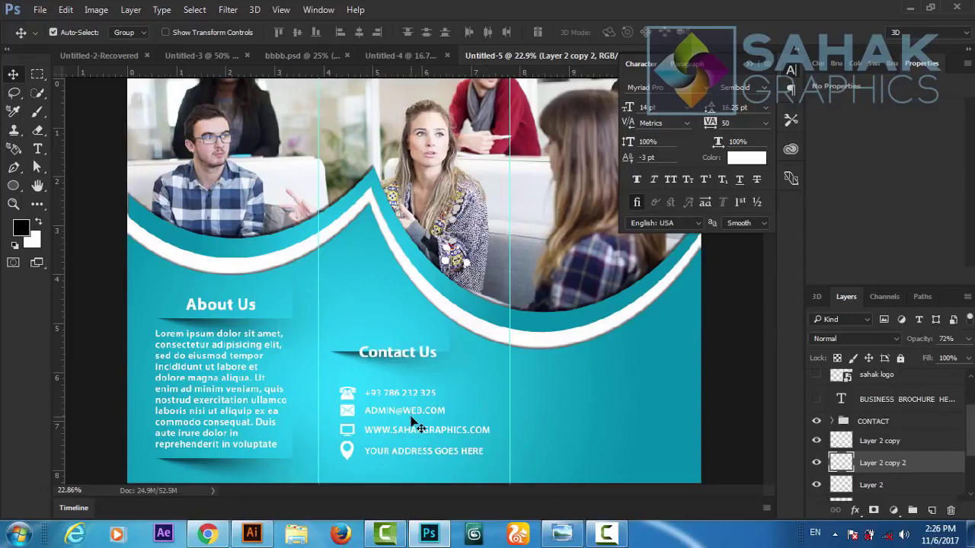
pyautogui.click(880, 422)
pyautogui.hotkey('shift', 'Up')
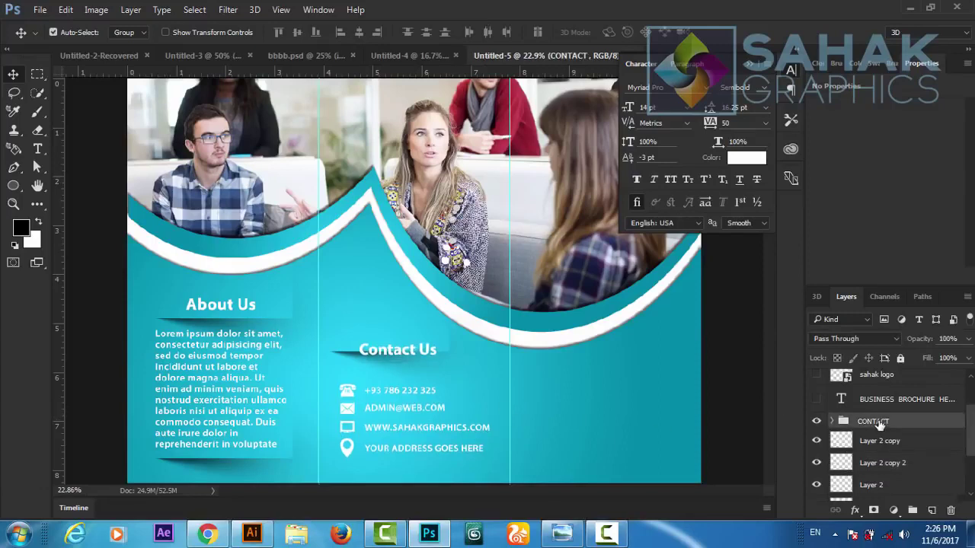
pyautogui.hotkey('shift', 'Up')
pyautogui.hotkey('shift', 'Up')
pyautogui.hotkey('shift', 'Up')
pyautogui.hotkey('shift', 'Up')
pyautogui.hotkey('shift', 'Up')
pyautogui.hotkey('shift', 'Up')
pyautogui.hotkey('shift', 'Up')
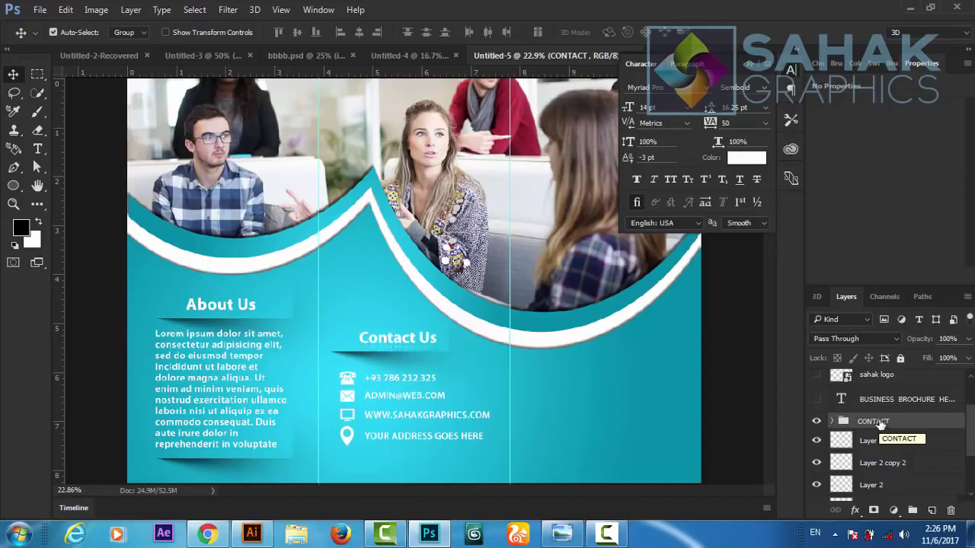
# Show the BUSINESS BROCHURE HEADLINE and sahak logo layers and collapse the Character panel
pyautogui.click(817, 399)
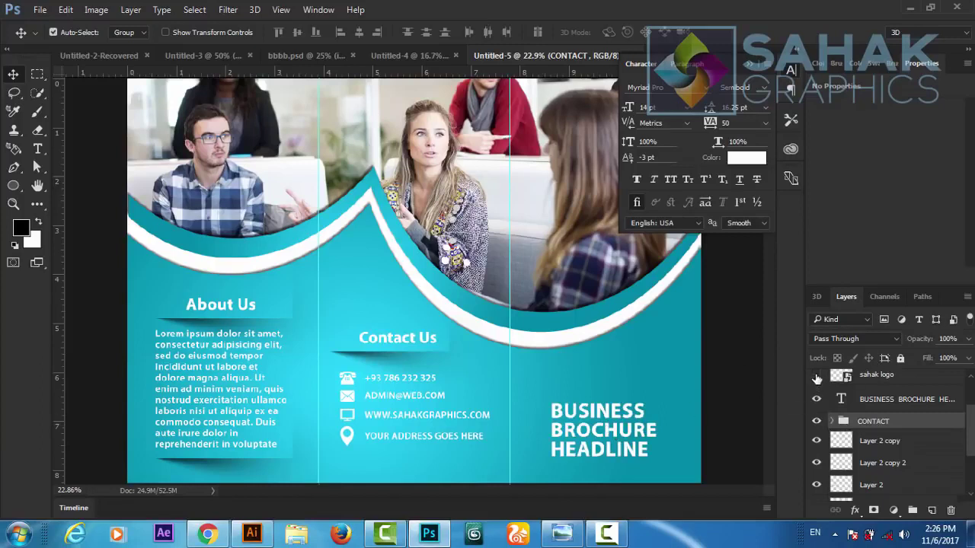
pyautogui.click(816, 375)
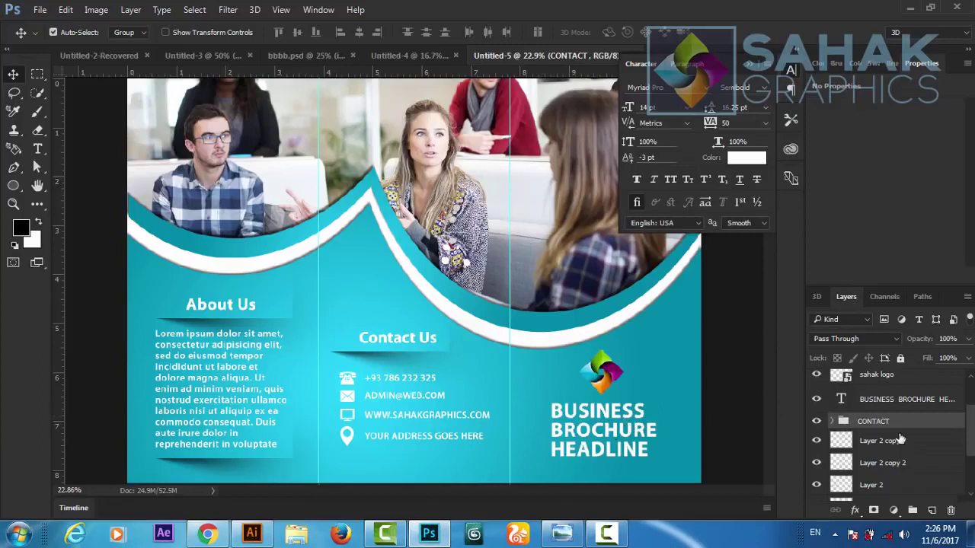
pyautogui.moveTo(970, 442); pyautogui.dragTo(970, 419)
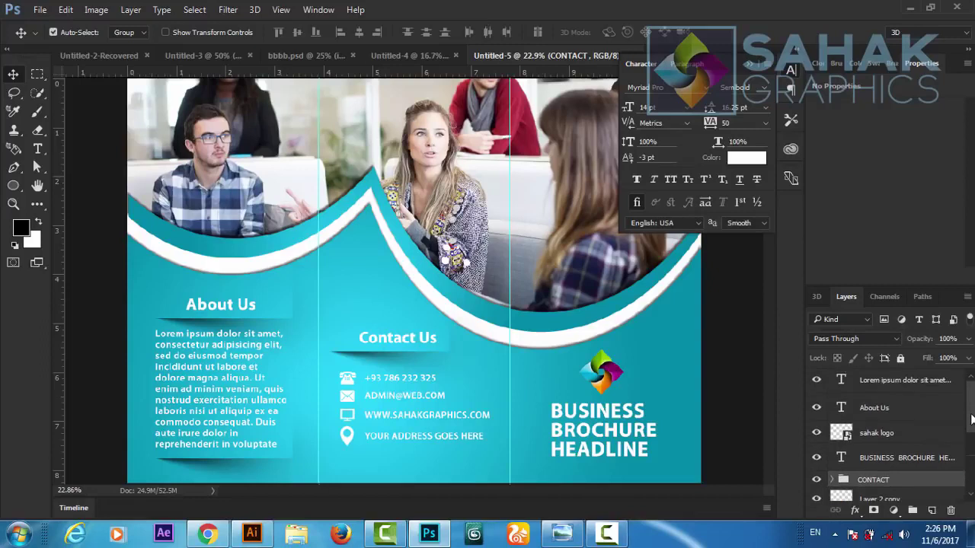
pyautogui.click(751, 67)
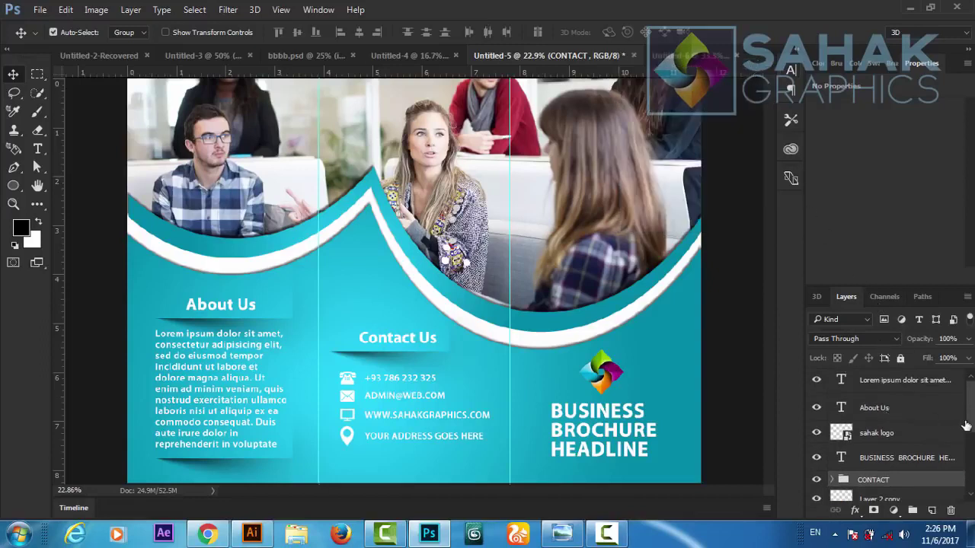
pyautogui.scroll(1, 906, 386)
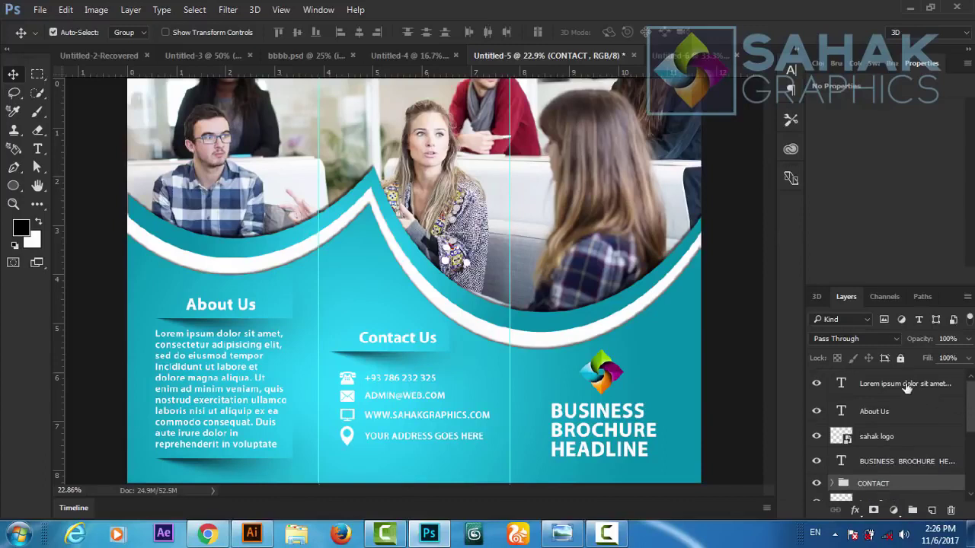
# Add a new empty layer above Lorem ipsum and select the middle panel between fold guides
pyautogui.click(906, 386)
pyautogui.click(932, 510)
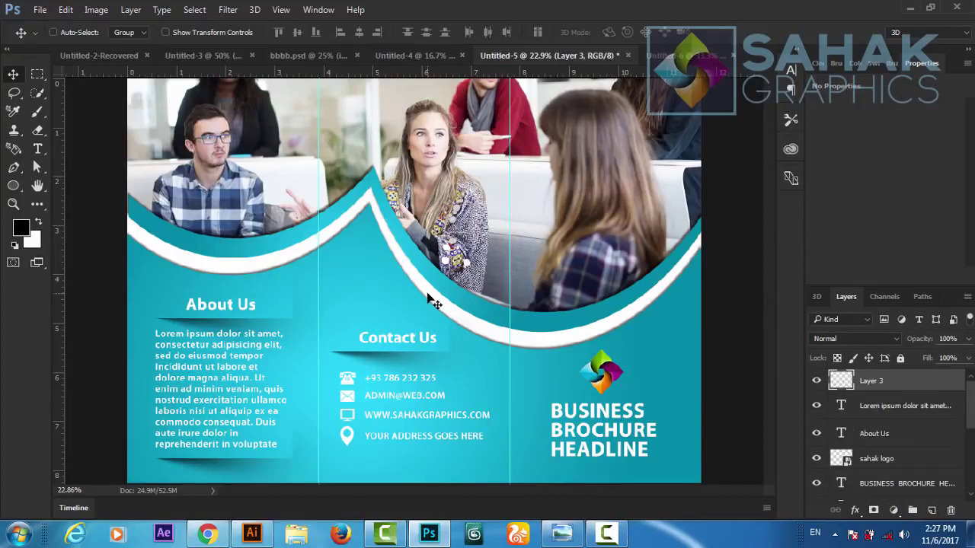
pyautogui.hotkey('ctrl', '-')
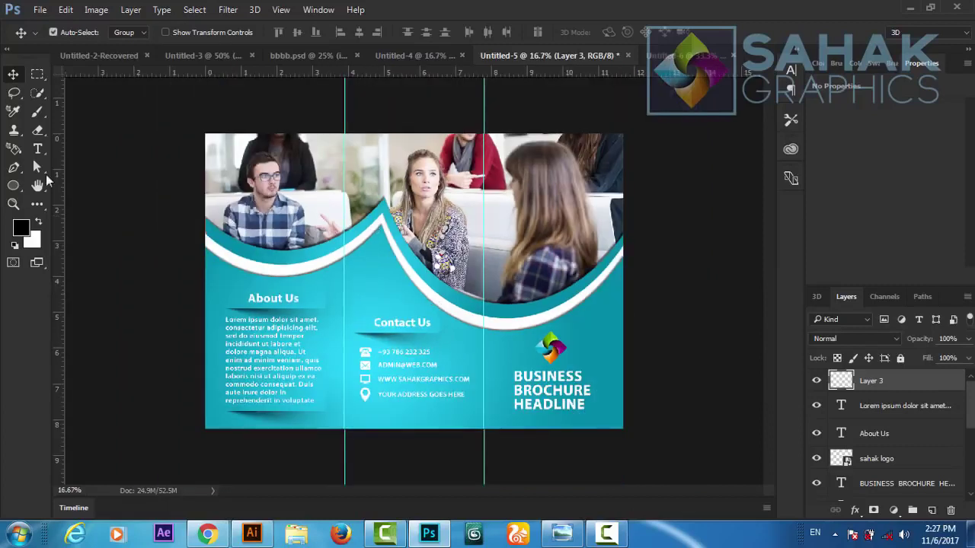
pyautogui.click(38, 75)
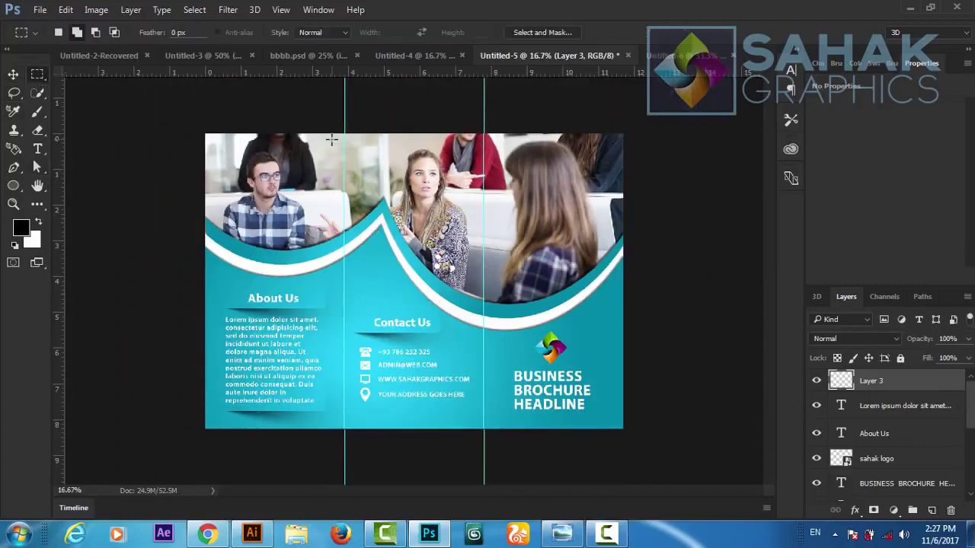
pyautogui.moveTo(345, 133); pyautogui.dragTo(481, 431)
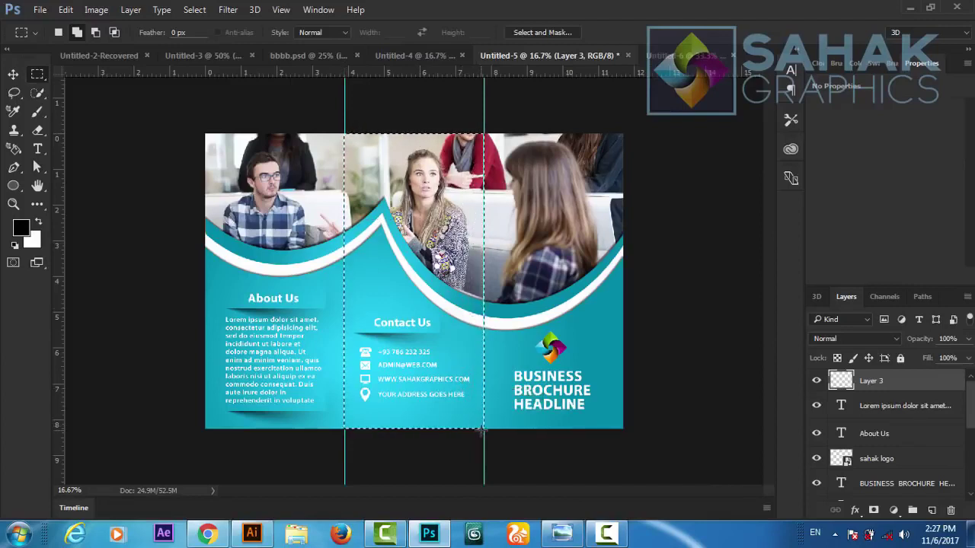
# Fill the selection with a black-to-transparent gradient from the left edge, deselect, and lower opacity to 25%
pyautogui.press('i')
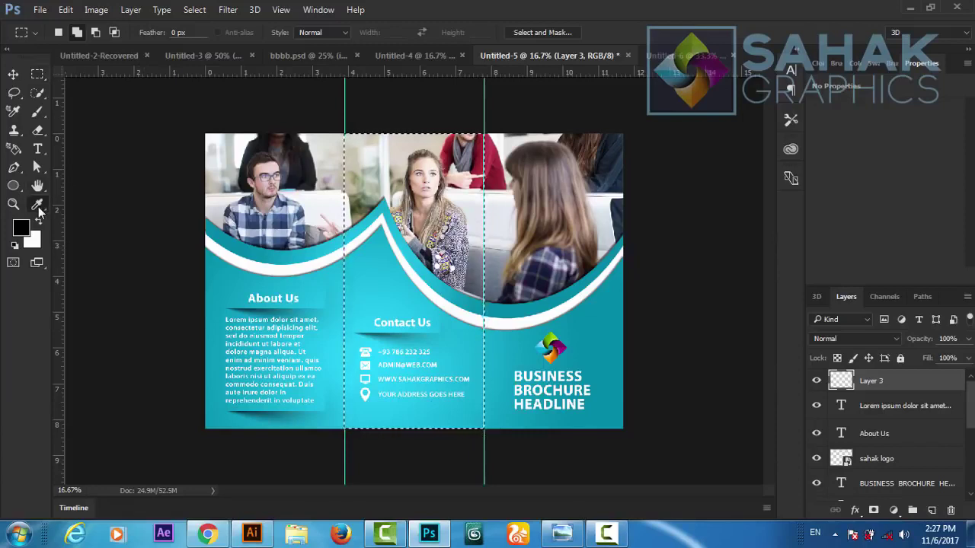
pyautogui.rightClick(40, 212)
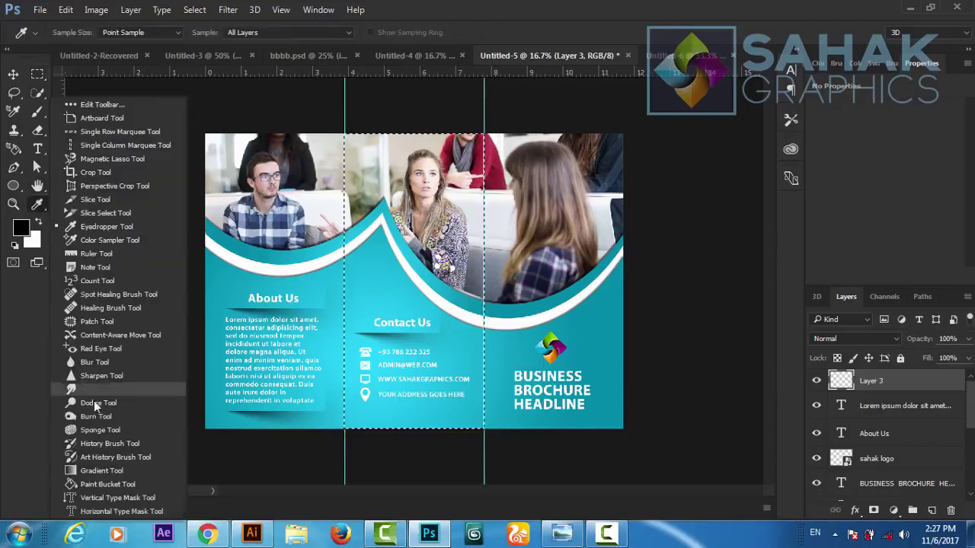
pyautogui.click(95, 466)
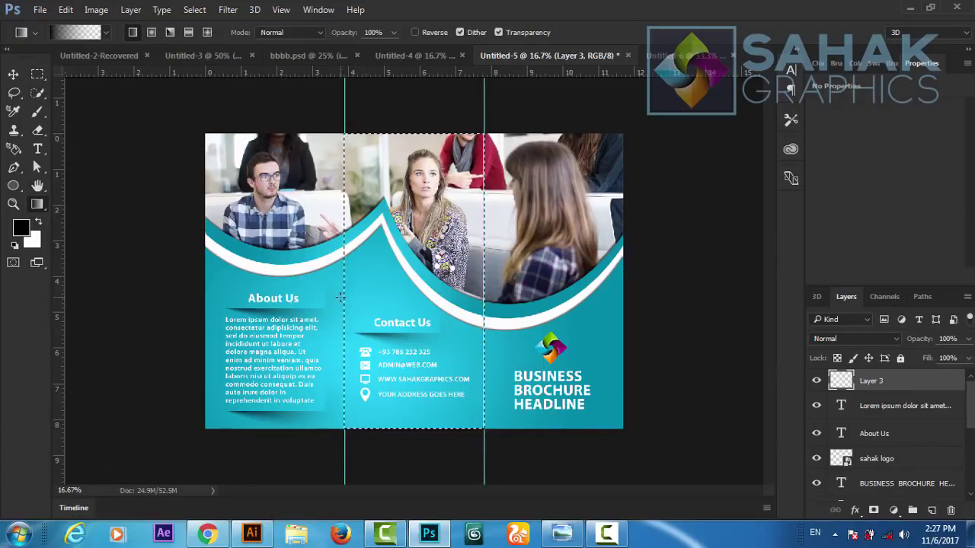
pyautogui.moveTo(343, 297); pyautogui.dragTo(499, 297)
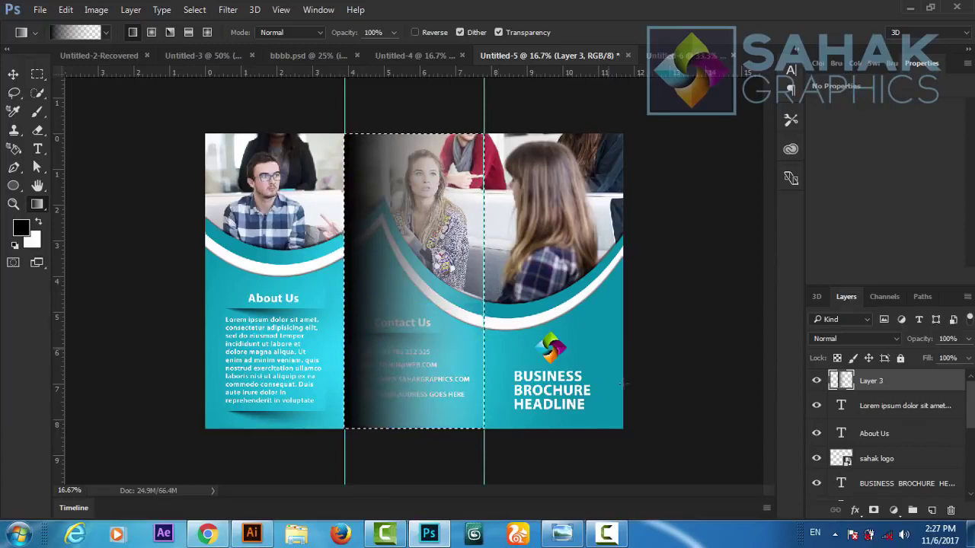
pyautogui.hotkey('ctrl', 'd')
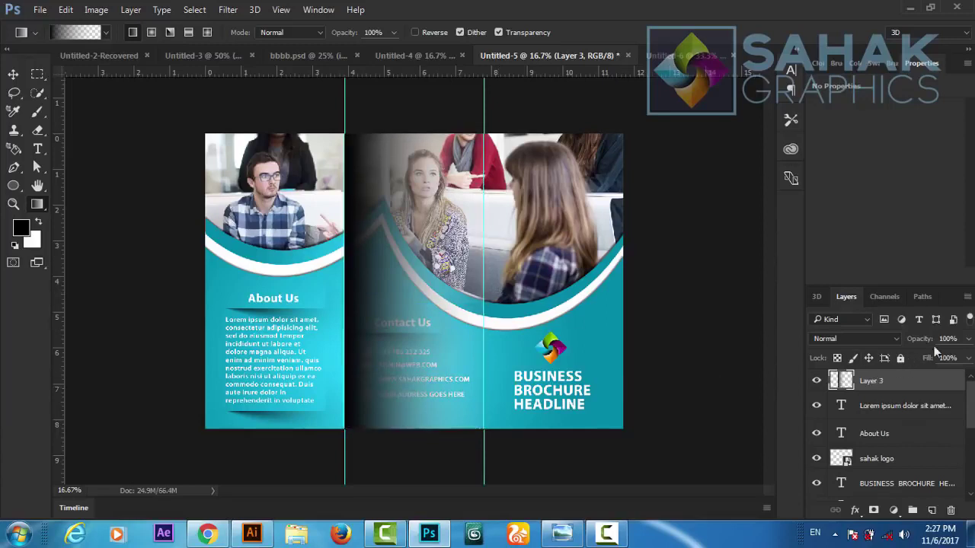
pyautogui.moveTo(928, 342); pyautogui.dragTo(874, 342)
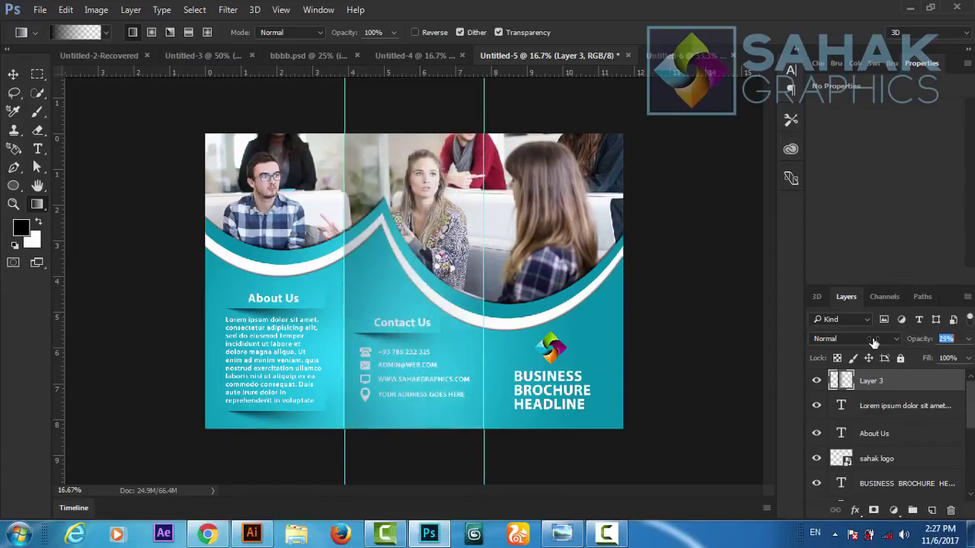
# Duplicate the fold-shading layer and move the copy onto the right panel
pyautogui.rightClick(883, 387)
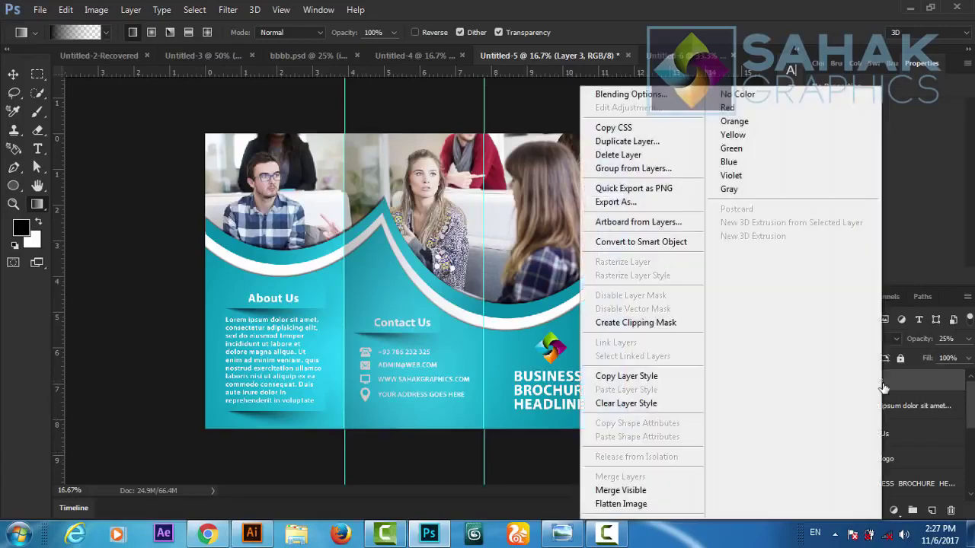
pyautogui.click(632, 145)
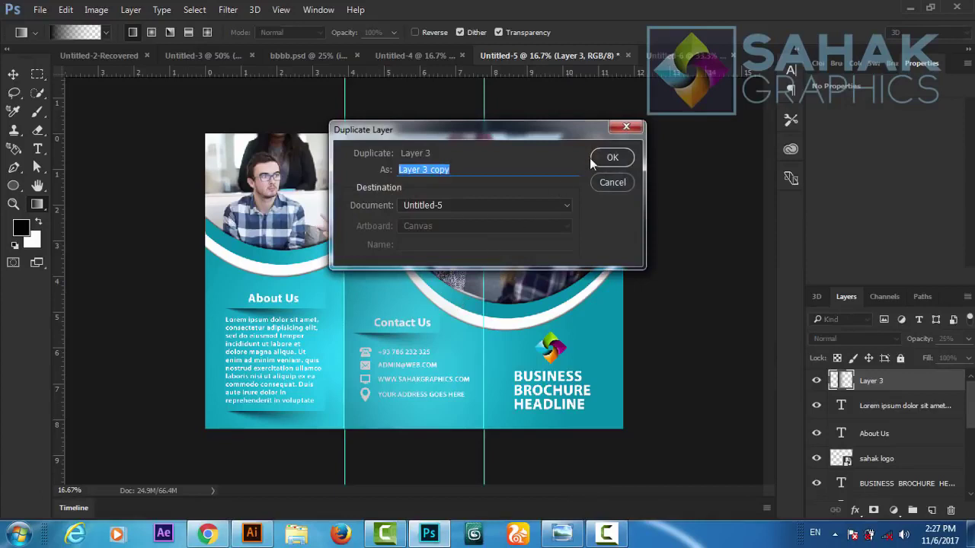
pyautogui.click(609, 158)
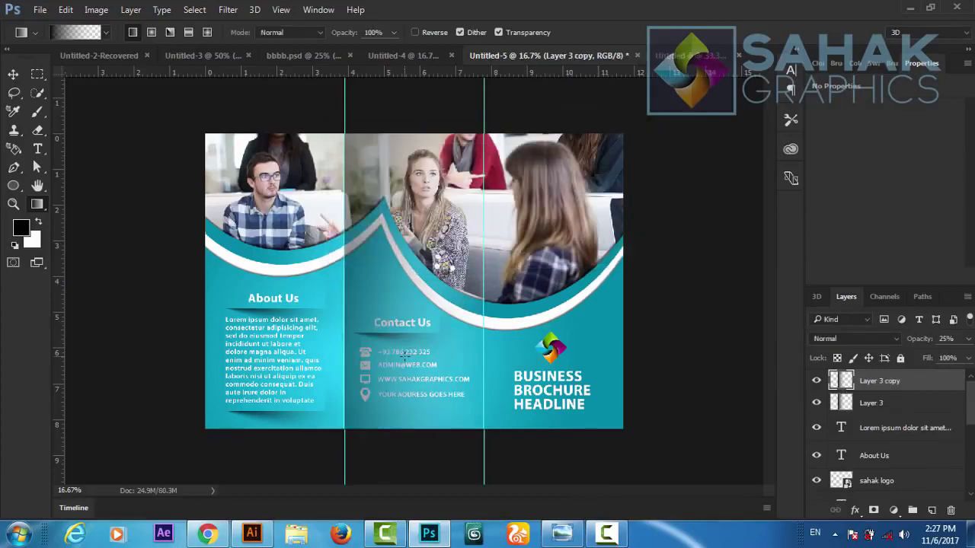
pyautogui.press('v')
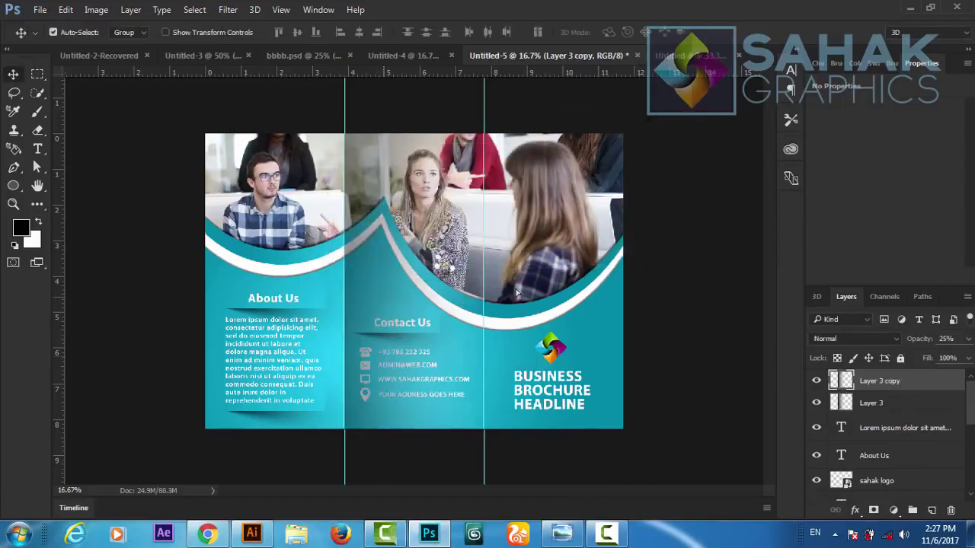
pyautogui.moveTo(516, 291); pyautogui.dragTo(521, 295)
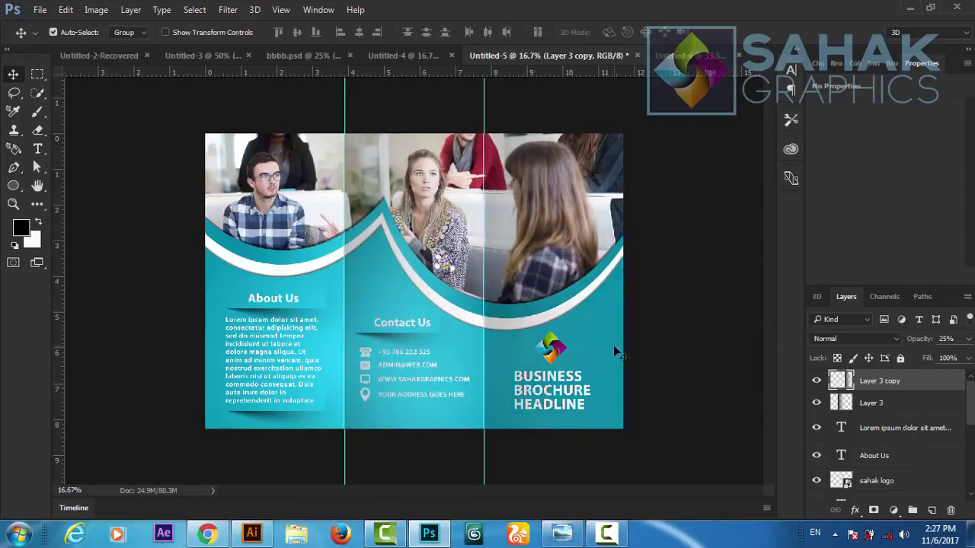
# Hide the guides via View > Show and zoom back in on the brochure
pyautogui.click(279, 10)
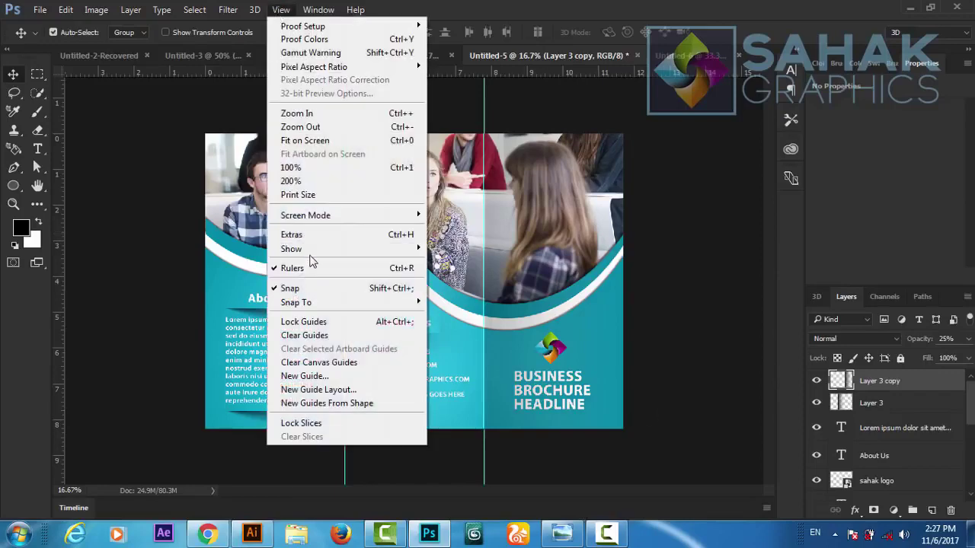
pyautogui.moveTo(291, 249)
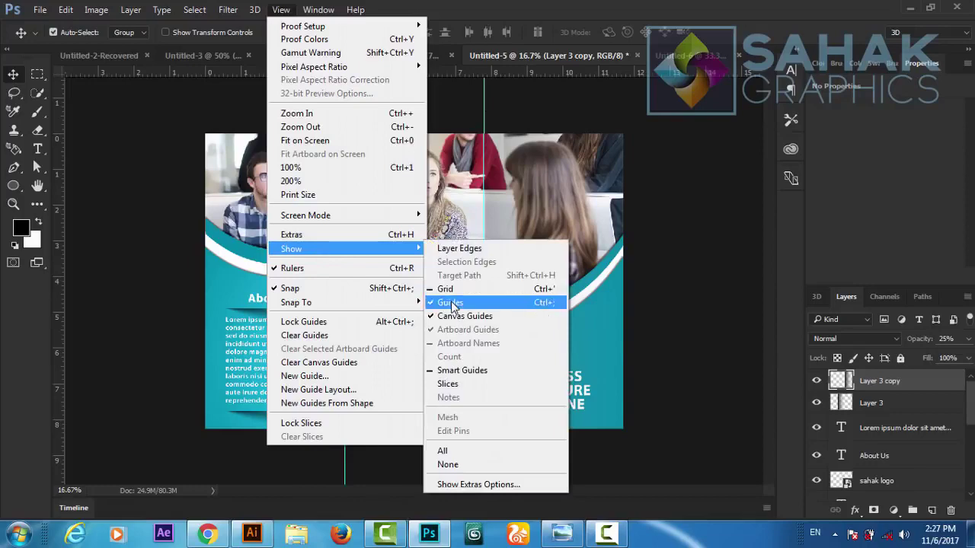
pyautogui.click(452, 305)
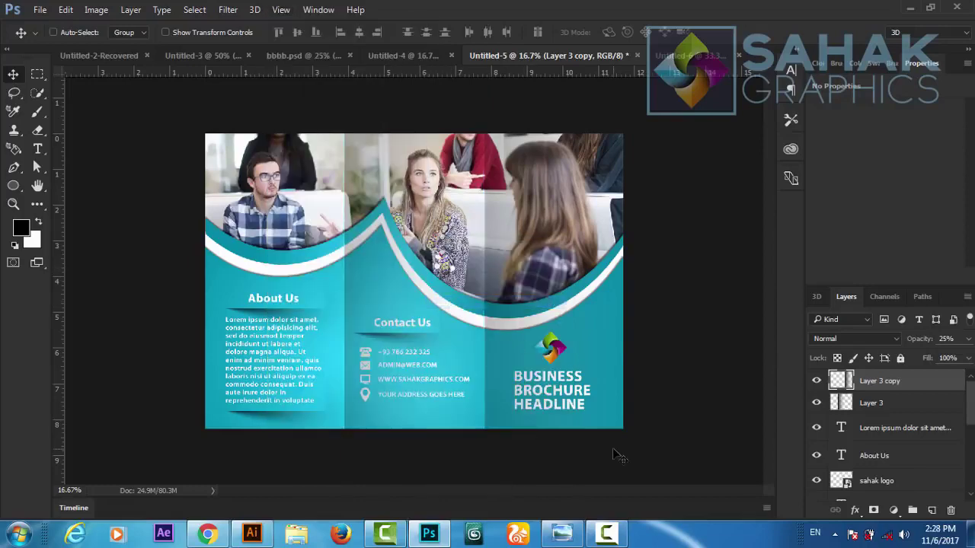
pyautogui.hotkey('ctrl', '+')
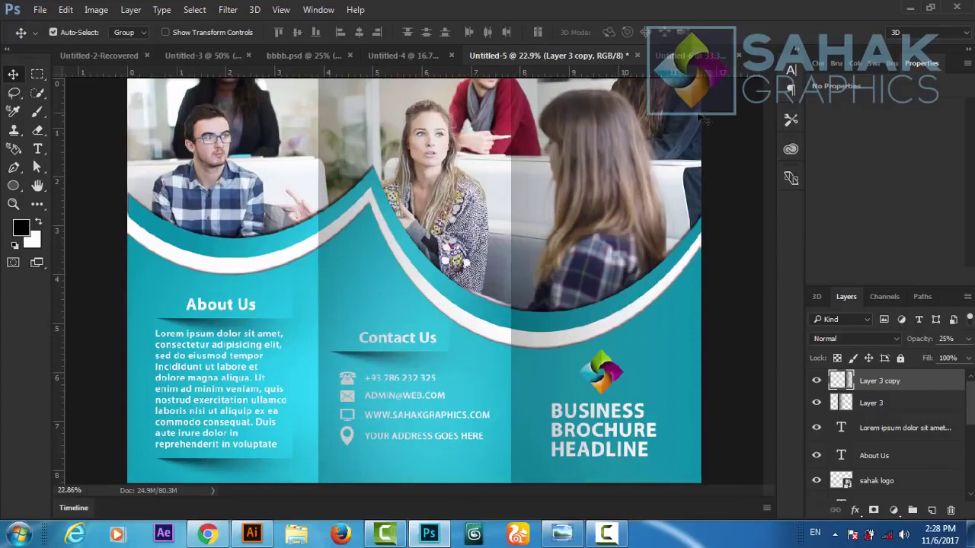
# Switch to the Untitled-6 mockup and toggle Layer 1's visibility off and on to compare
pyautogui.click(684, 59)
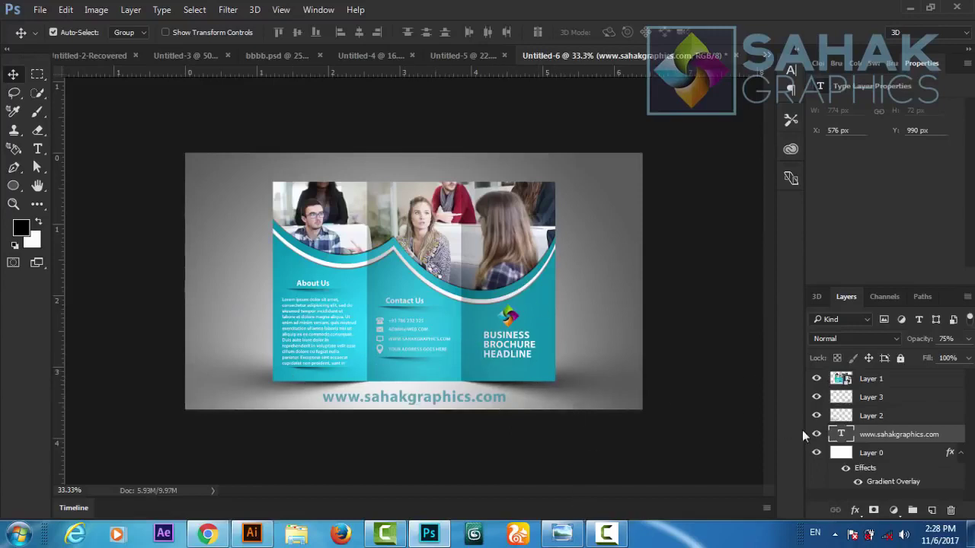
pyautogui.click(816, 379)
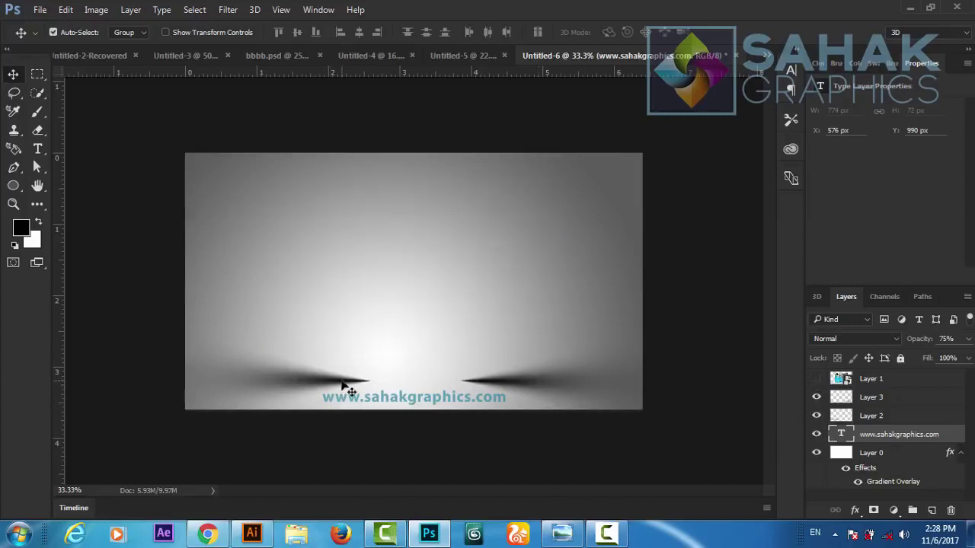
pyautogui.click(817, 378)
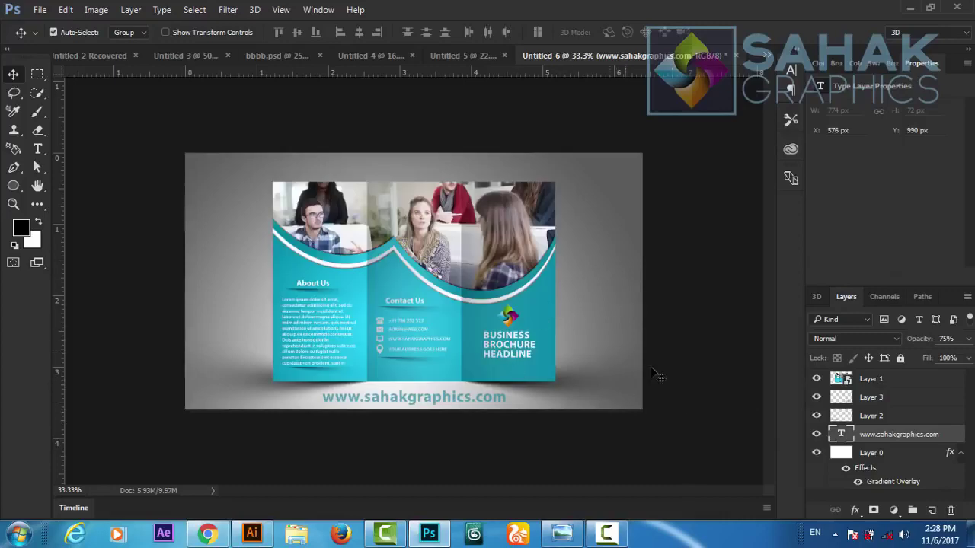
pyautogui.click(607, 533)
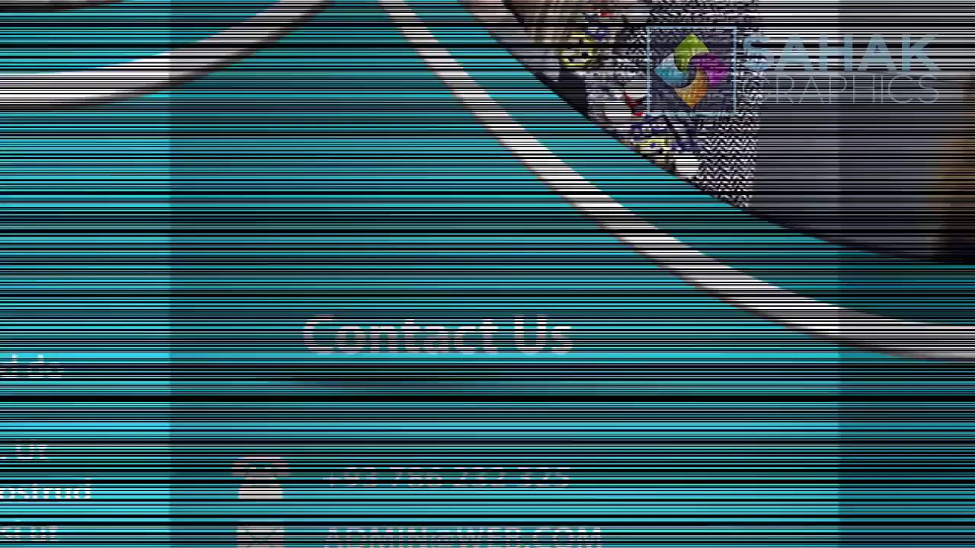